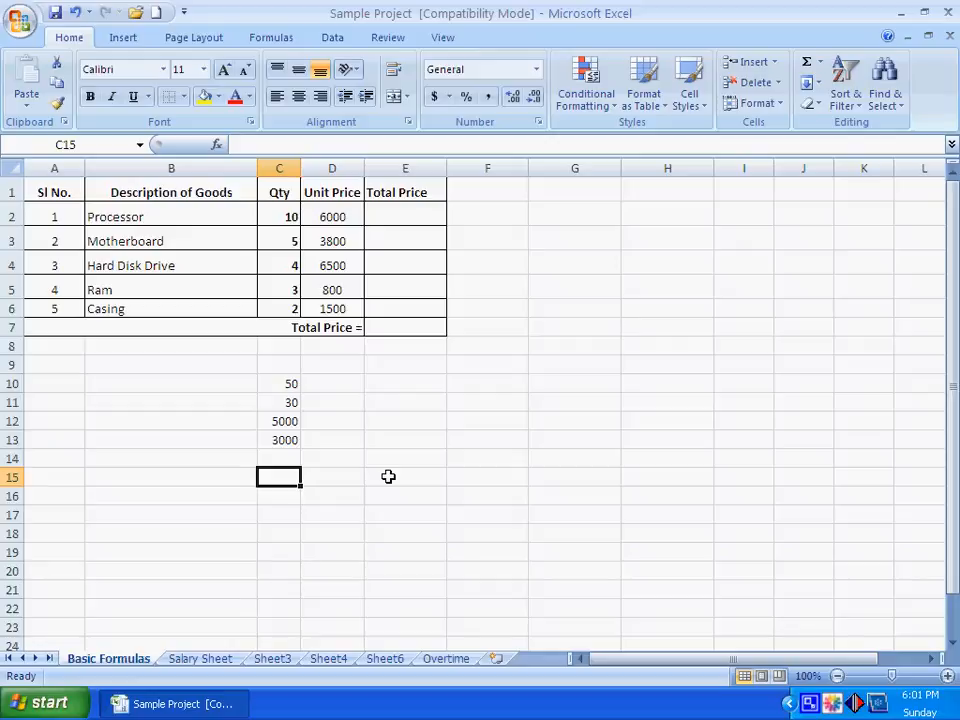
{"action": "left_click", "coordinate": [399, 216]}
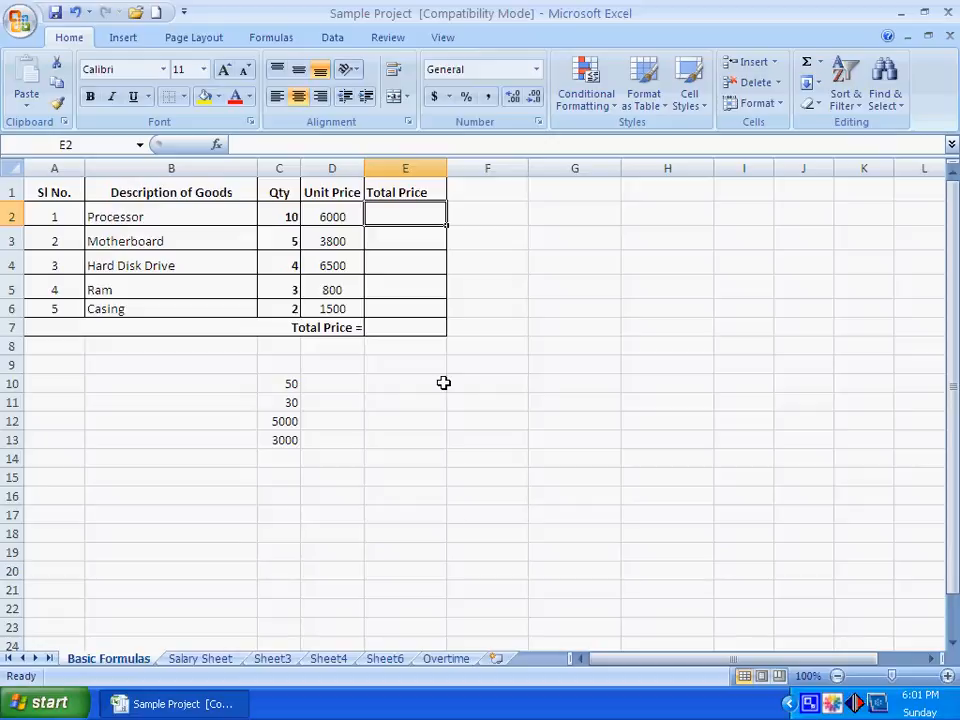
{"action": "left_click", "coordinate": [285, 217]}
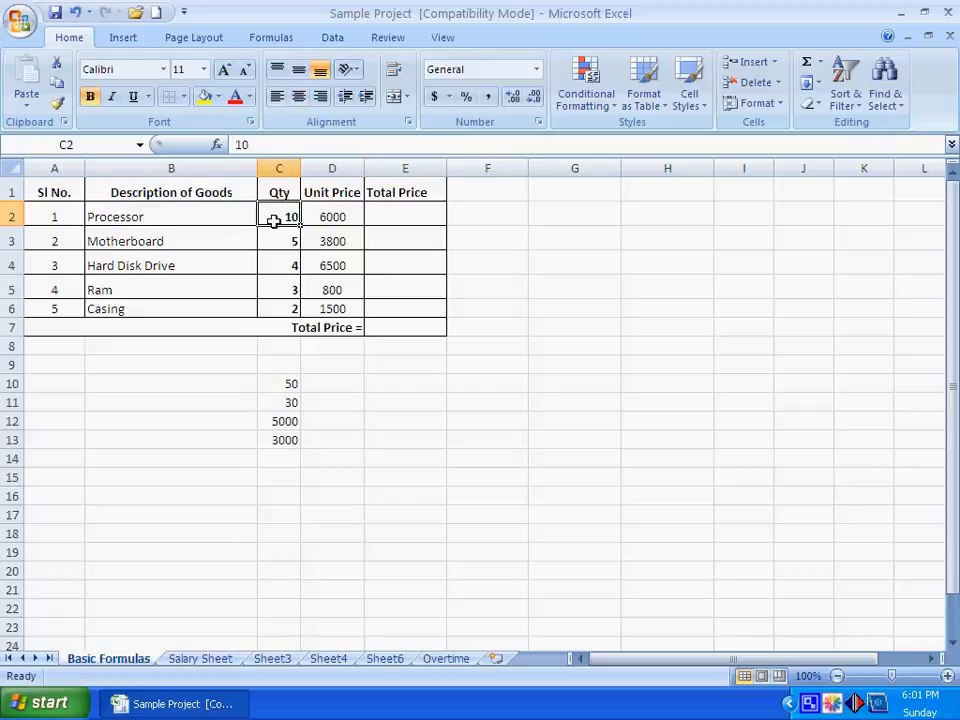
{"action": "left_click", "coordinate": [334, 219]}
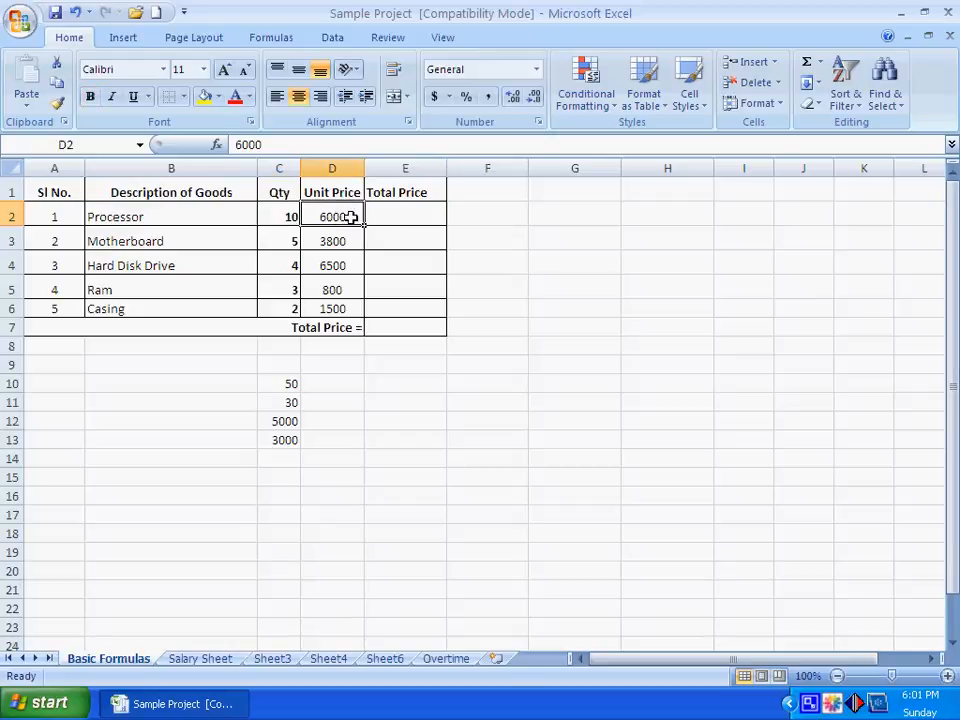
{"action": "left_click", "coordinate": [399, 216]}
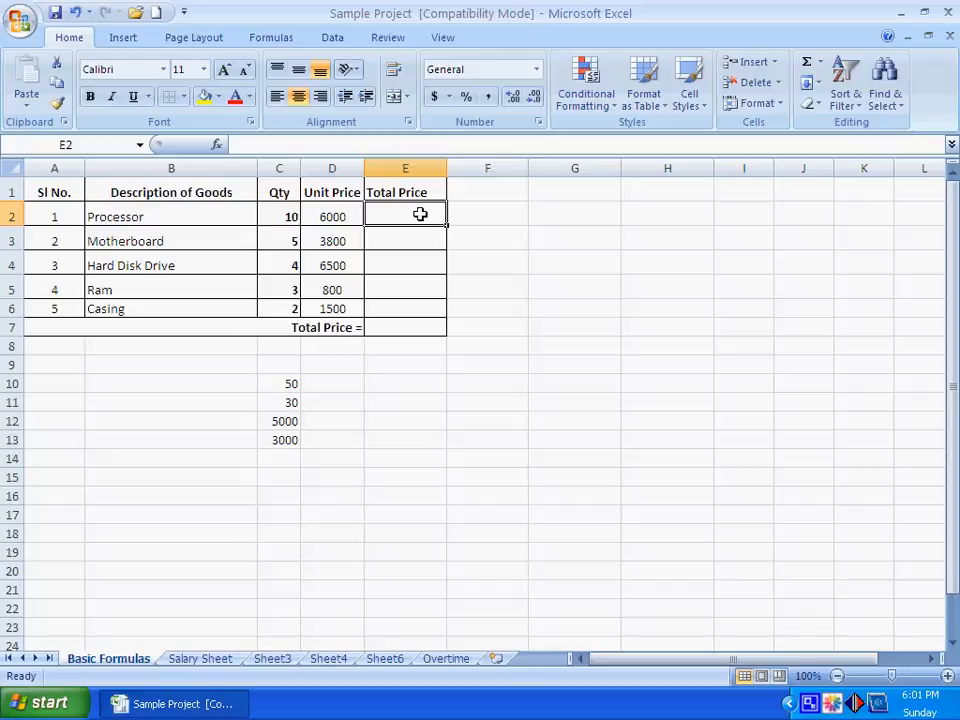
{"action": "left_click", "coordinate": [288, 215]}
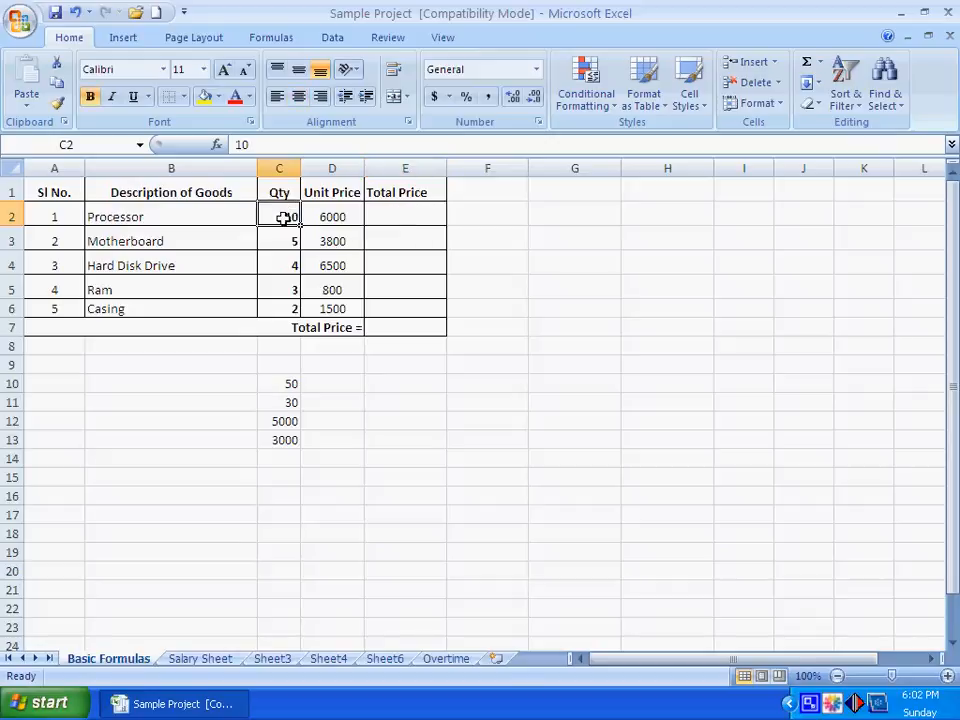
{"action": "left_click", "coordinate": [347, 216]}
Step: Browse the available AutoSum, Financial, Logical and Text functions with the Processor's Total Price cell E2 selected
{"action": "left_click", "coordinate": [388, 217]}
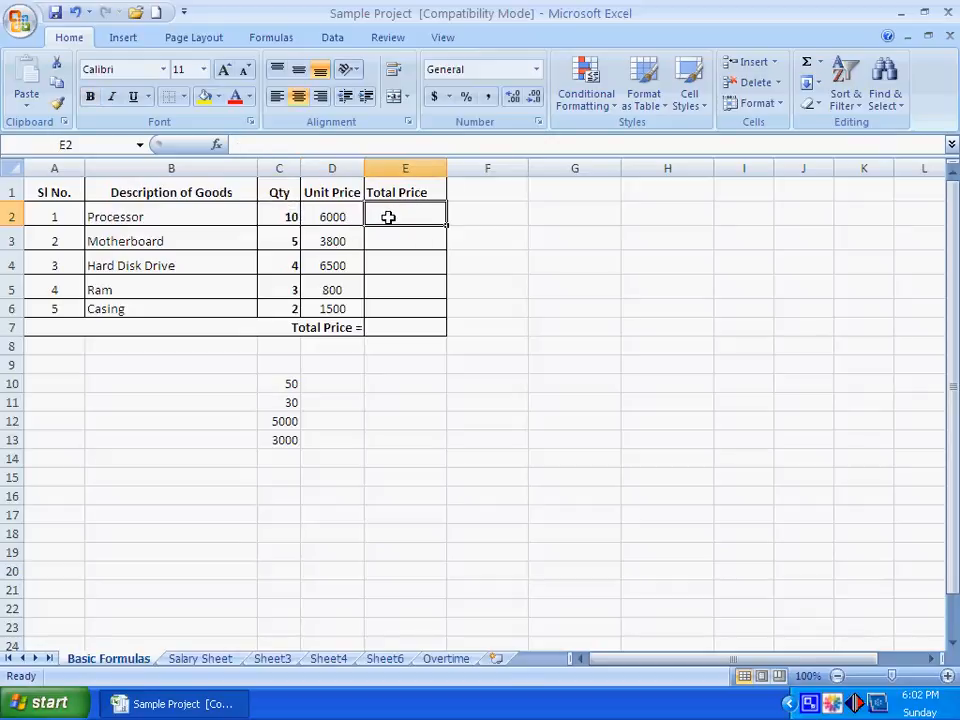
{"action": "left_click", "coordinate": [279, 38]}
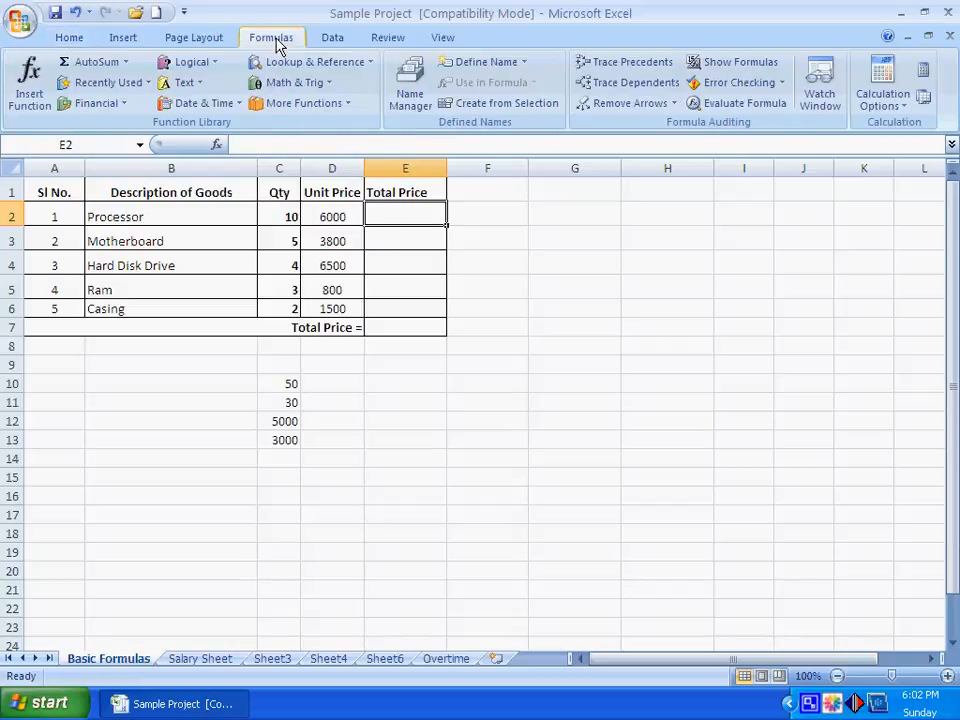
{"action": "left_click", "coordinate": [125, 62]}
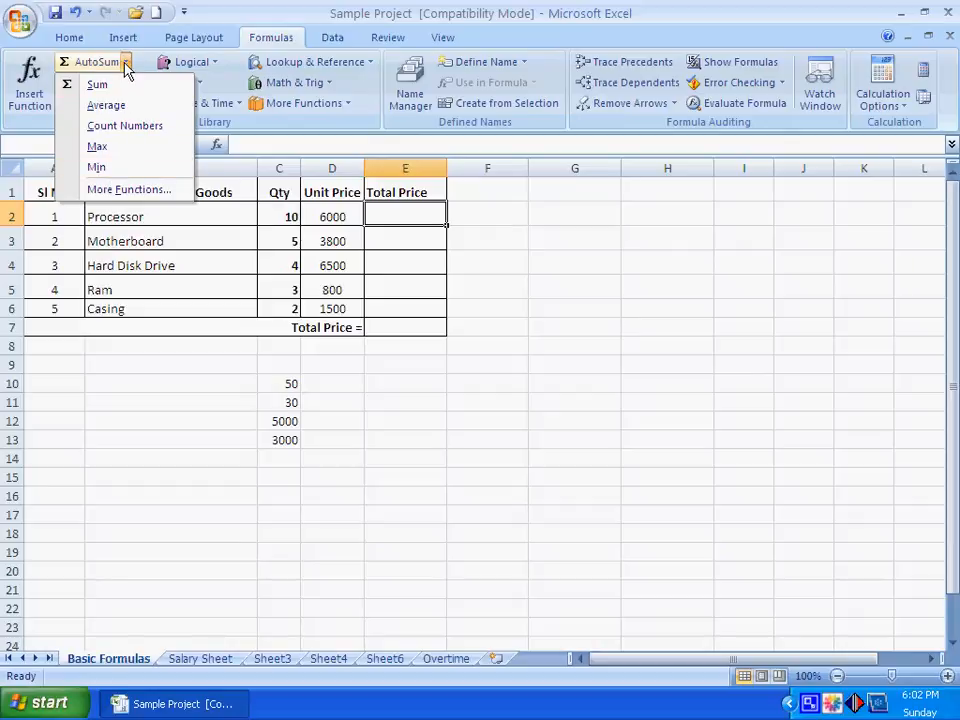
{"action": "left_click", "coordinate": [124, 63]}
{"action": "left_click", "coordinate": [122, 104]}
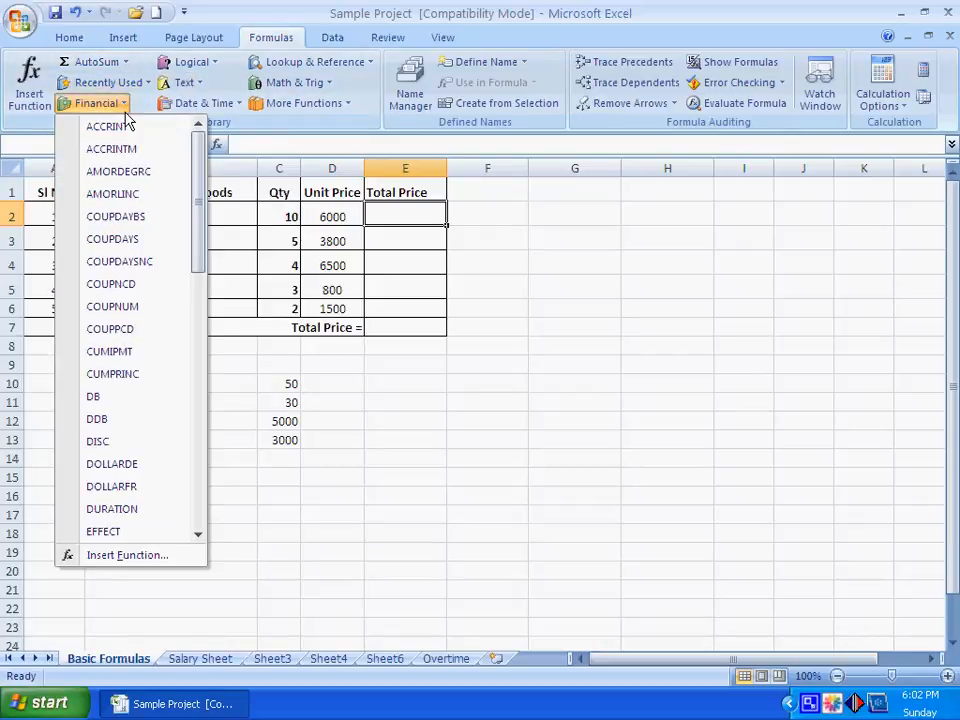
{"action": "scroll", "coordinate": [110, 330], "scroll_direction": "down", "scroll_amount": 9}
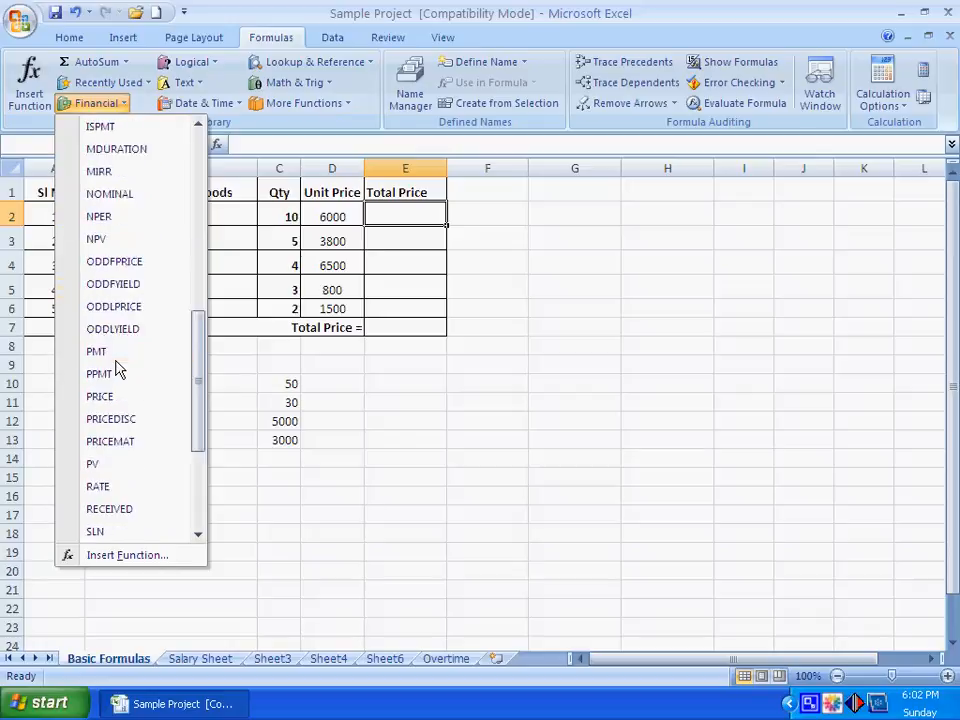
{"action": "scroll", "coordinate": [117, 372], "scroll_direction": "down", "scroll_amount": 3}
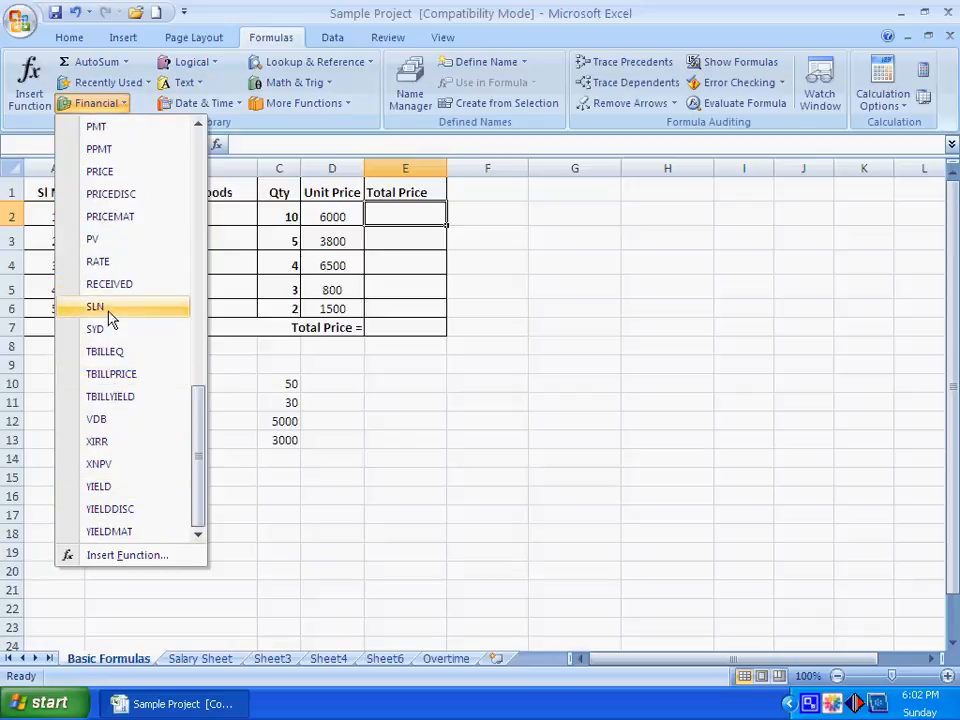
{"action": "left_click", "coordinate": [112, 104]}
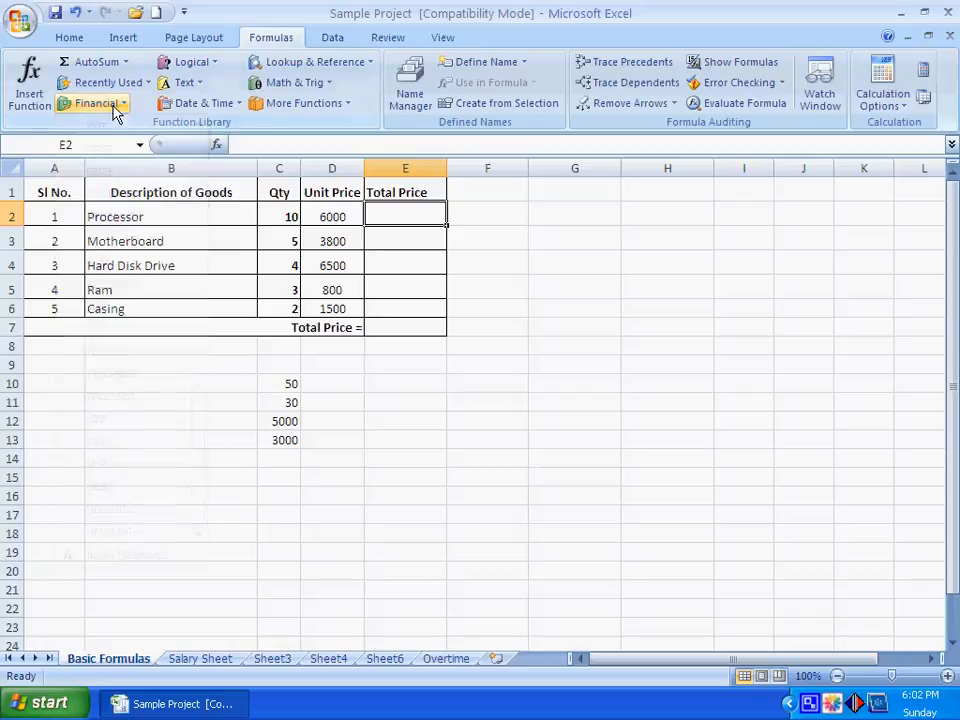
{"action": "left_click", "coordinate": [205, 66]}
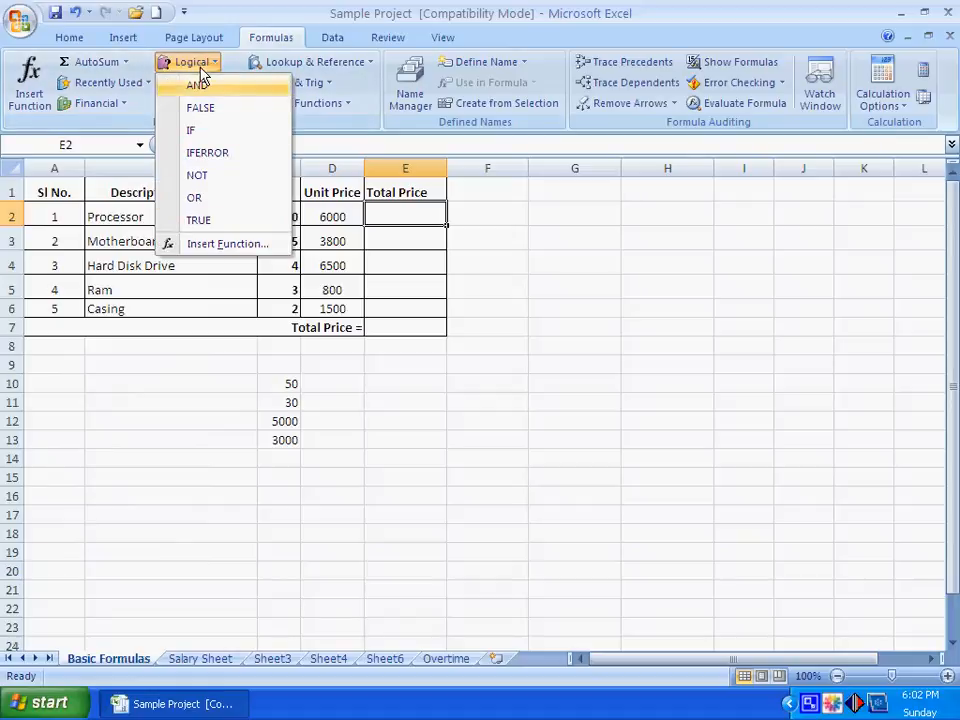
{"action": "left_click", "coordinate": [212, 66]}
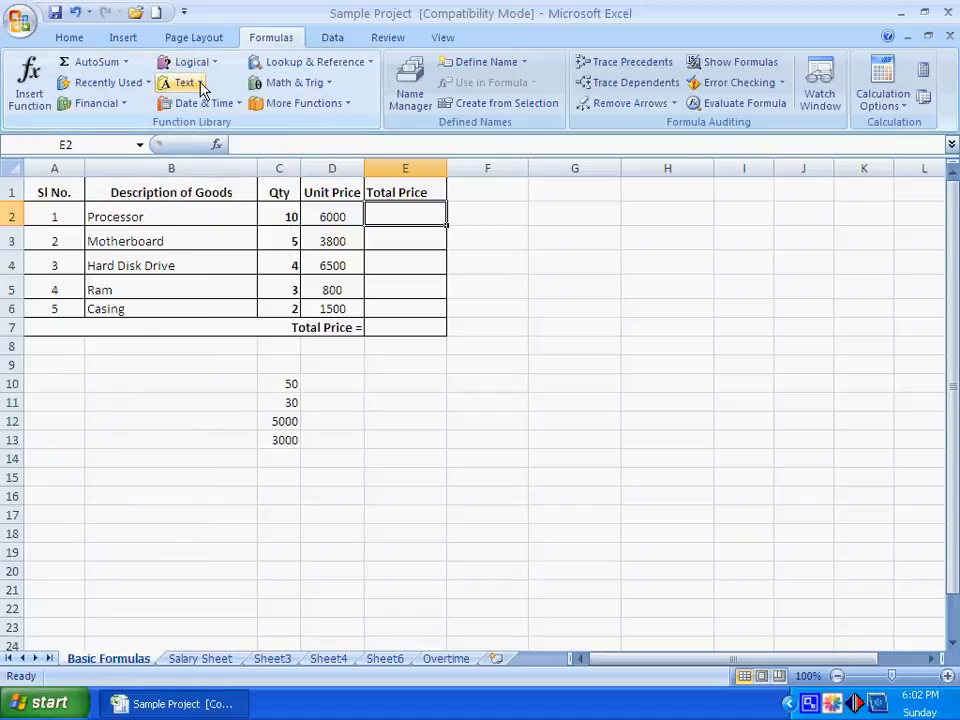
{"action": "left_click", "coordinate": [203, 88]}
{"action": "scroll", "coordinate": [195, 396], "scroll_direction": "down", "scroll_amount": 2}
{"action": "scroll", "coordinate": [197, 400], "scroll_direction": "up", "scroll_amount": 2}
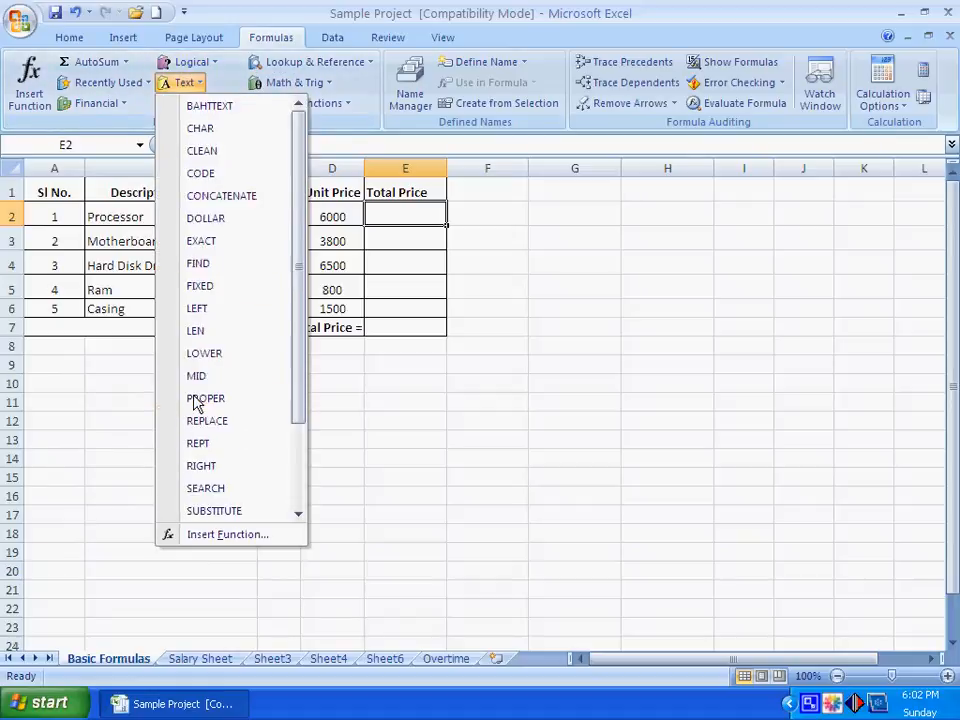
{"action": "left_click", "coordinate": [203, 88]}
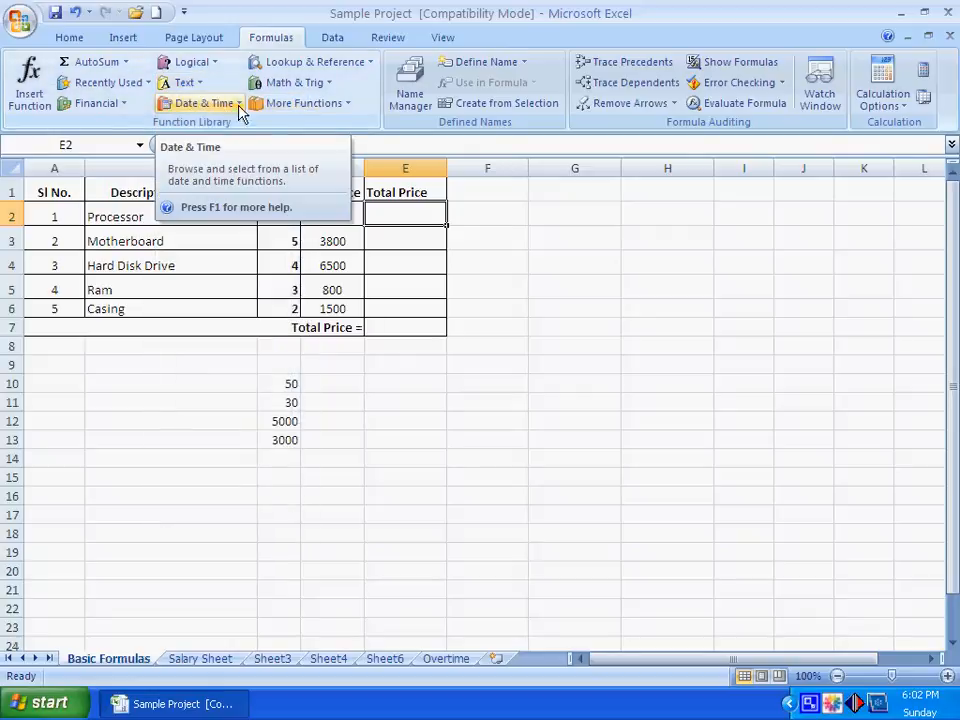
Step: Try the SUM function over C2:D2 in the Processor's Total Price cell E2, and clear the cell
{"action": "left_click", "coordinate": [333, 90]}
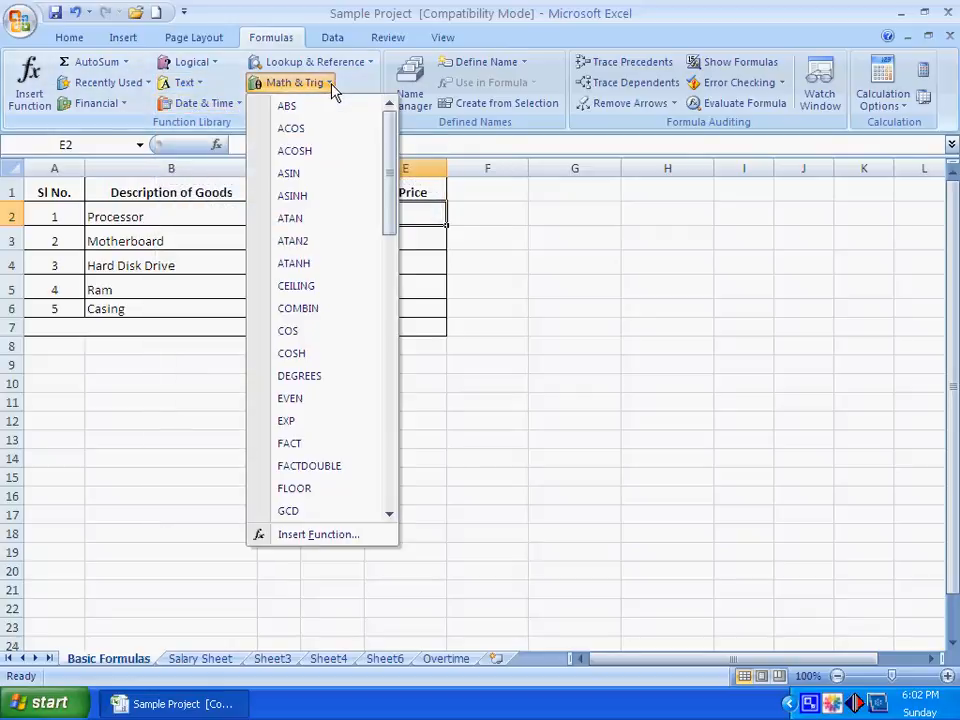
{"action": "scroll", "coordinate": [307, 345], "scroll_direction": "down", "scroll_amount": 2}
{"action": "scroll", "coordinate": [307, 348], "scroll_direction": "down", "scroll_amount": 6}
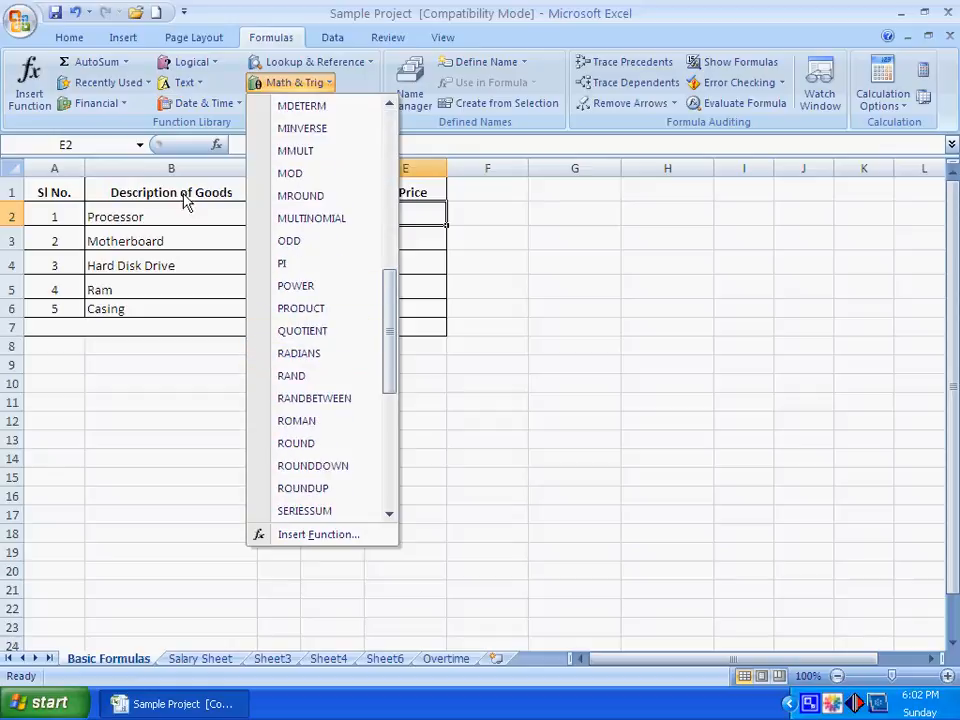
{"action": "scroll", "coordinate": [318, 312], "scroll_direction": "down", "scroll_amount": 2}
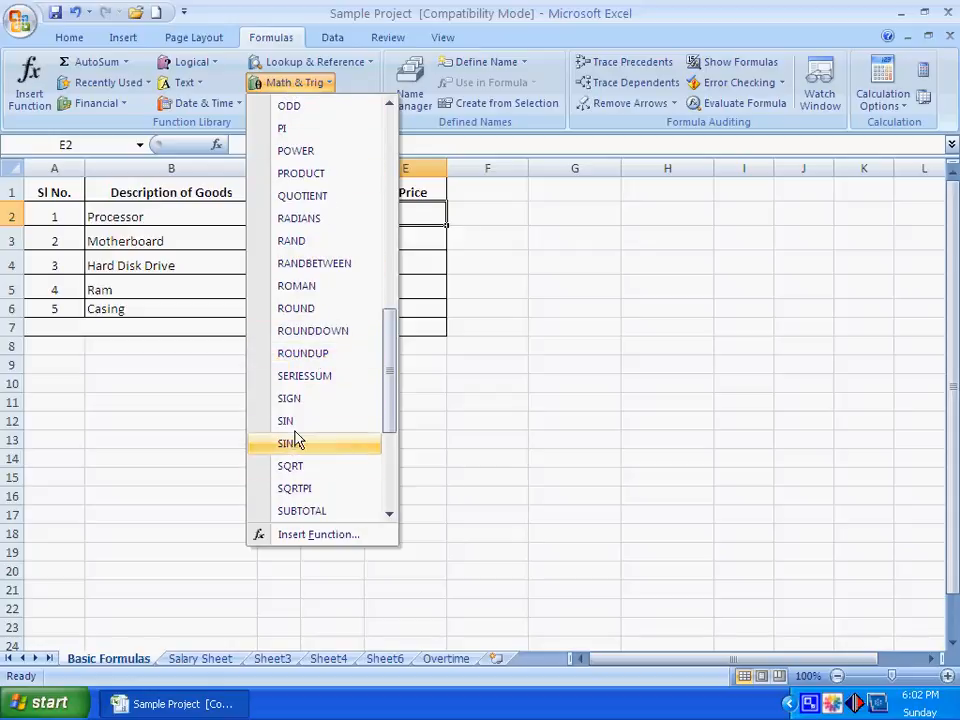
{"action": "scroll", "coordinate": [300, 430], "scroll_direction": "down", "scroll_amount": 3}
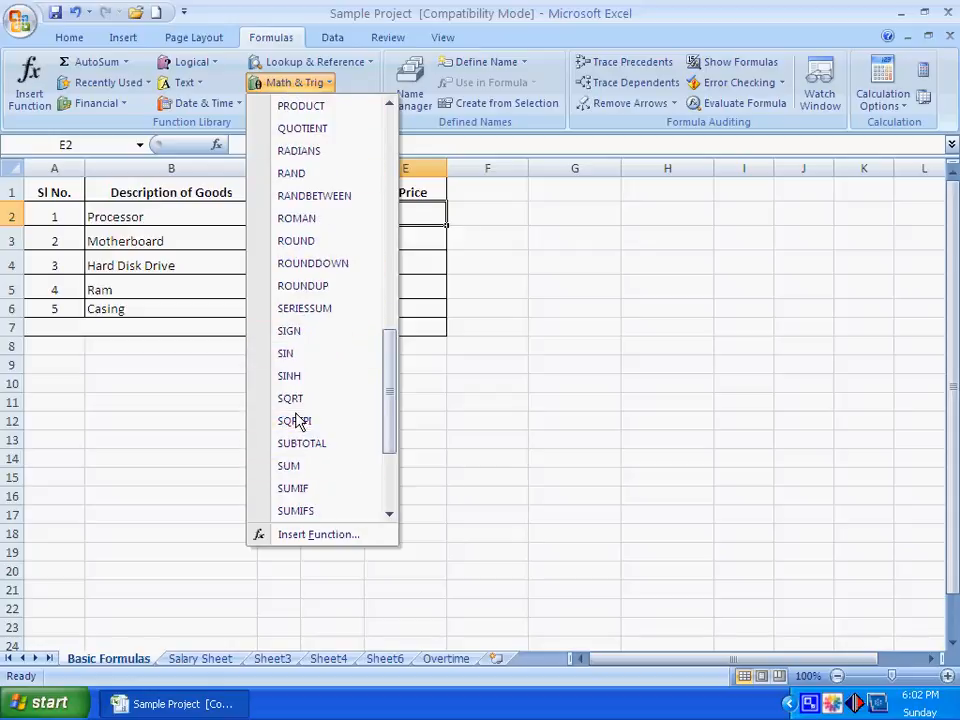
{"action": "left_click", "coordinate": [290, 467]}
{"action": "left_click_drag", "start_coordinate": [583, 302], "coordinate": [626, 266]}
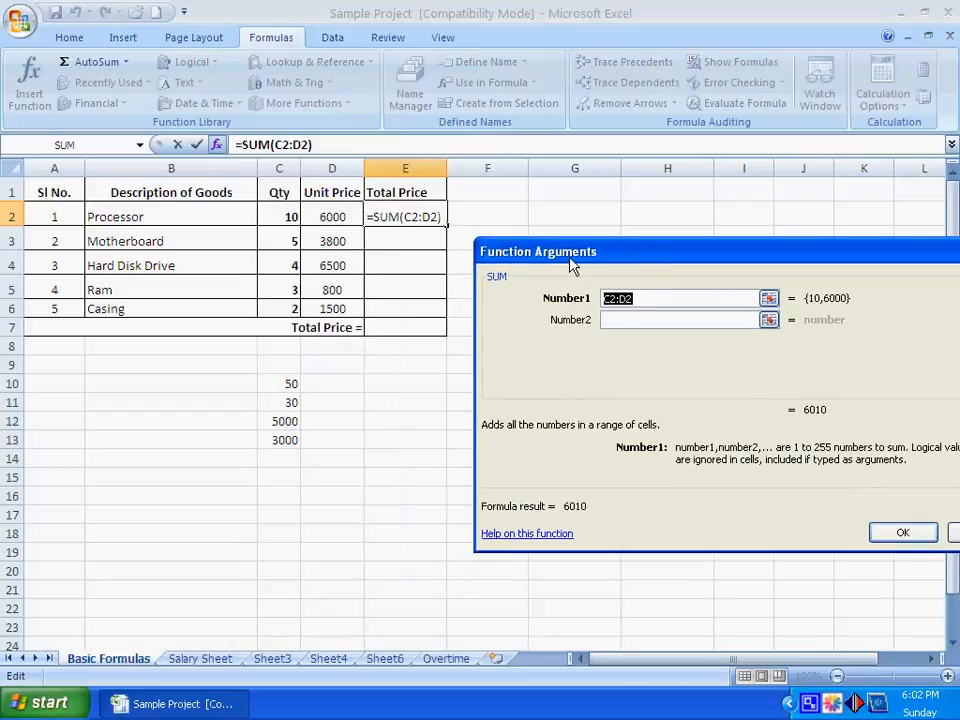
{"action": "left_click_drag", "start_coordinate": [690, 261], "coordinate": [700, 238]}
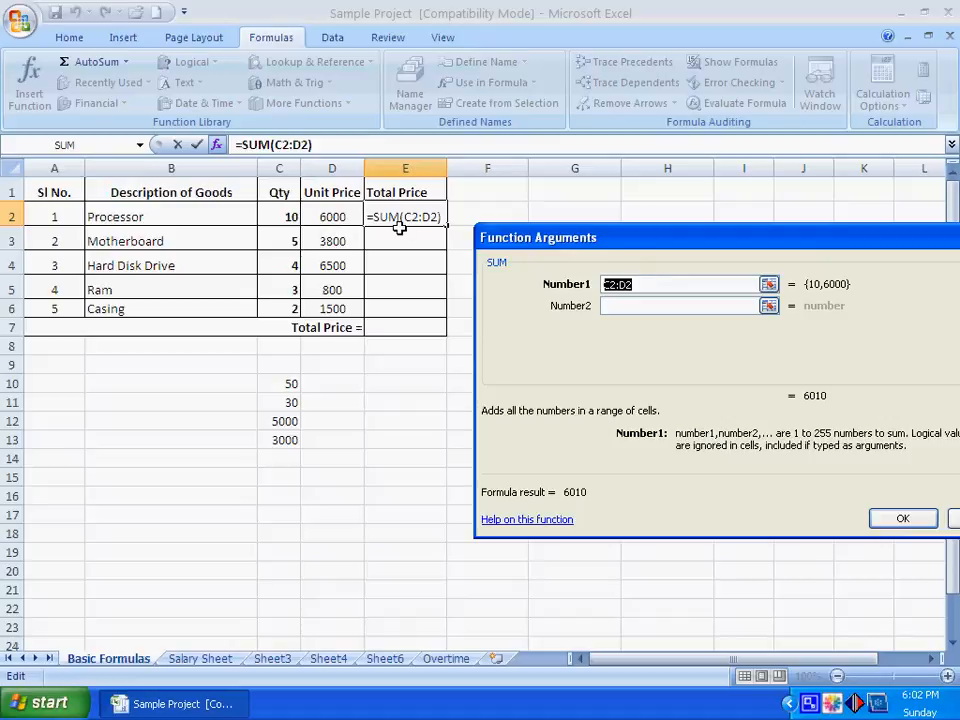
{"action": "left_click", "coordinate": [635, 284]}
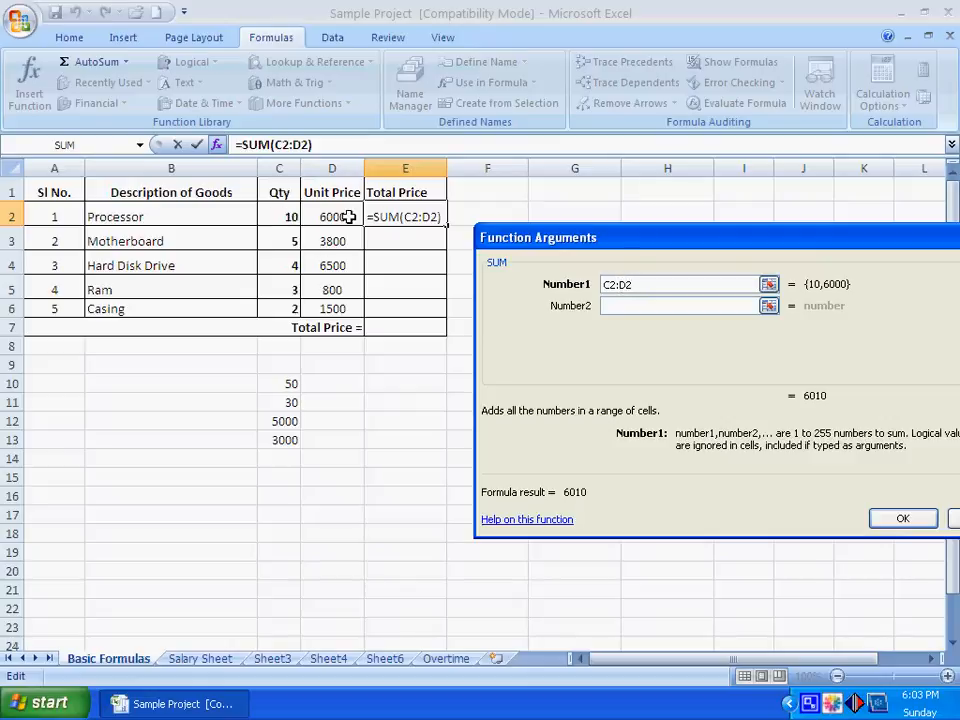
{"action": "left_click", "coordinate": [890, 521]}
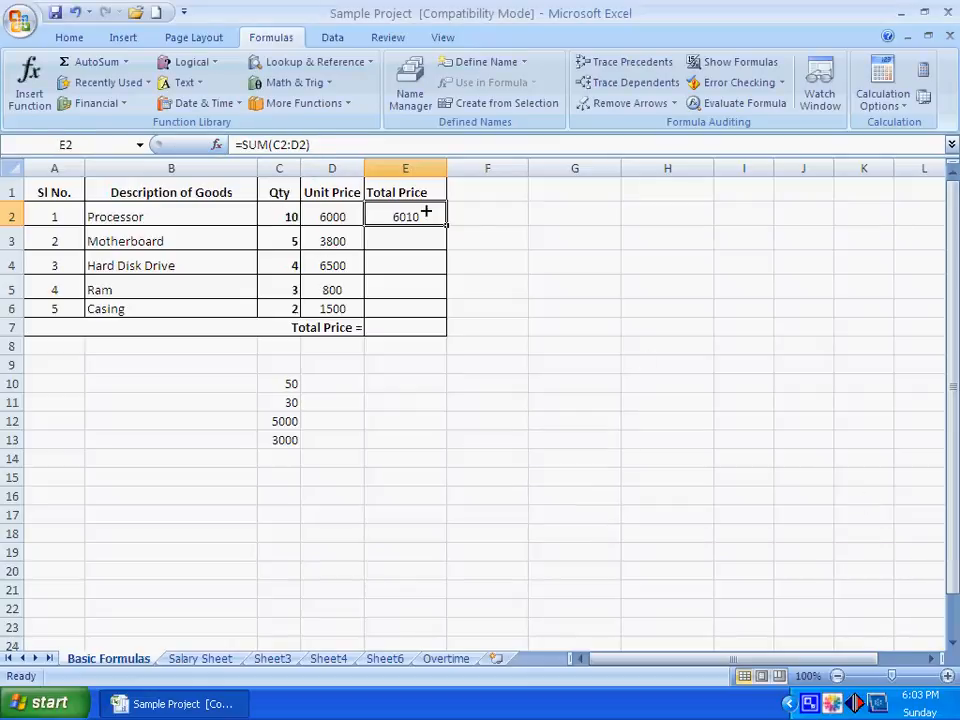
{"action": "key", "text": "Delete"}
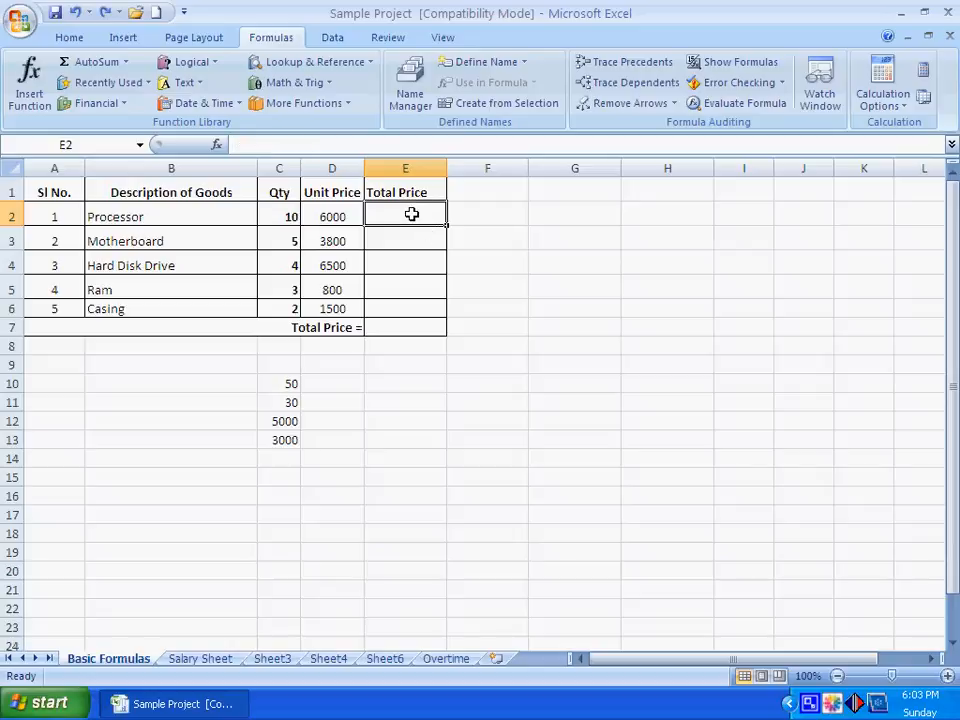
Step: Insert the SUM function in cell E2 with C2*D2 as its argument to compute the Processor's total price
{"action": "left_click", "coordinate": [307, 85]}
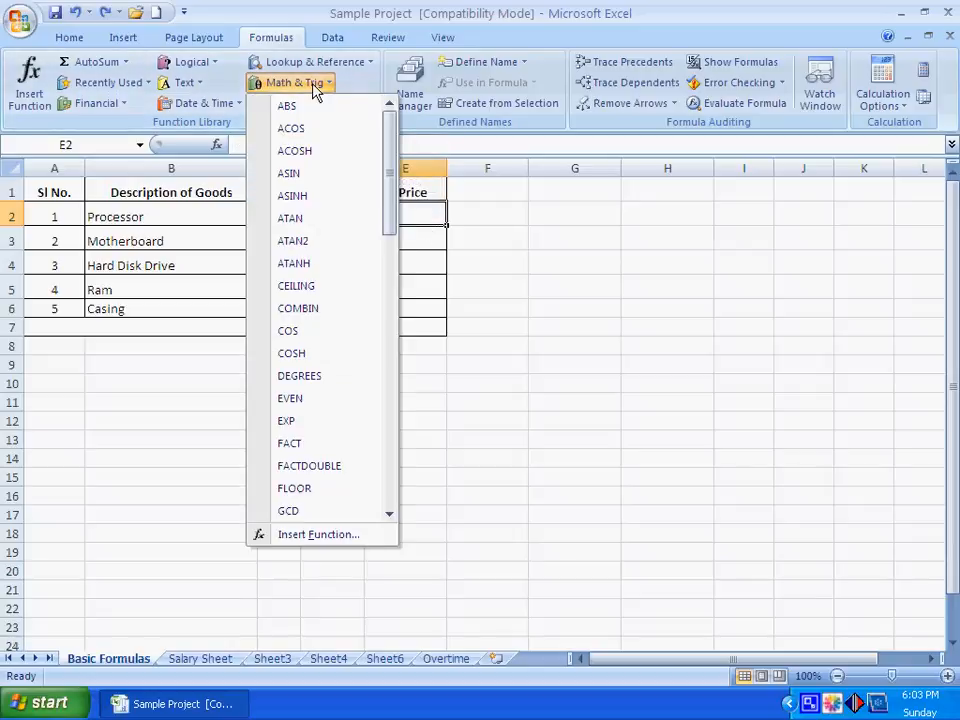
{"action": "scroll", "coordinate": [303, 374], "scroll_direction": "down", "scroll_amount": 6}
{"action": "scroll", "coordinate": [303, 370], "scroll_direction": "down", "scroll_amount": 5}
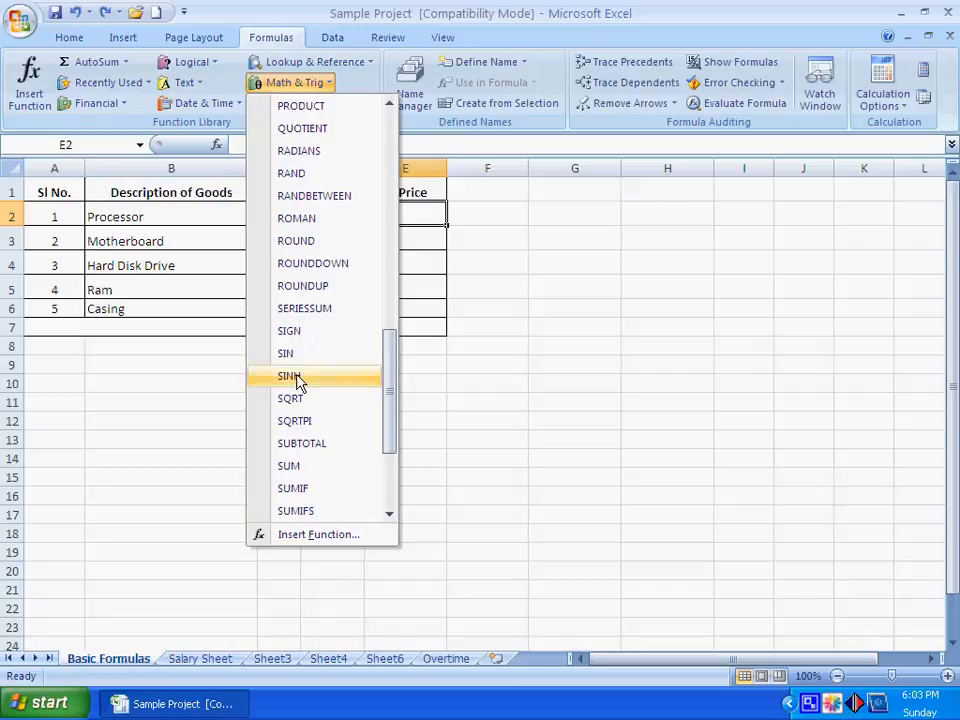
{"action": "scroll", "coordinate": [305, 350], "scroll_direction": "down", "scroll_amount": 2}
{"action": "scroll", "coordinate": [305, 345], "scroll_direction": "down", "scroll_amount": 1}
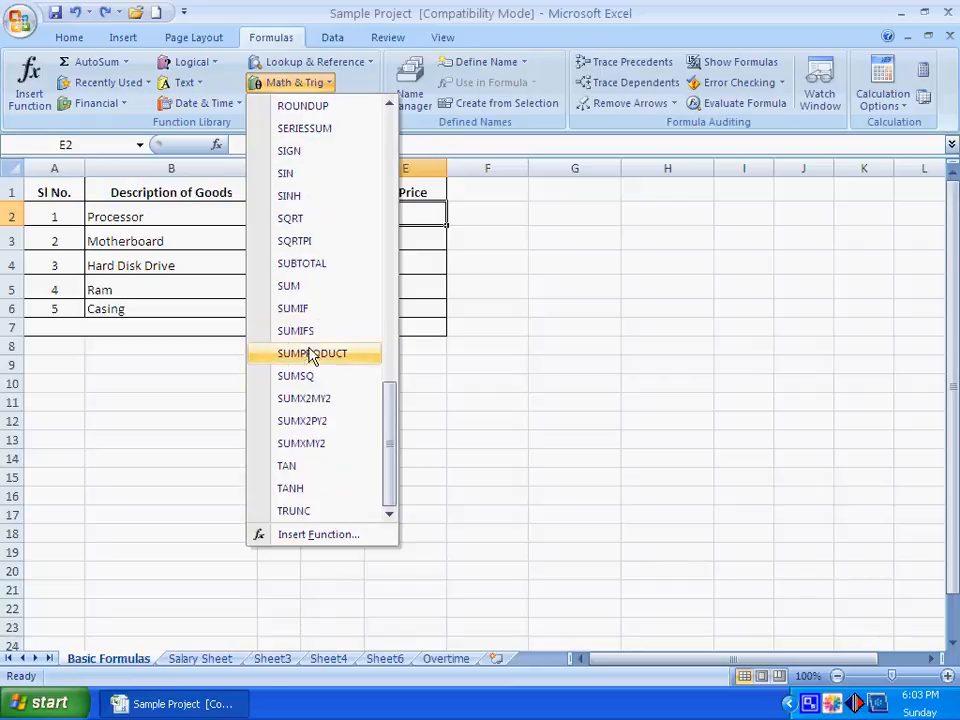
{"action": "left_click", "coordinate": [293, 287]}
{"action": "left_click_drag", "start_coordinate": [540, 241], "coordinate": [610, 216]}
{"action": "left_click", "coordinate": [611, 260]}
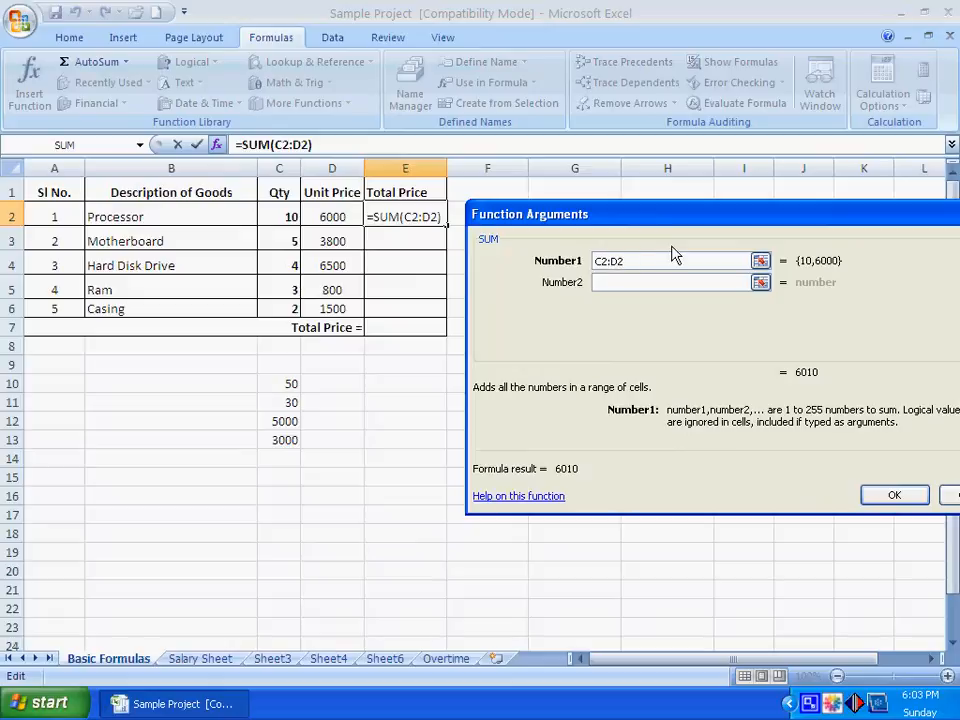
{"action": "key", "text": "BackSpace"}
{"action": "type", "text": "*"}
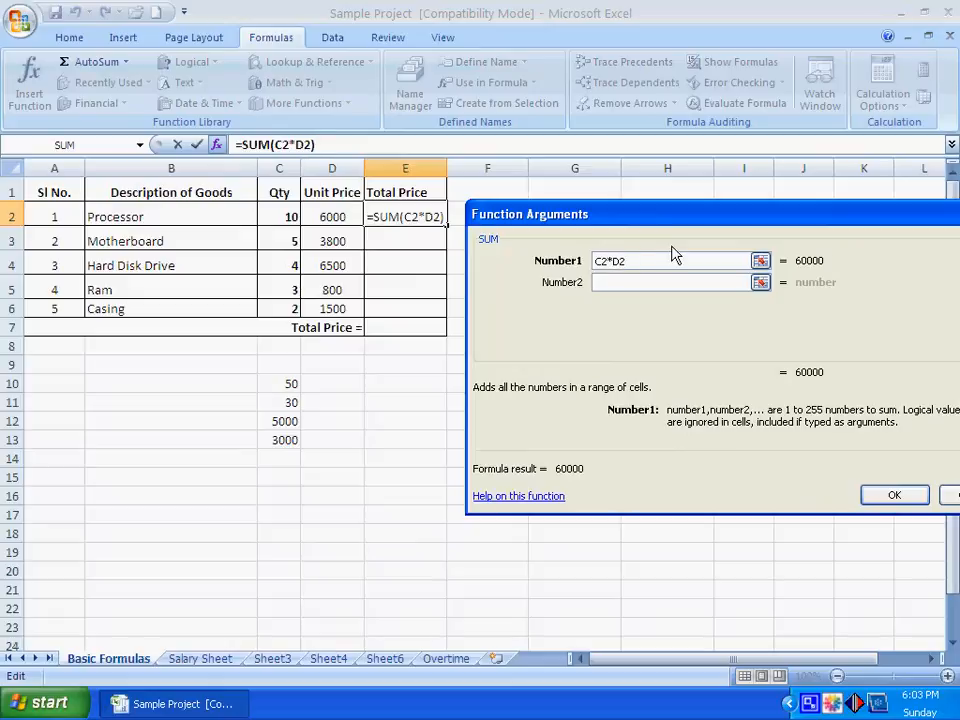
{"action": "left_click", "coordinate": [893, 496]}
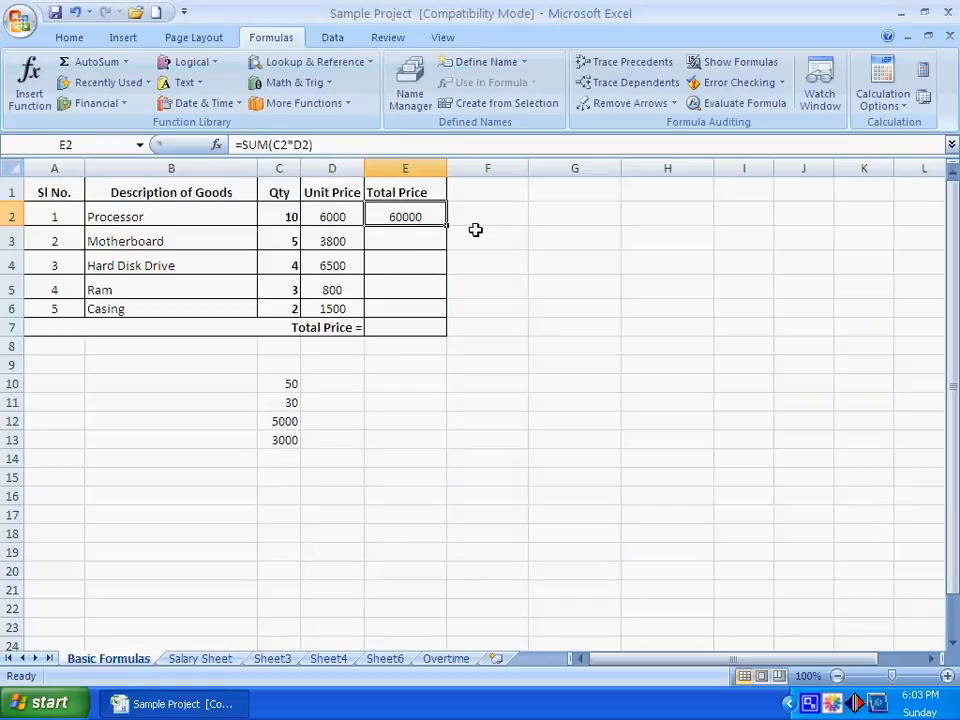
{"action": "left_click", "coordinate": [302, 88]}
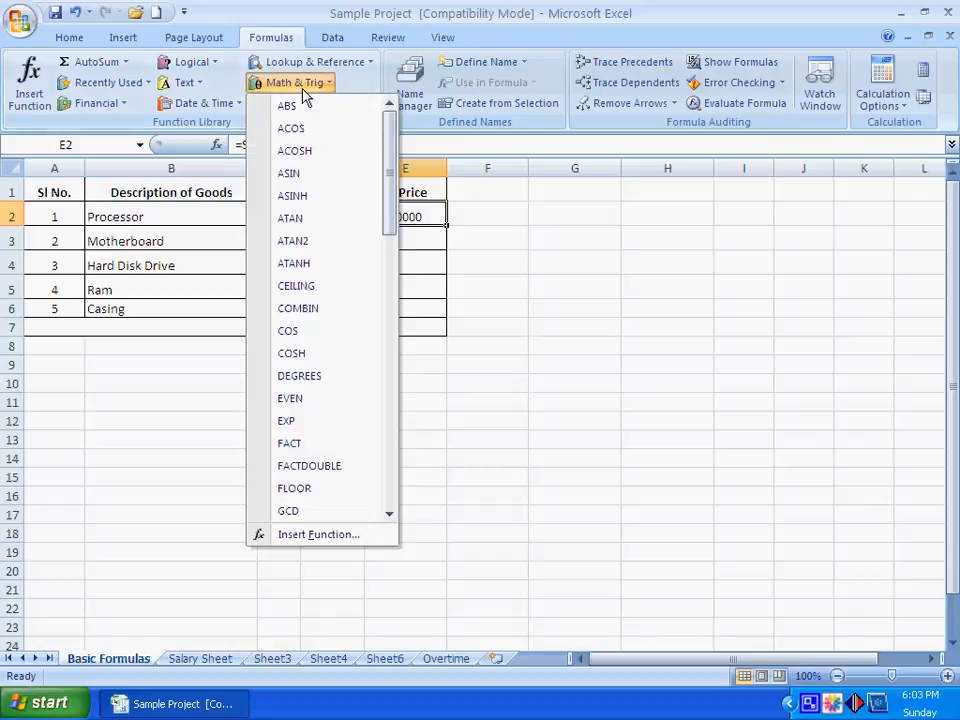
{"action": "left_click", "coordinate": [303, 82]}
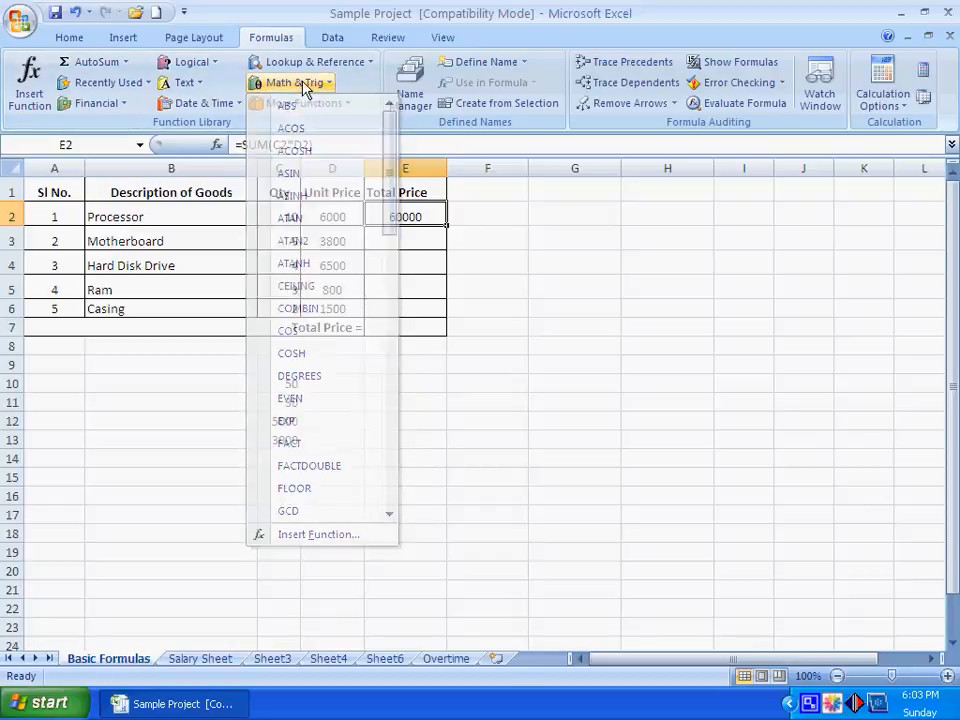
Step: Enter the formula =SUM(C3*D3) in cell E3 to compute the Motherboard's total price
{"action": "left_click", "coordinate": [440, 237]}
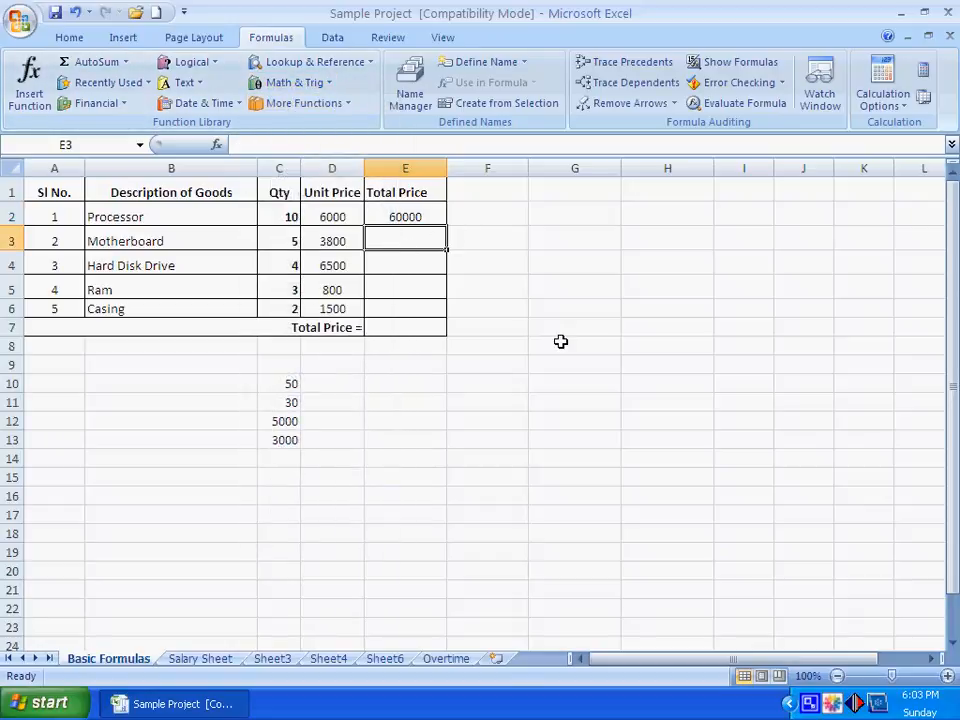
{"action": "type", "text": "=sum("}
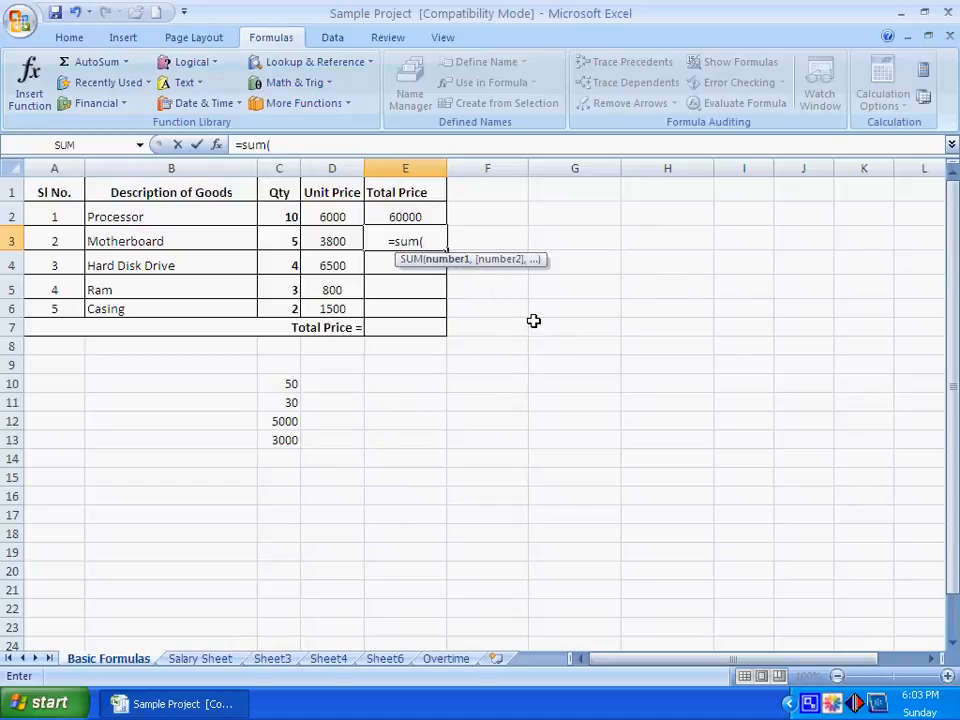
{"action": "left_click", "coordinate": [285, 240]}
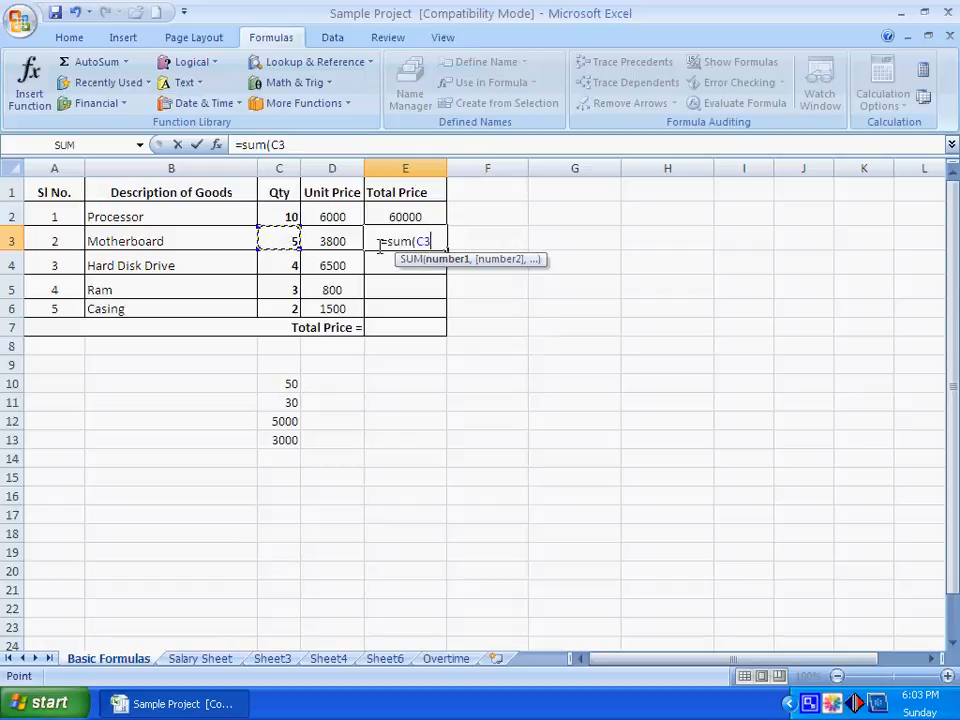
{"action": "type", "text": "*"}
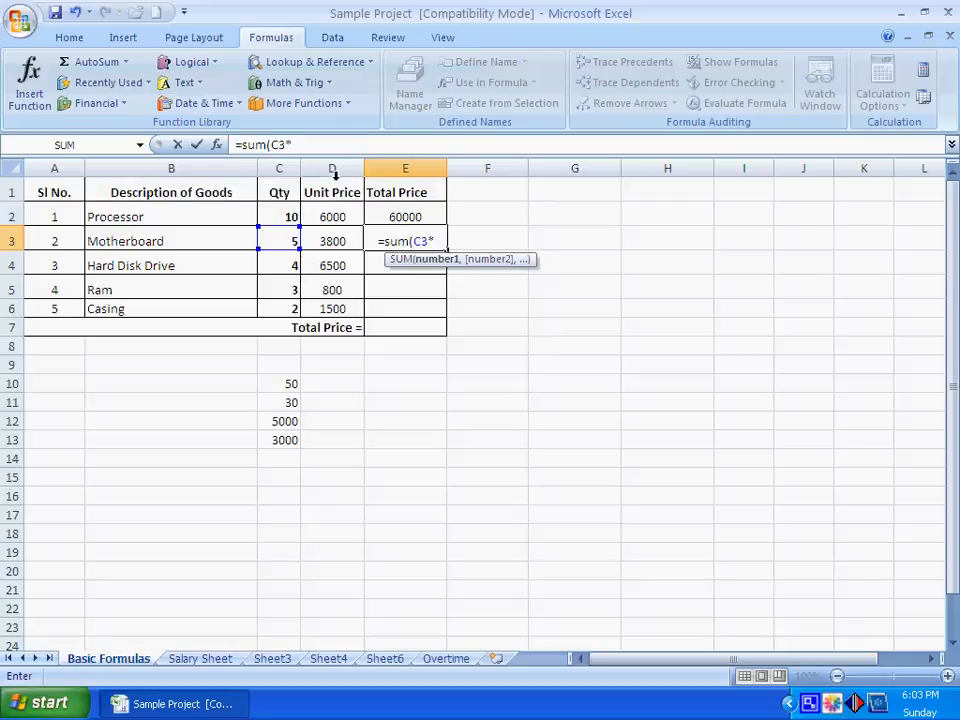
{"action": "left_click", "coordinate": [328, 241]}
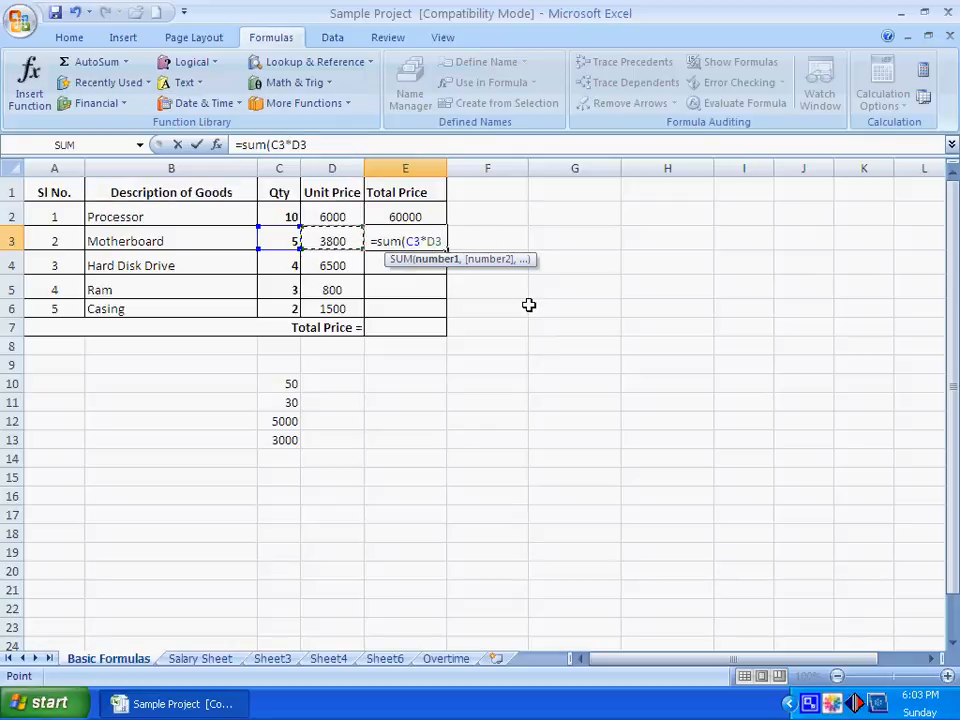
{"action": "type", "text": ")"}
{"action": "key", "text": "Return"}
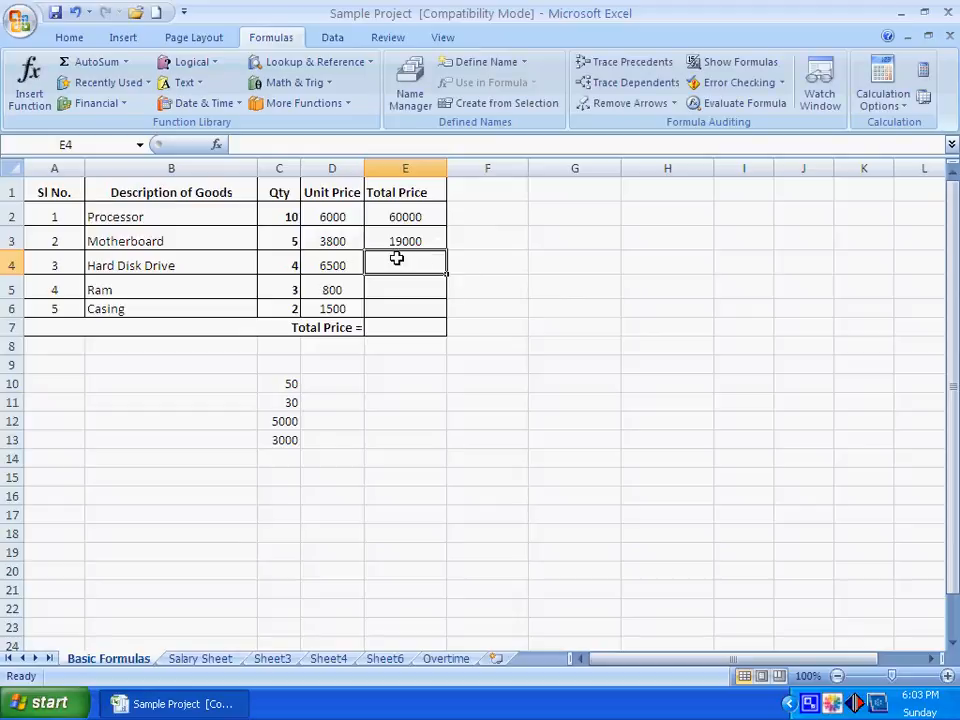
Step: Try the SUM function with E2*E3 as its argument in the Hard Disk Drive's Total Price cell E4, and clear the cell
{"action": "left_click", "coordinate": [300, 84]}
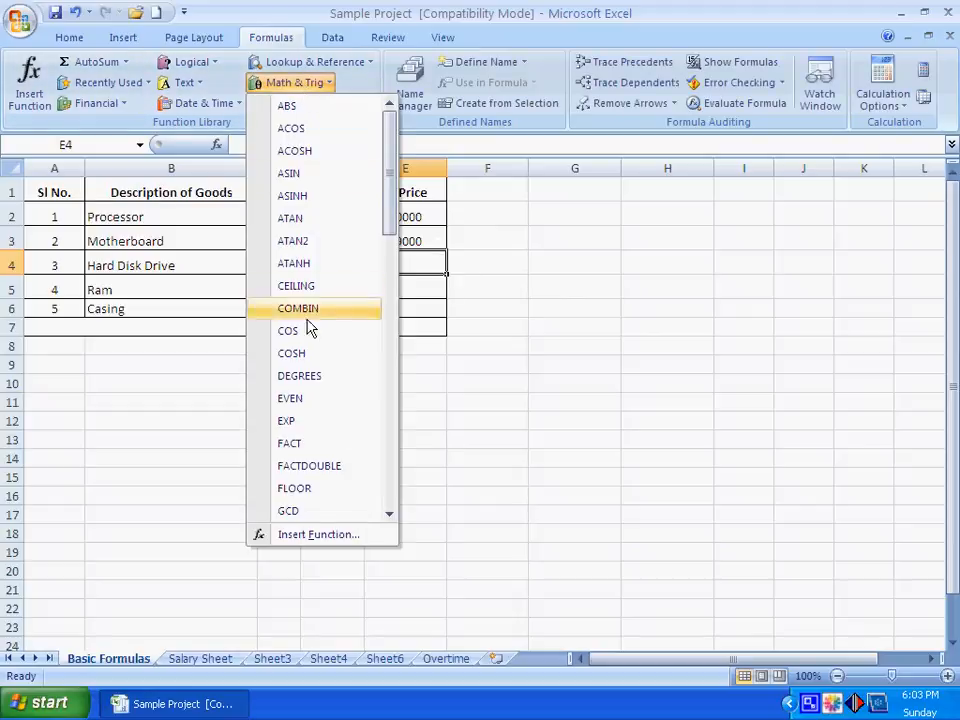
{"action": "scroll", "coordinate": [310, 328], "scroll_direction": "down", "scroll_amount": 6}
{"action": "scroll", "coordinate": [308, 340], "scroll_direction": "down", "scroll_amount": 5}
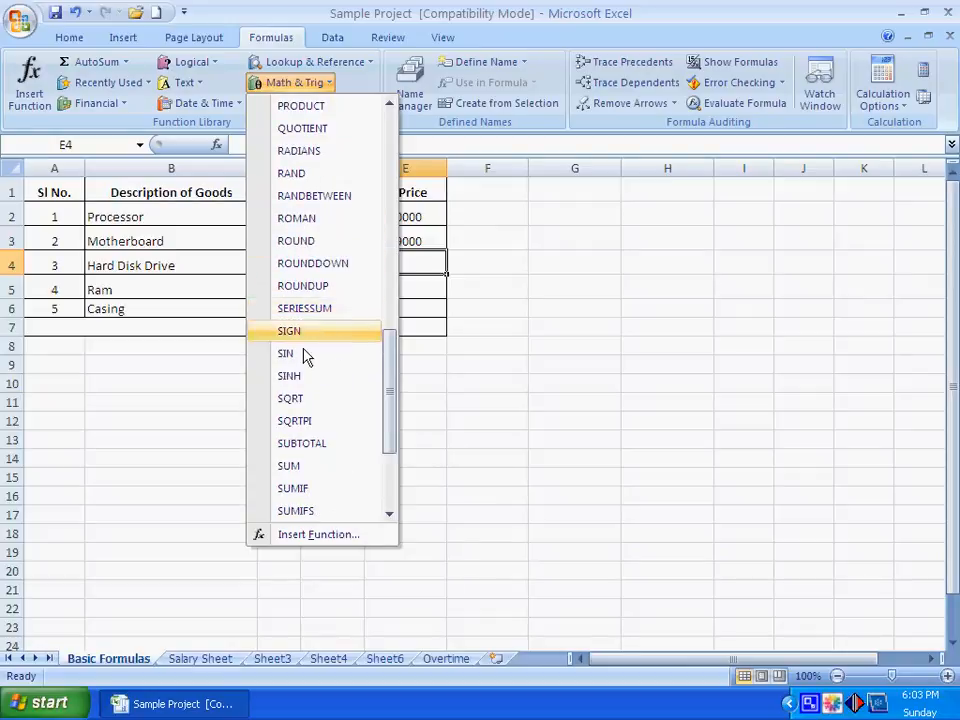
{"action": "scroll", "coordinate": [304, 380], "scroll_direction": "down", "scroll_amount": 3}
{"action": "left_click", "coordinate": [306, 288]}
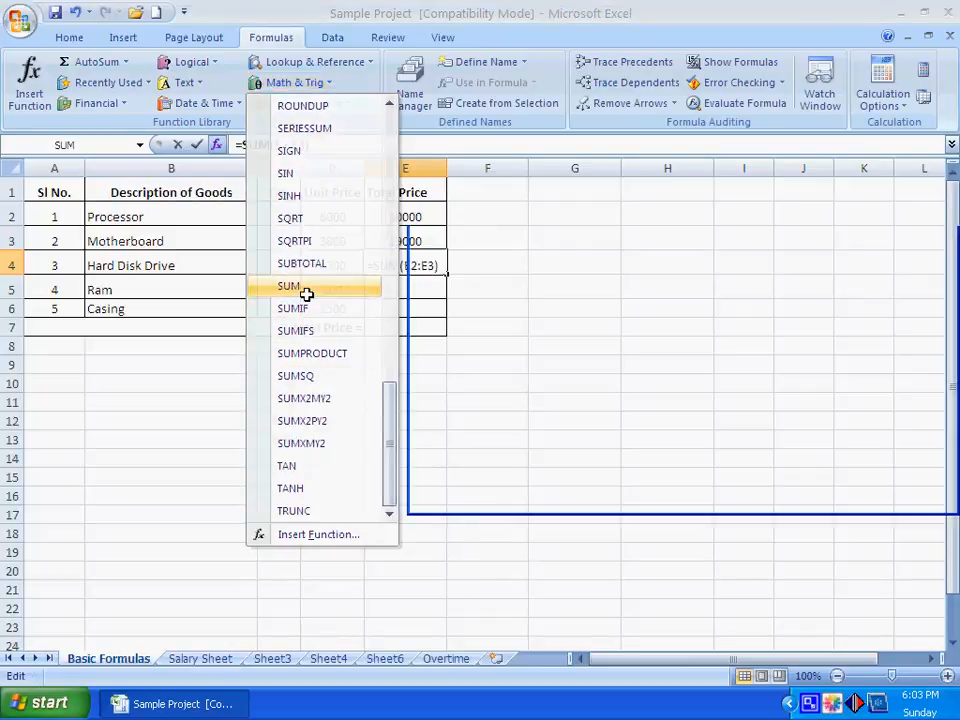
{"action": "left_click_drag", "start_coordinate": [591, 236], "coordinate": [701, 281]}
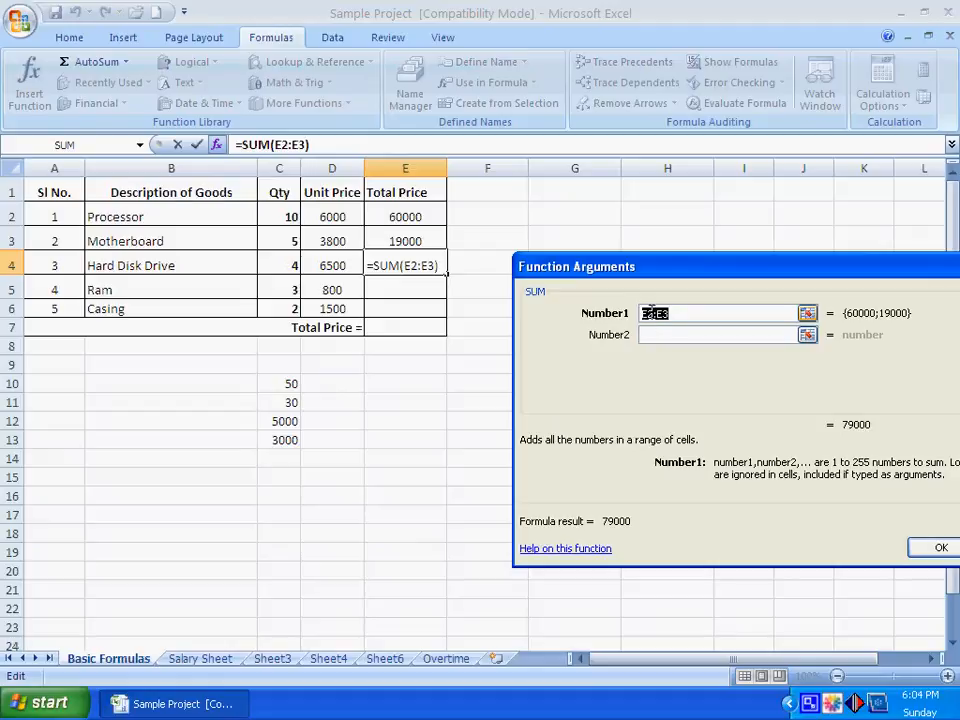
{"action": "left_click", "coordinate": [656, 313]}
{"action": "key", "text": "BackSpace"}
{"action": "type", "text": "*"}
{"action": "left_click", "coordinate": [925, 547]}
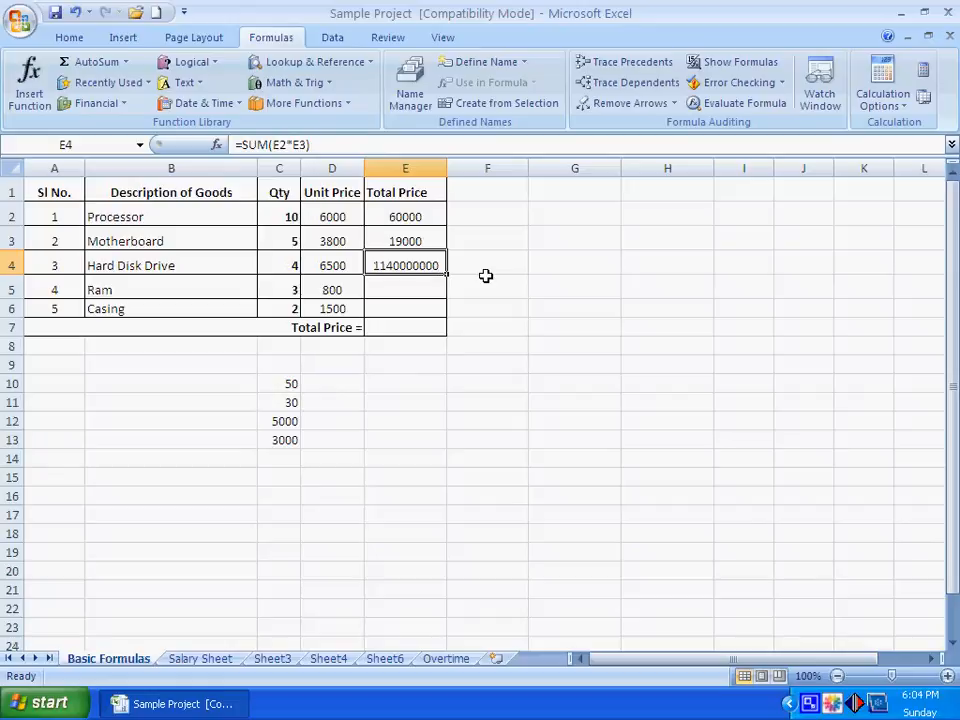
{"action": "key", "text": "Delete"}
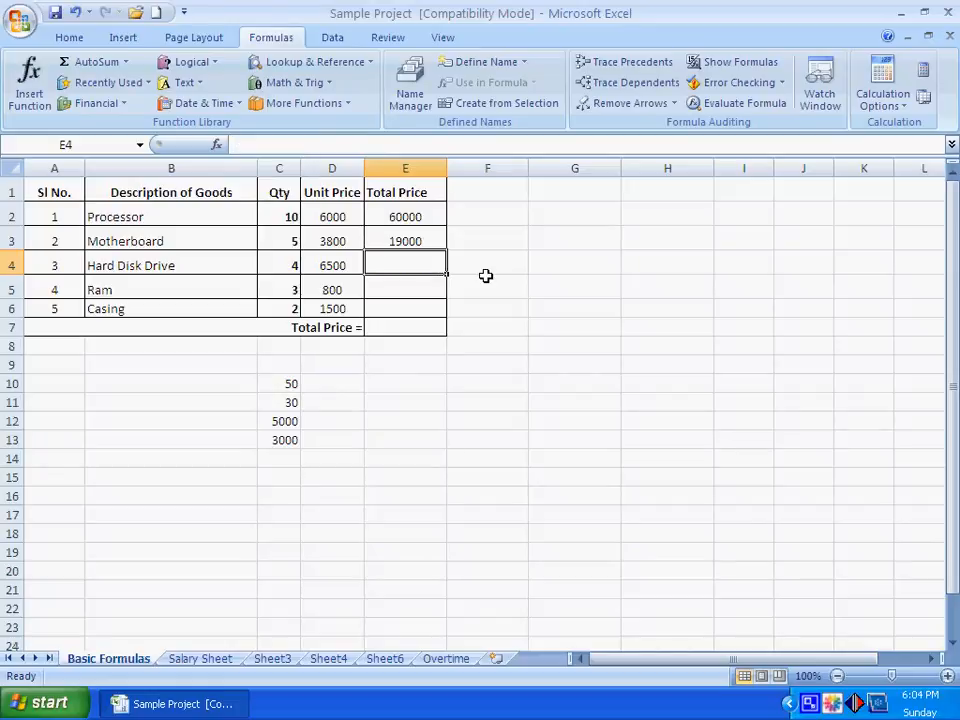
Step: Enter the formula =SUM(C4*D4) in cell E4 to compute the Hard Disk Drive's total price
{"action": "type", "text": "=sum("}
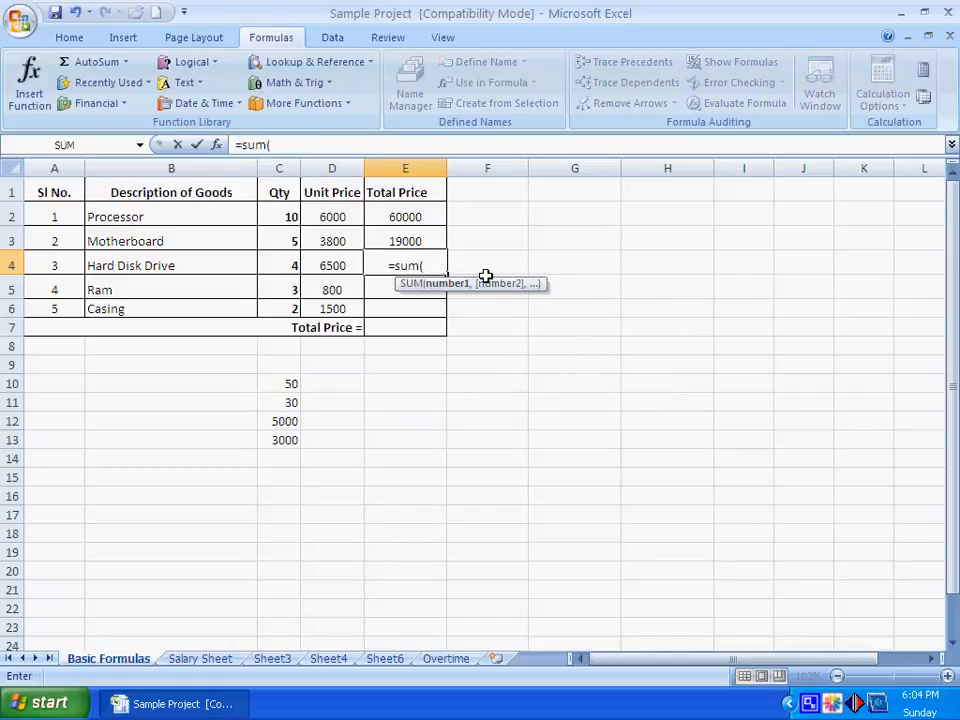
{"action": "left_click", "coordinate": [283, 265]}
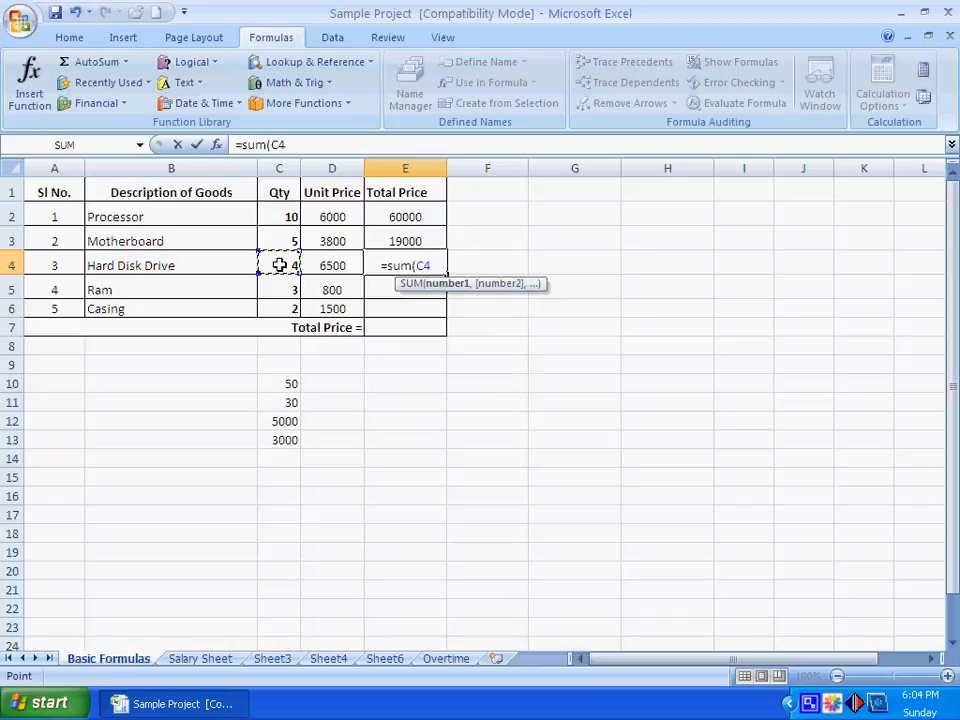
{"action": "type", "text": "/"}
{"action": "key", "text": "BackSpace"}
{"action": "type", "text": "*"}
{"action": "left_click", "coordinate": [322, 267]}
{"action": "type", "text": ")"}
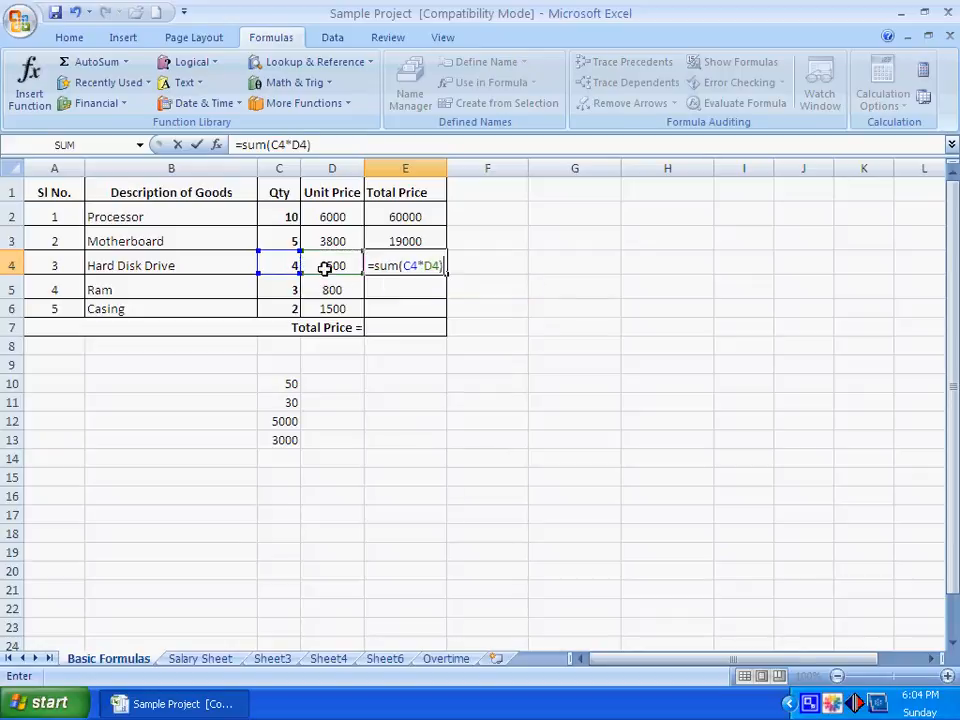
{"action": "key", "text": "Return"}
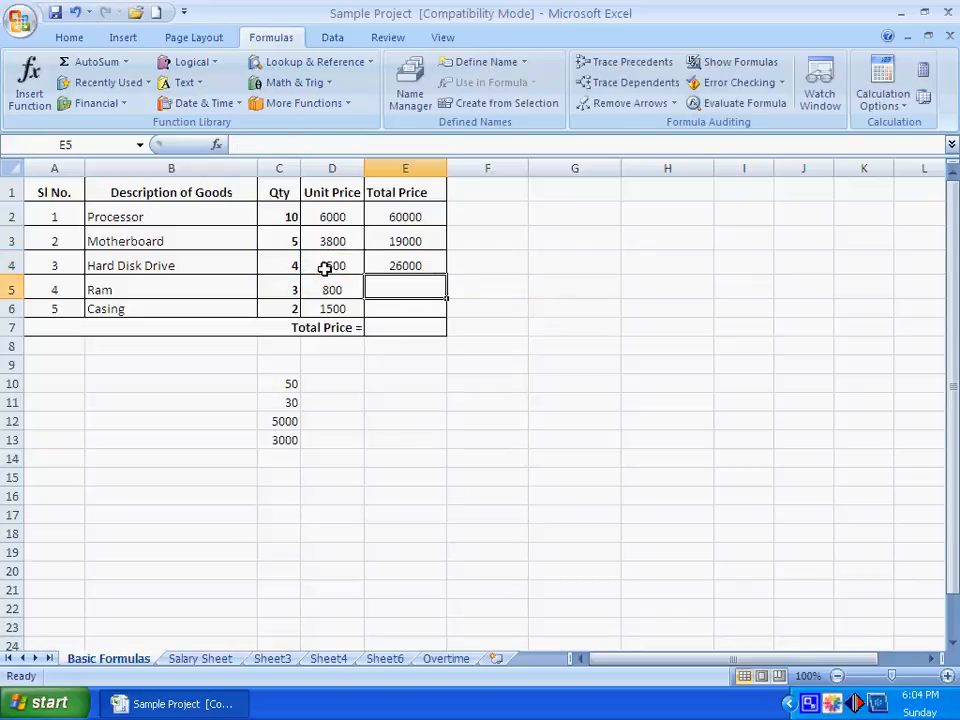
Step: Copy the Hard Disk Drive's total price formula from E4 into the Ram's Total Price cell E5
{"action": "left_click", "coordinate": [410, 265]}
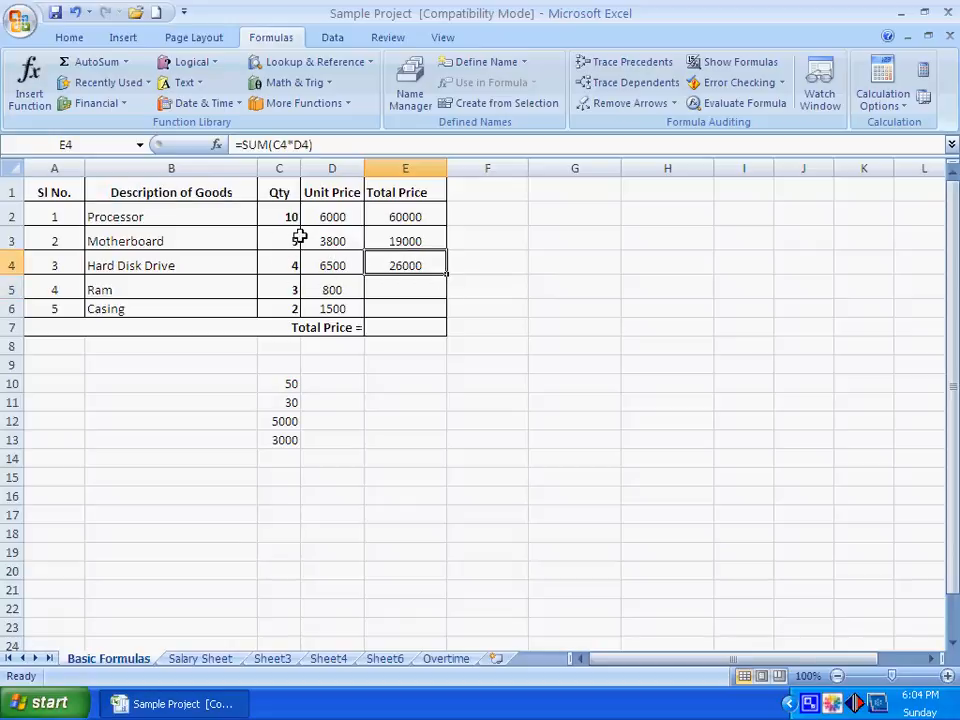
{"action": "right_click", "coordinate": [413, 263]}
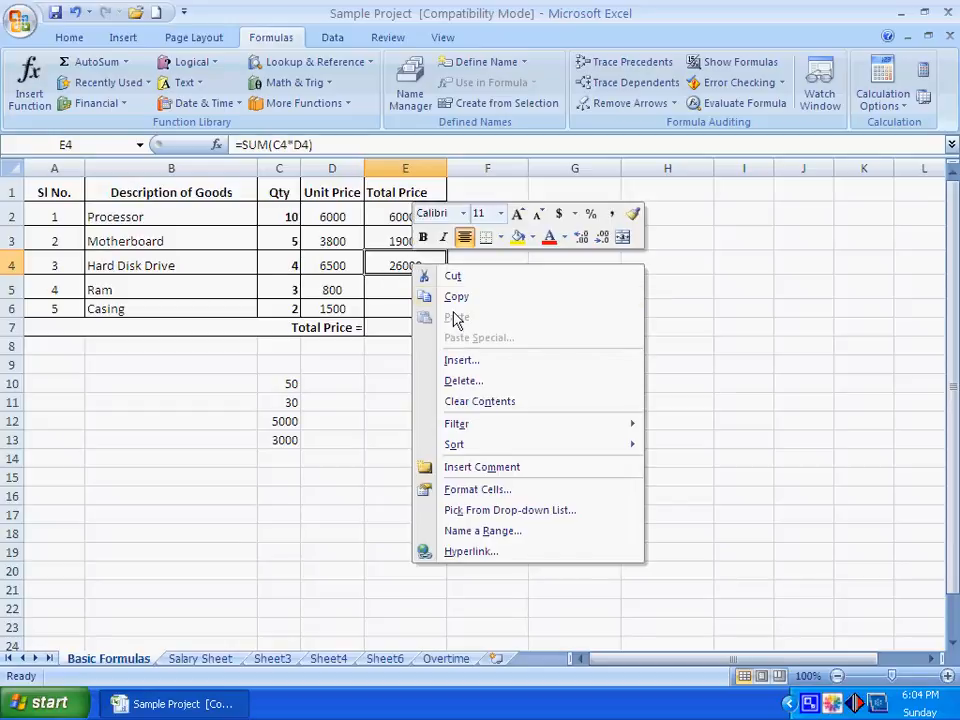
{"action": "left_click", "coordinate": [453, 297]}
{"action": "right_click", "coordinate": [411, 283]}
{"action": "left_click", "coordinate": [425, 334]}
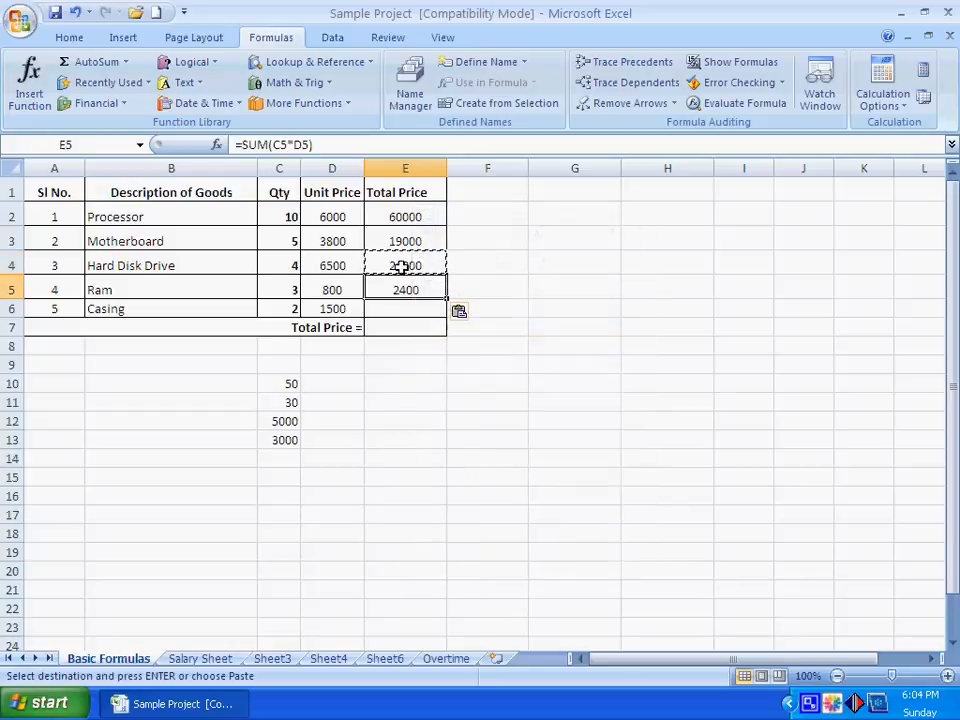
{"action": "key", "text": "Escape"}
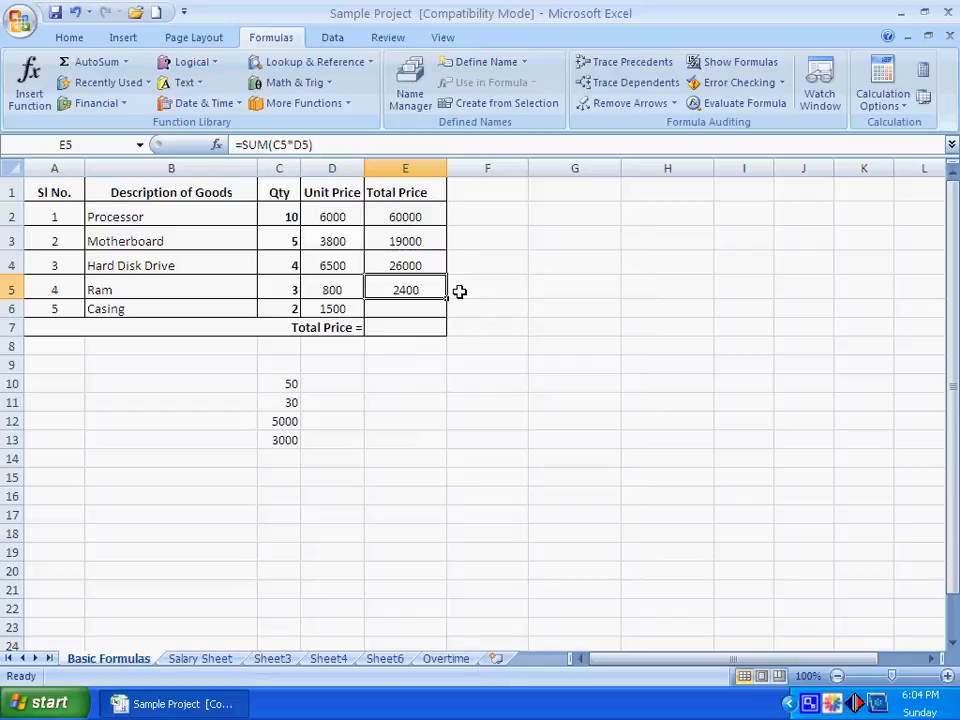
Step: Compare the formulas in E4 and E5 and check the Ram's quantity and unit price cells
{"action": "left_click", "coordinate": [407, 266]}
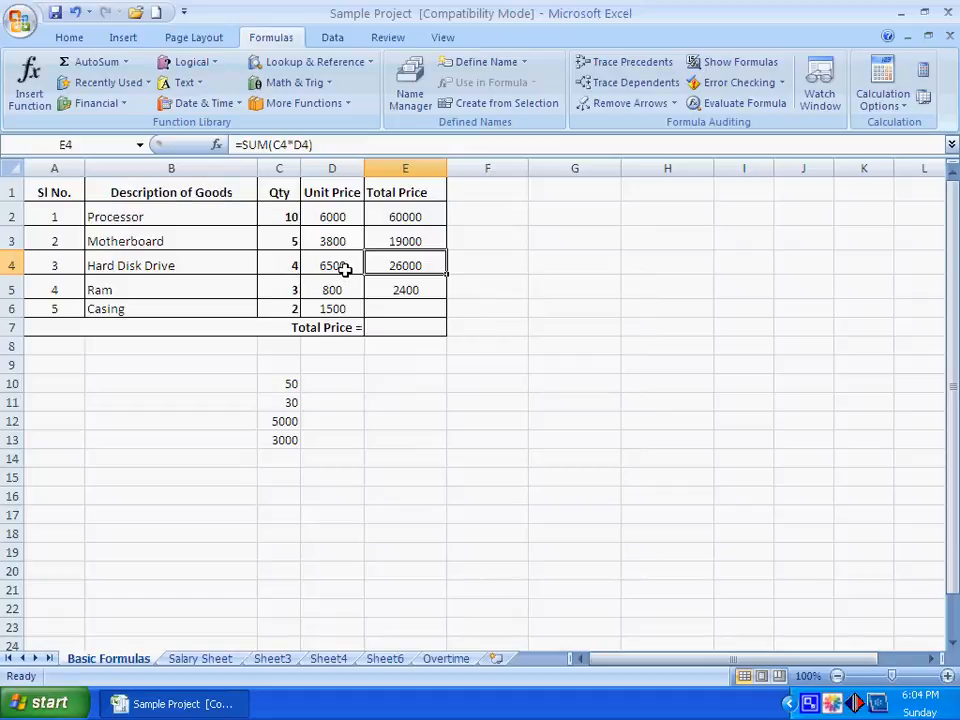
{"action": "left_click", "coordinate": [291, 289]}
{"action": "left_click", "coordinate": [332, 289]}
{"action": "left_click", "coordinate": [409, 266]}
{"action": "left_click", "coordinate": [403, 289]}
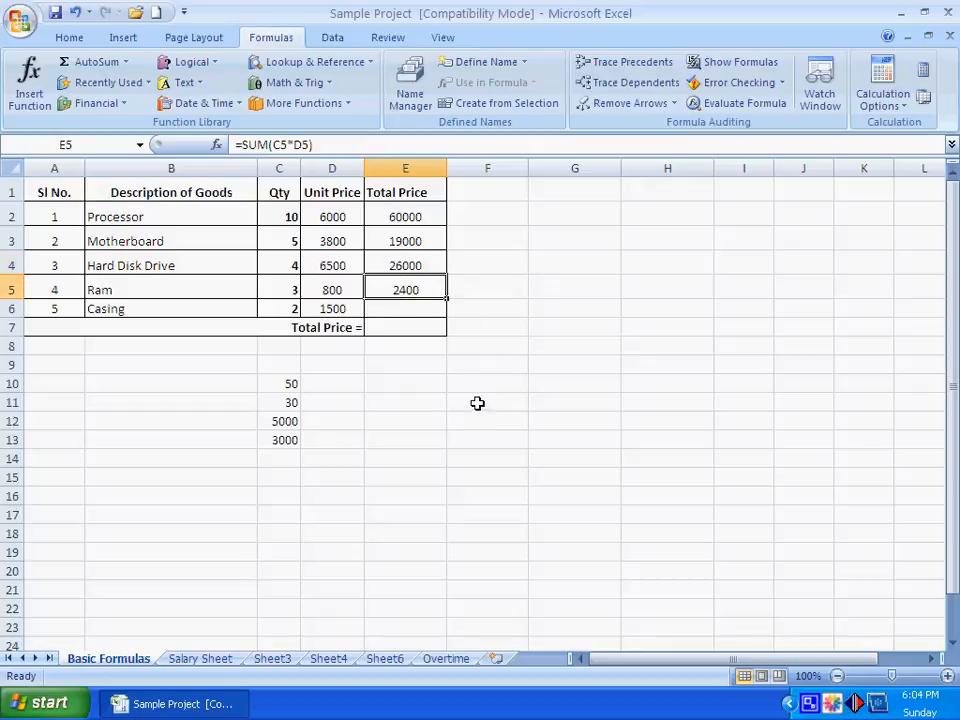
{"action": "left_click", "coordinate": [487, 346]}
Step: Fill the Ram's total price formula from E5 down into the Casing's cell E6
{"action": "left_click", "coordinate": [403, 289]}
{"action": "left_click_drag", "start_coordinate": [446, 298], "coordinate": [440, 308]}
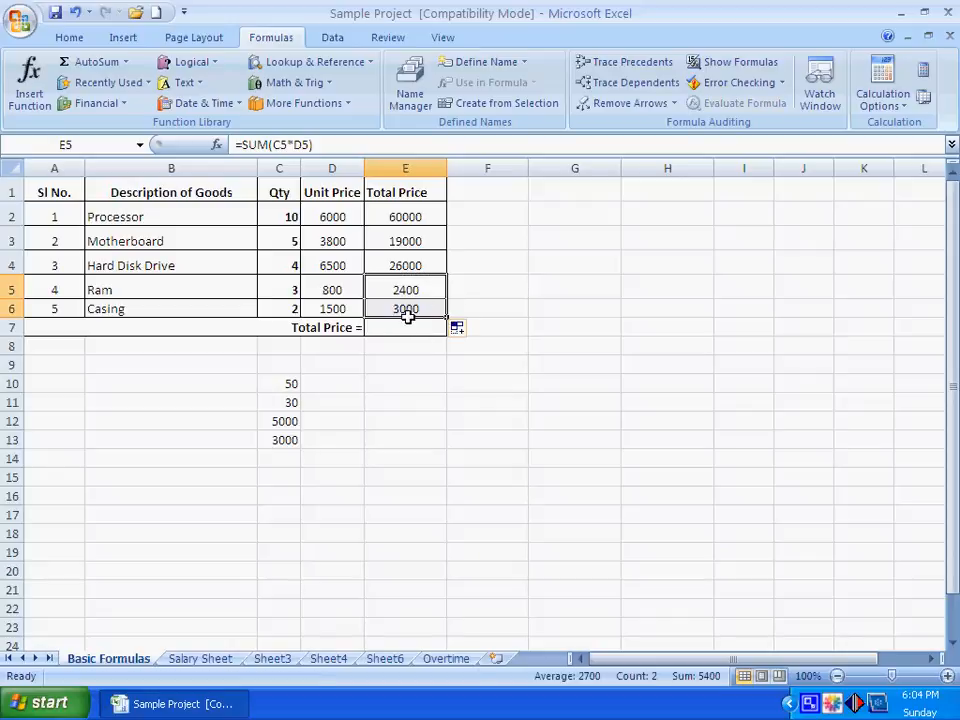
{"action": "left_click", "coordinate": [407, 311]}
{"action": "left_click", "coordinate": [399, 389]}
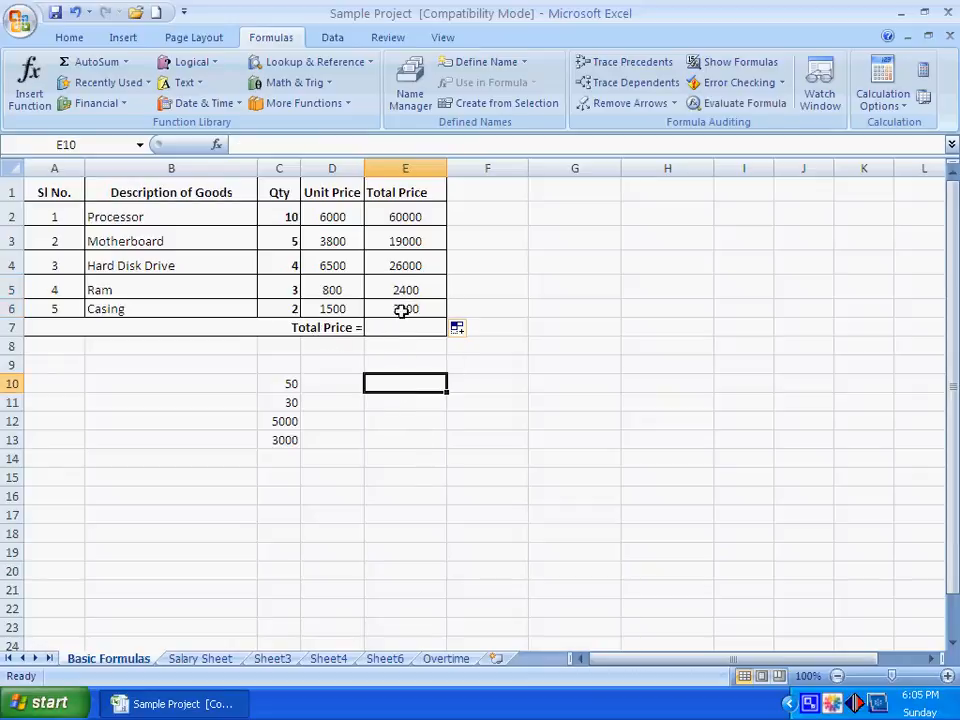
Step: Try the SUM function over E2:E6 in the overall Total Price cell E7, and clear the cell
{"action": "left_click", "coordinate": [412, 216]}
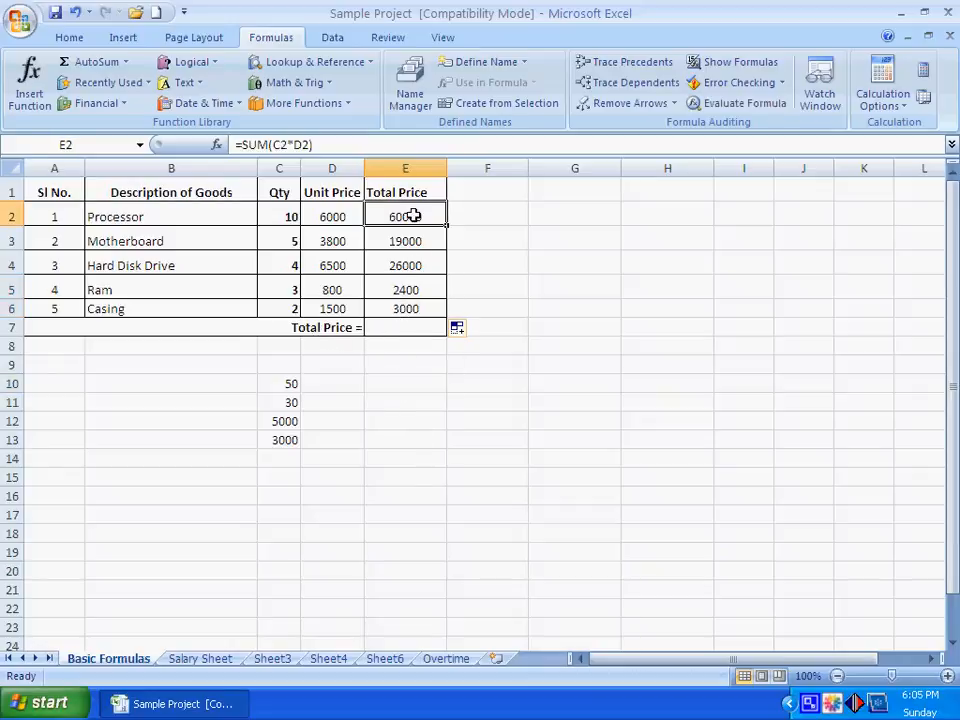
{"action": "left_click", "coordinate": [412, 309]}
{"action": "left_click", "coordinate": [398, 326]}
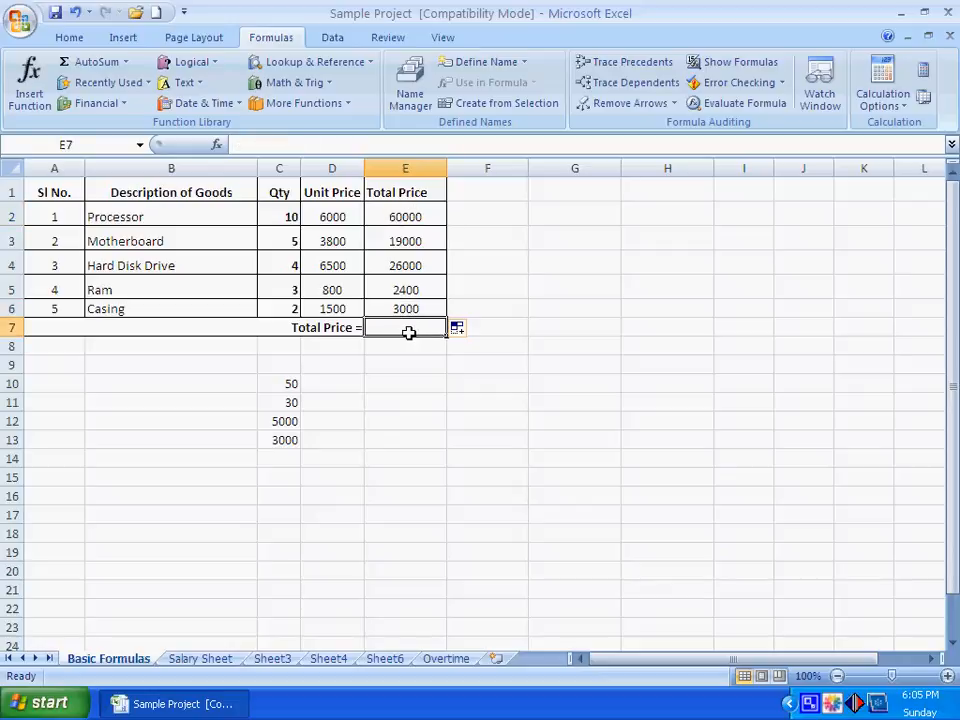
{"action": "left_click", "coordinate": [294, 82]}
{"action": "scroll", "coordinate": [334, 396], "scroll_direction": "down", "scroll_amount": 10}
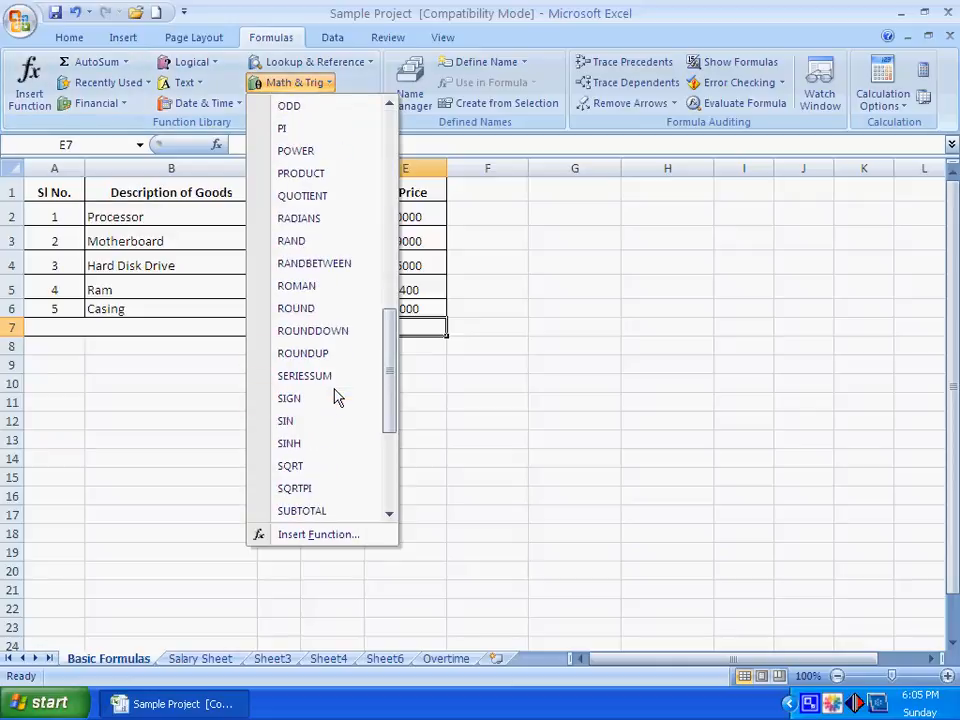
{"action": "scroll", "coordinate": [336, 398], "scroll_direction": "down", "scroll_amount": 2}
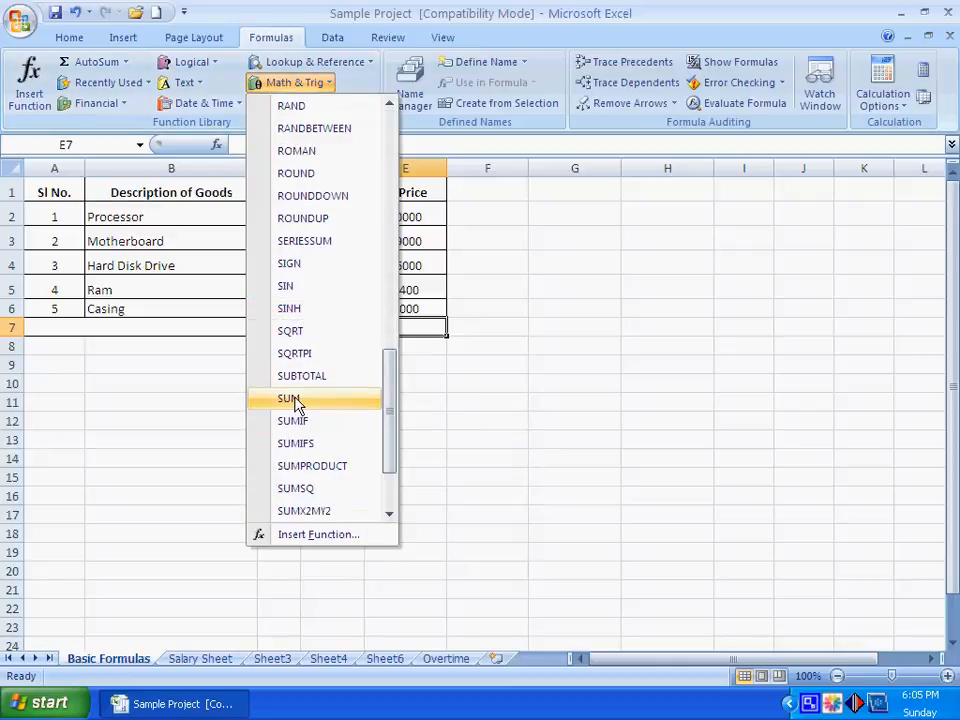
{"action": "left_click", "coordinate": [296, 400]}
{"action": "left_click_drag", "start_coordinate": [544, 280], "coordinate": [665, 293]}
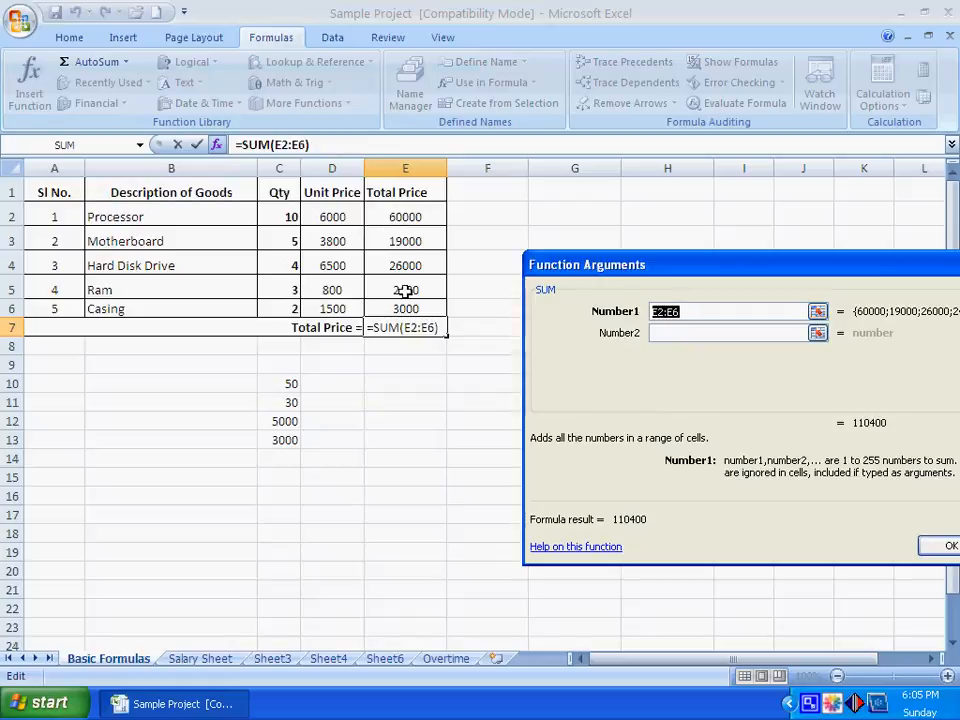
{"action": "left_click", "coordinate": [665, 311]}
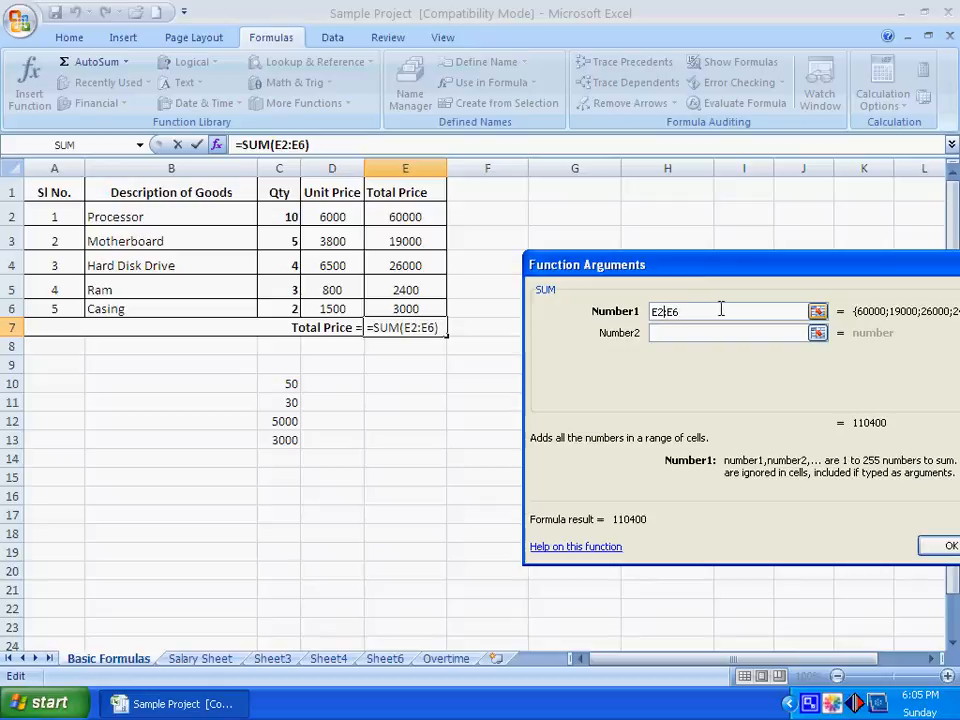
{"action": "double_click", "coordinate": [662, 313]}
{"action": "left_click", "coordinate": [679, 313]}
{"action": "left_click_drag", "start_coordinate": [674, 311], "coordinate": [628, 312]}
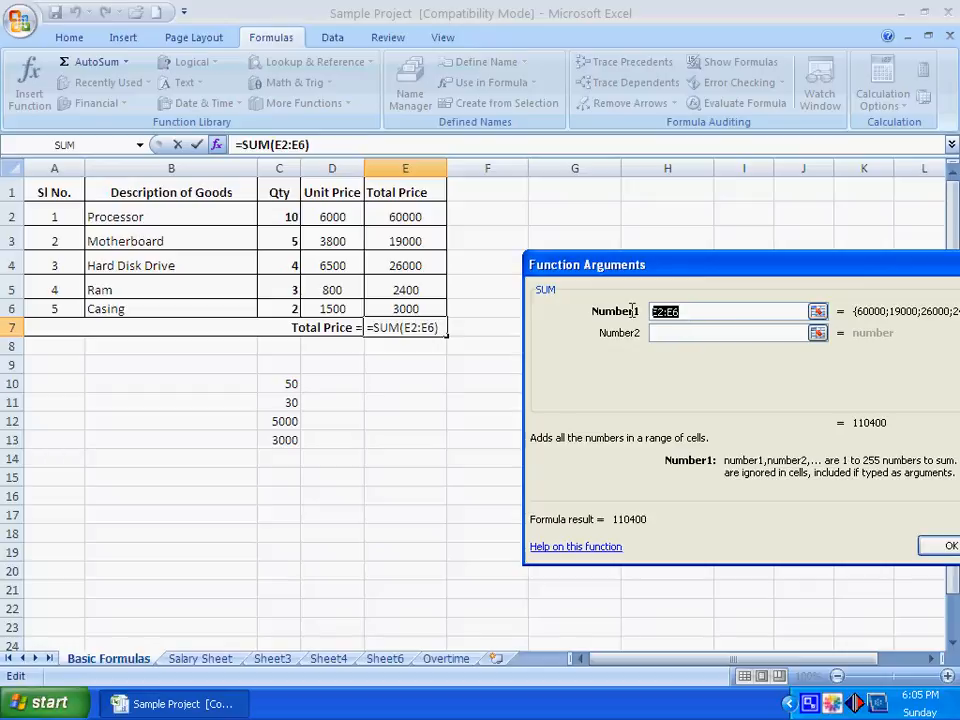
{"action": "left_click", "coordinate": [935, 545]}
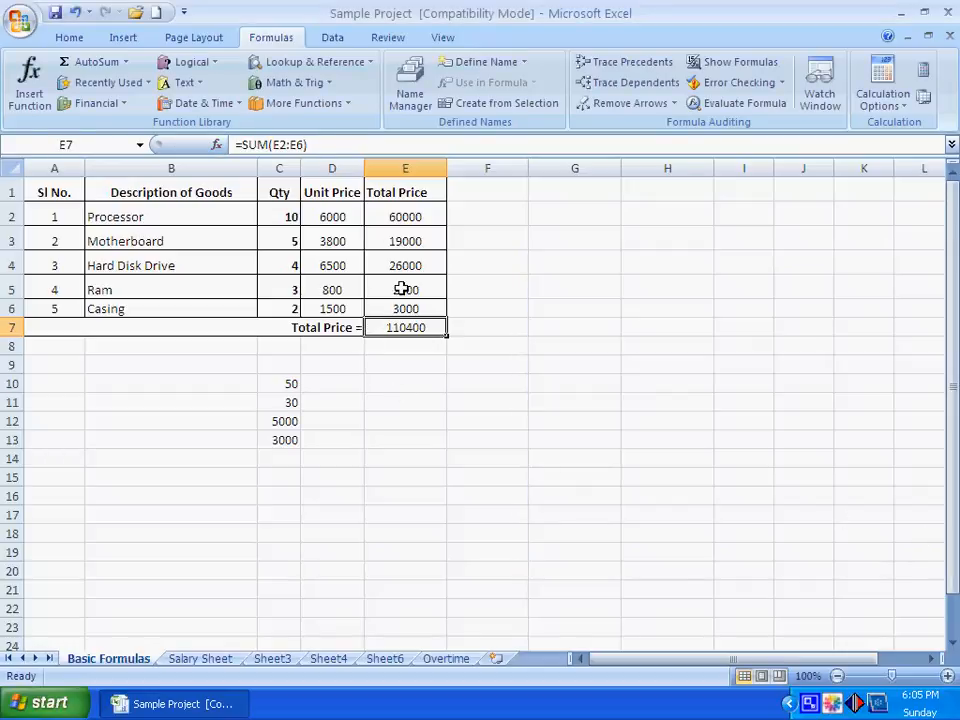
{"action": "key", "text": "Delete"}
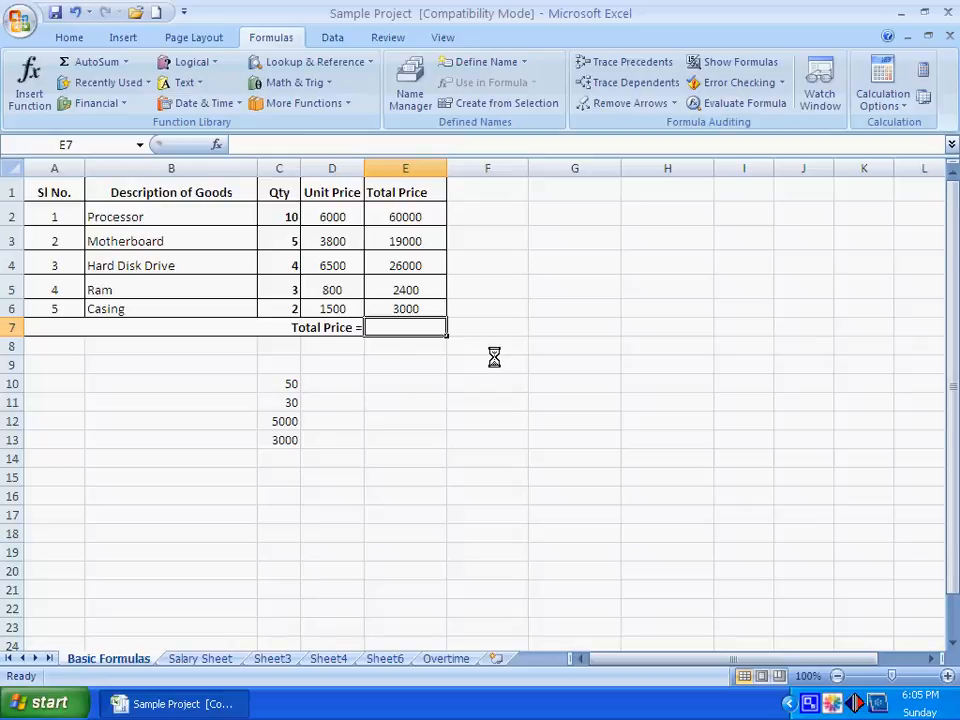
Step: Enter the formula =SUM(E2:E6) in the overall Total Price cell E7
{"action": "type", "text": "="}
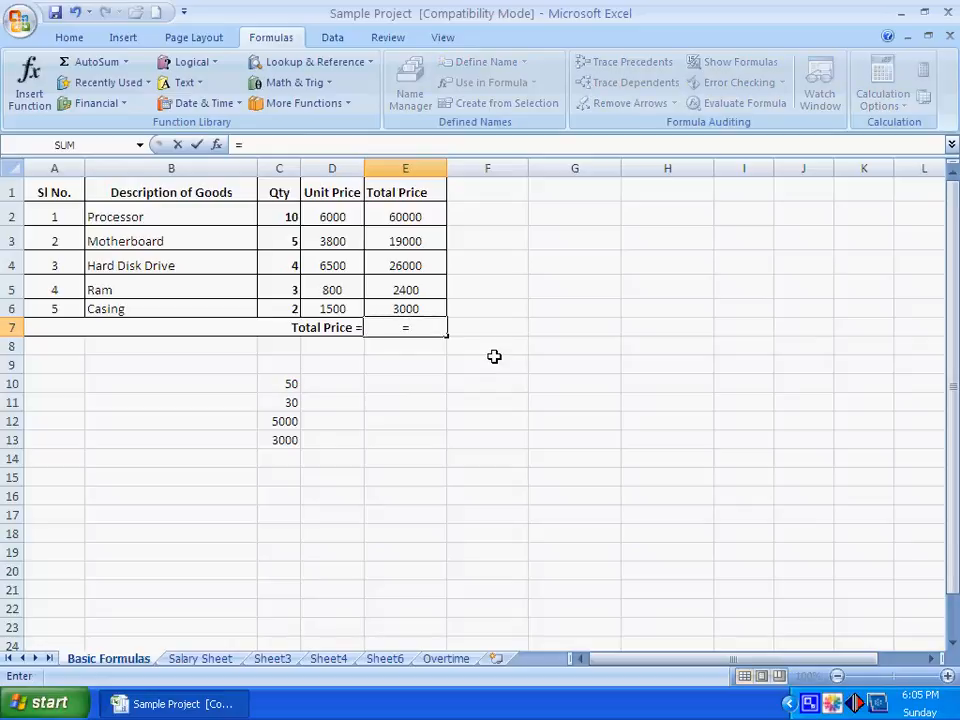
{"action": "type", "text": "SUM("}
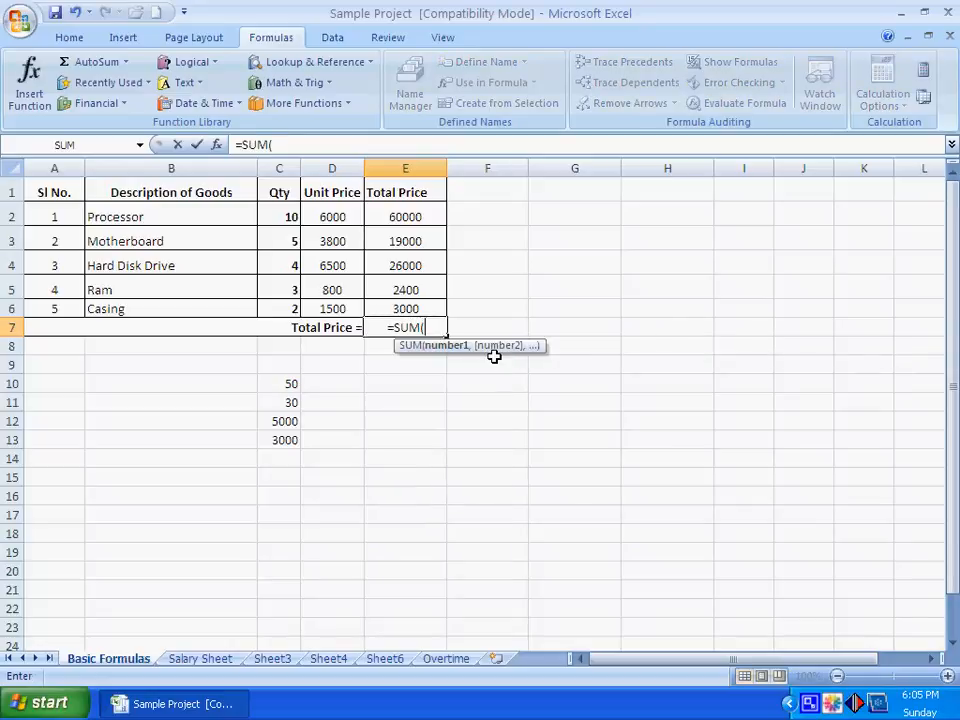
{"action": "left_click", "coordinate": [413, 216]}
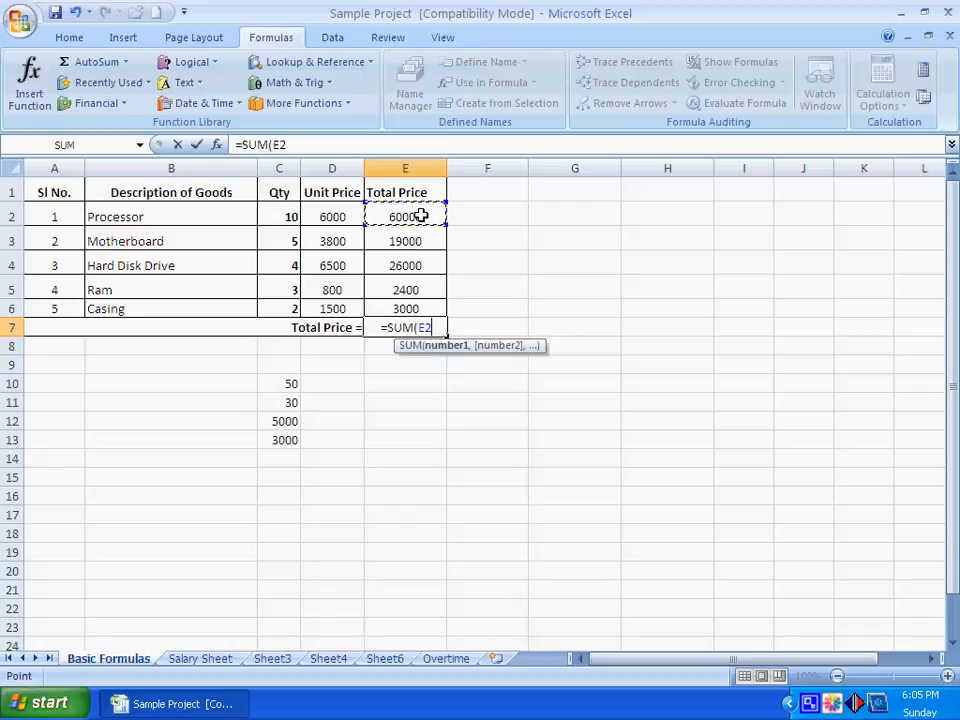
{"action": "key", "text": "F8"}
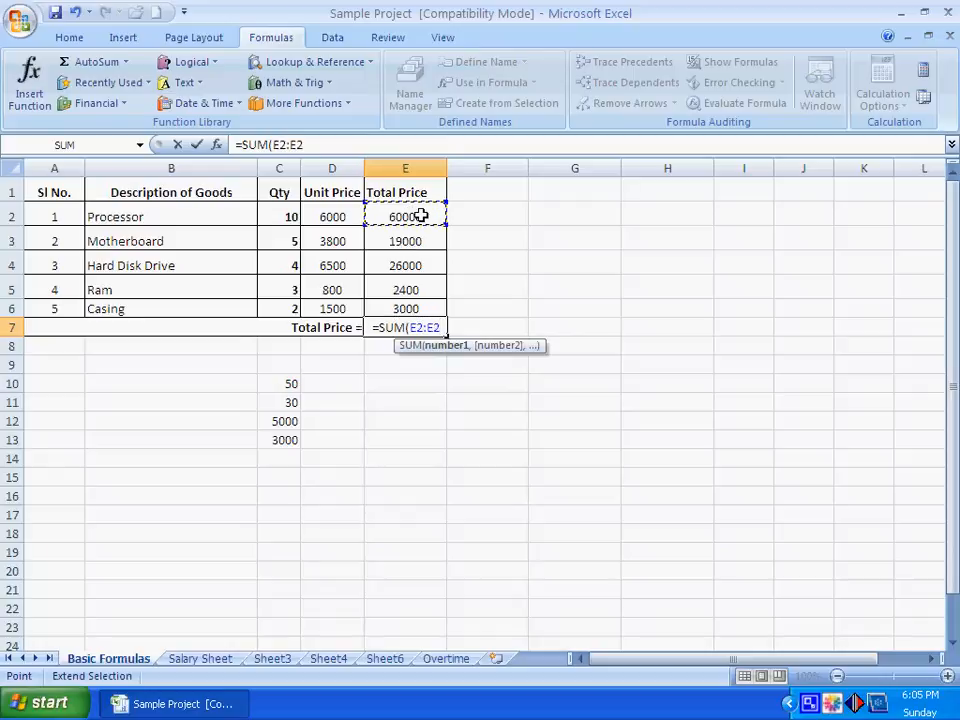
{"action": "key", "text": "BackSpace"}
{"action": "key", "text": "BackSpace"}
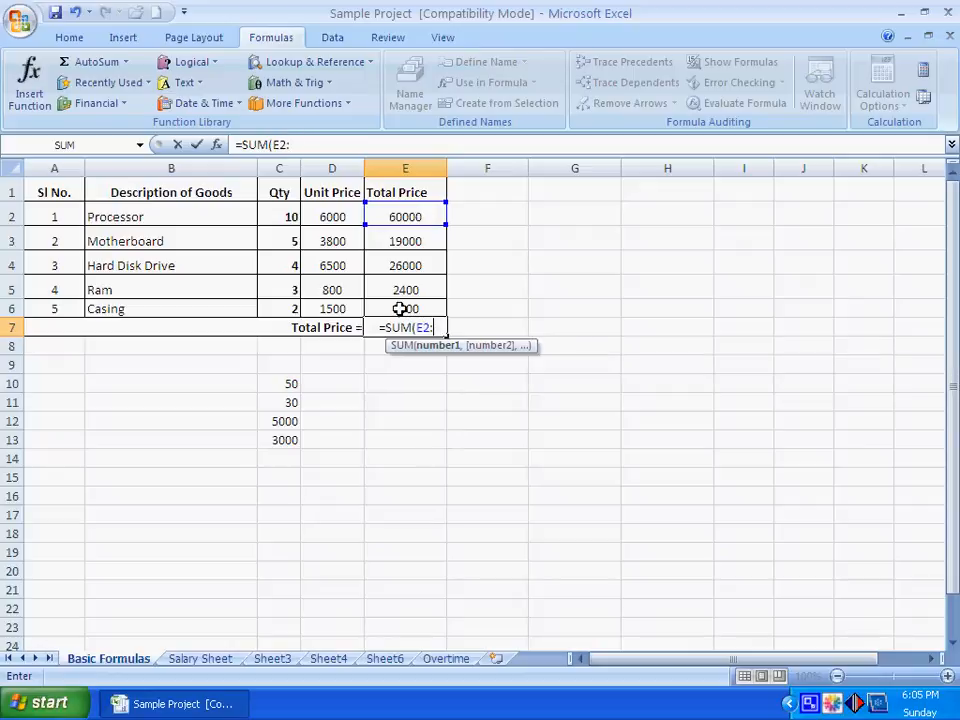
{"action": "type", "text": "4"}
{"action": "key", "text": "BackSpace"}
{"action": "type", "text": "E6"}
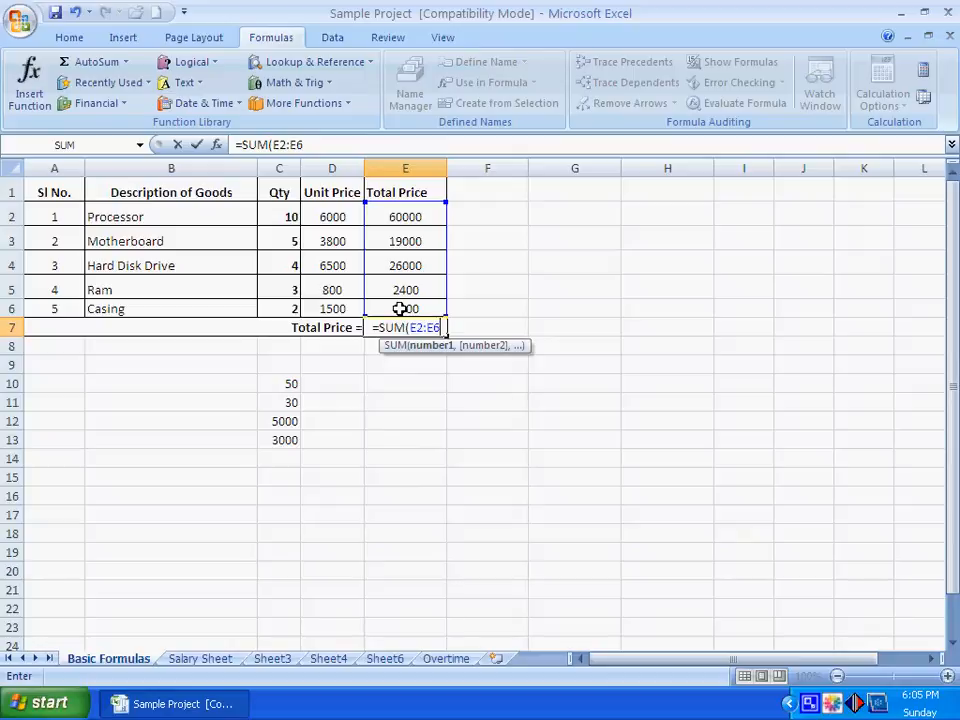
{"action": "key", "text": "Return"}
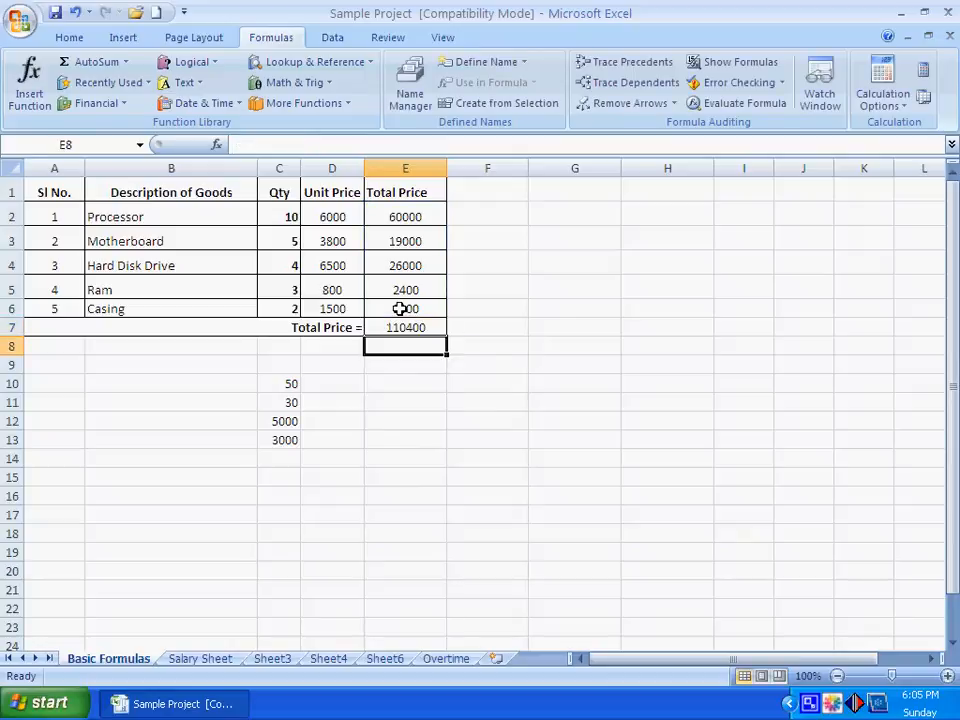
Step: Clear E7 and rebuild its total as =SUM(E2:E6), picking the item price range directly in the sheet
{"action": "left_click", "coordinate": [398, 325]}
{"action": "key", "text": "Delete"}
{"action": "type", "text": "=SM"}
{"action": "key", "text": "BackSpace"}
{"action": "type", "text": "U"}
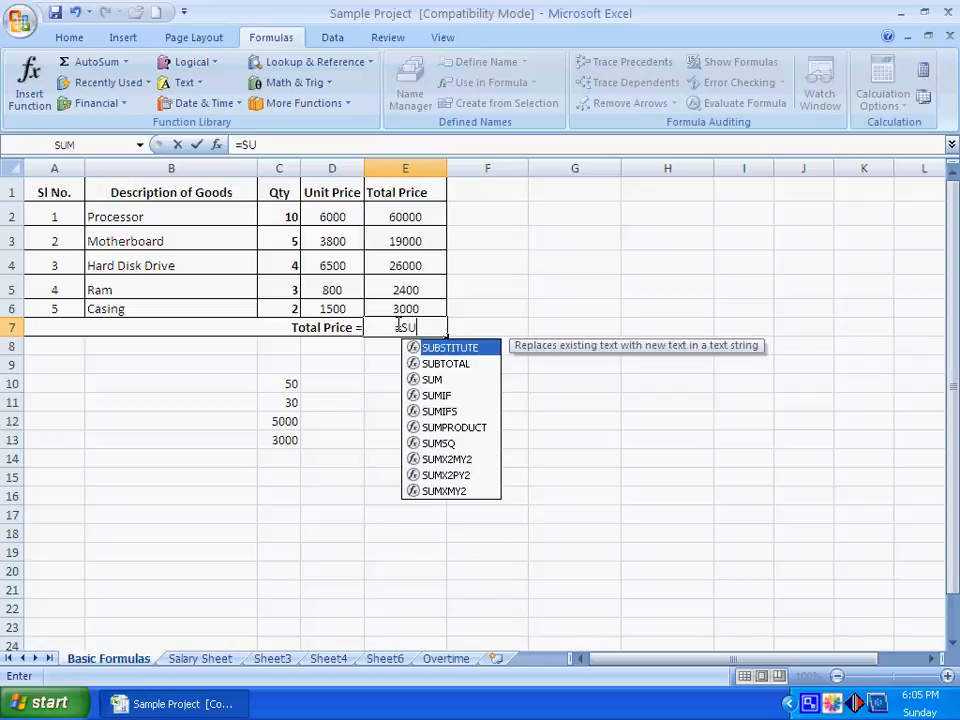
{"action": "type", "text": "M("}
{"action": "key", "text": "Up"}
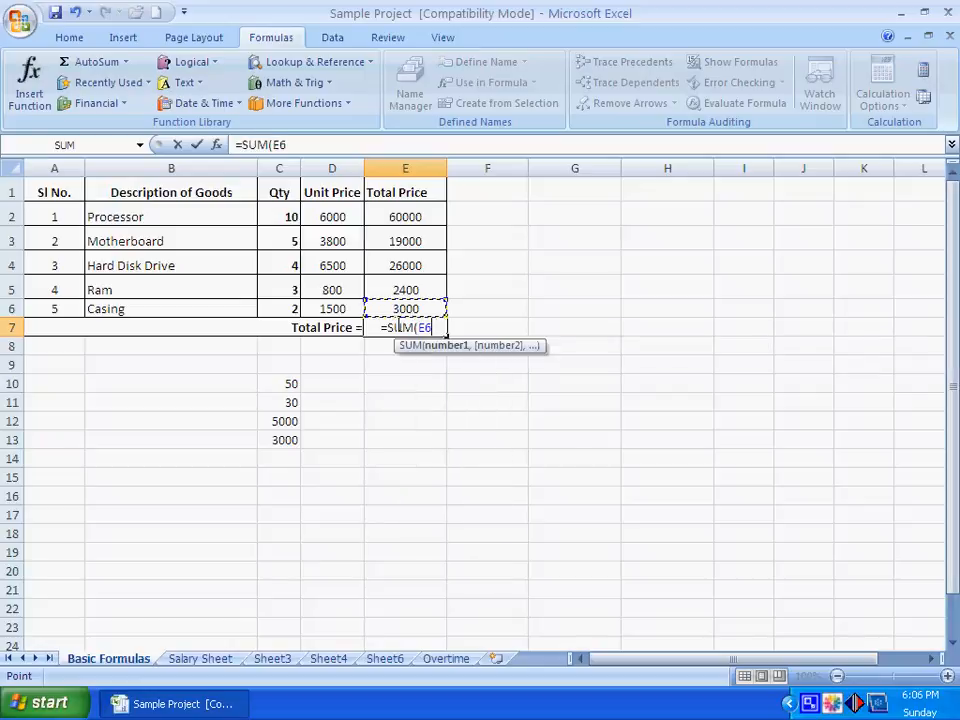
{"action": "left_click", "coordinate": [415, 212]}
{"action": "left_click_drag", "start_coordinate": [415, 212], "coordinate": [418, 305]}
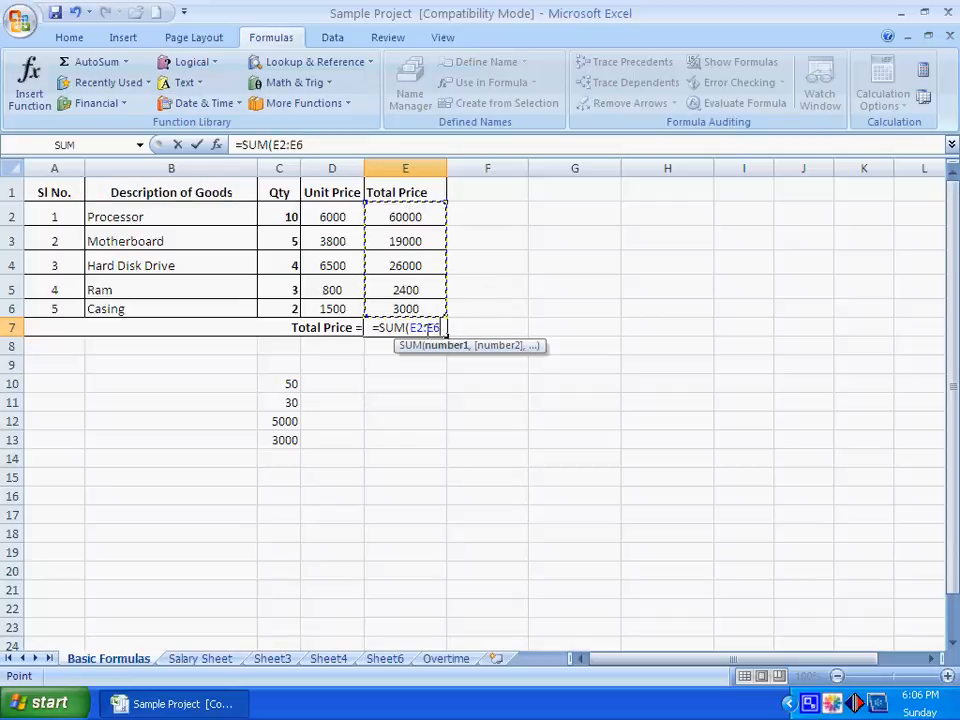
{"action": "type", "text": ")"}
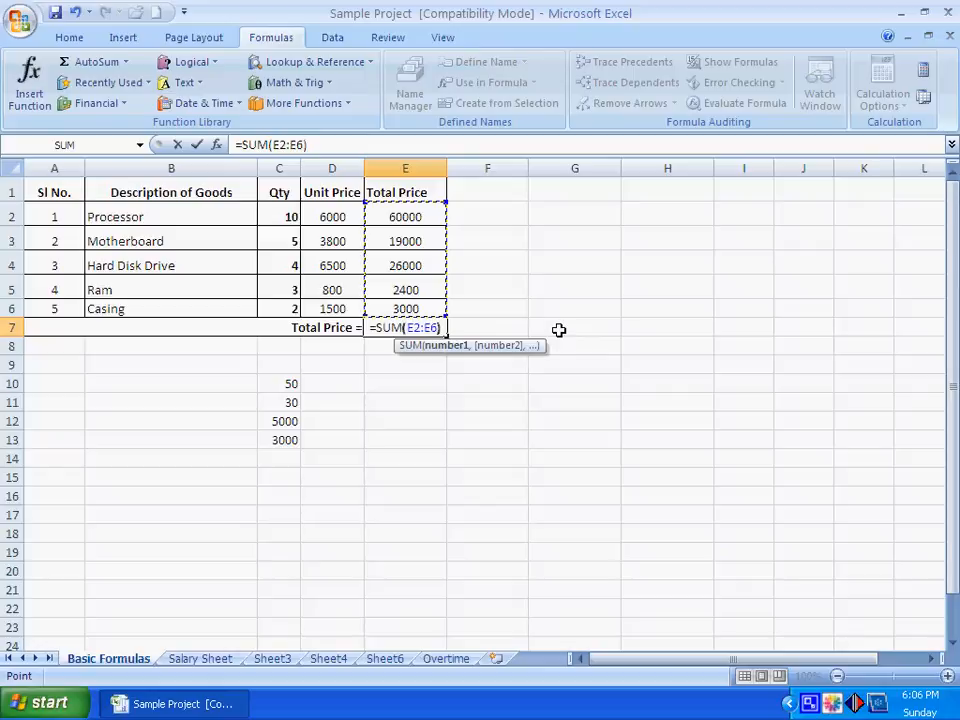
{"action": "key", "text": "Return"}
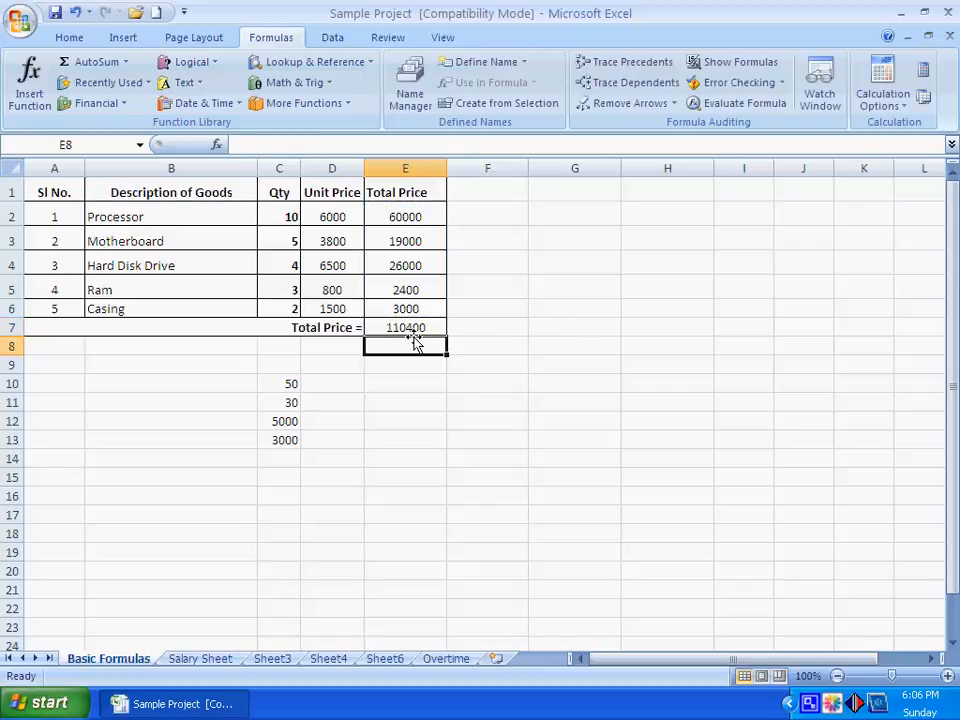
Step: Look at the arguments of the lookup function CHOOSE for cell F8 without inserting it
{"action": "left_click", "coordinate": [506, 346]}
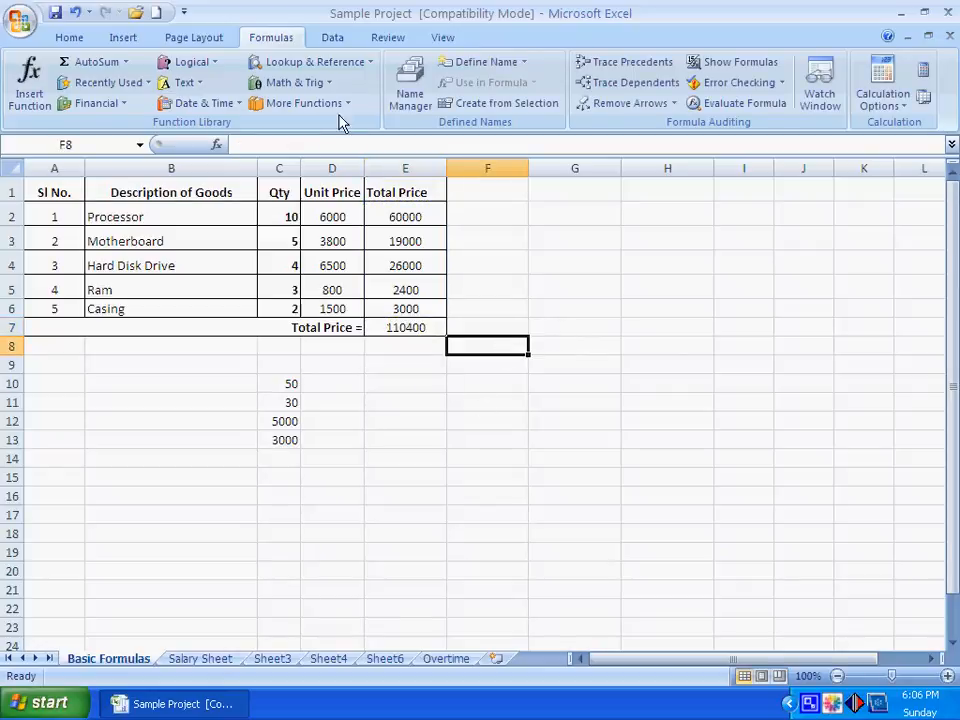
{"action": "left_click", "coordinate": [315, 61]}
{"action": "left_click", "coordinate": [310, 131]}
{"action": "left_click_drag", "start_coordinate": [572, 274], "coordinate": [425, 218]}
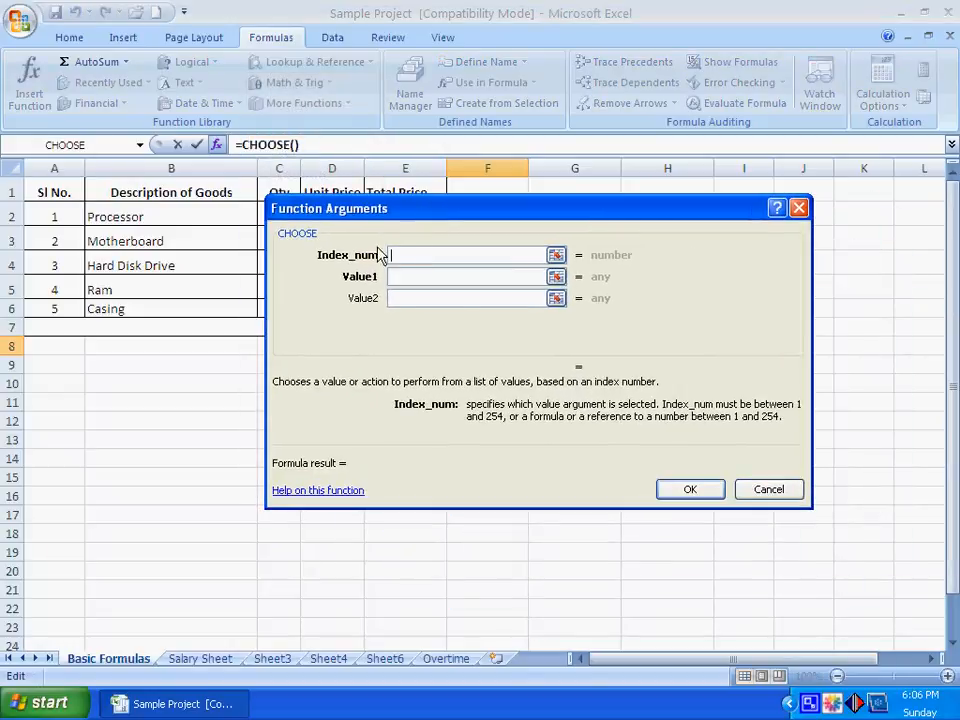
{"action": "left_click_drag", "start_coordinate": [330, 207], "coordinate": [251, 244]}
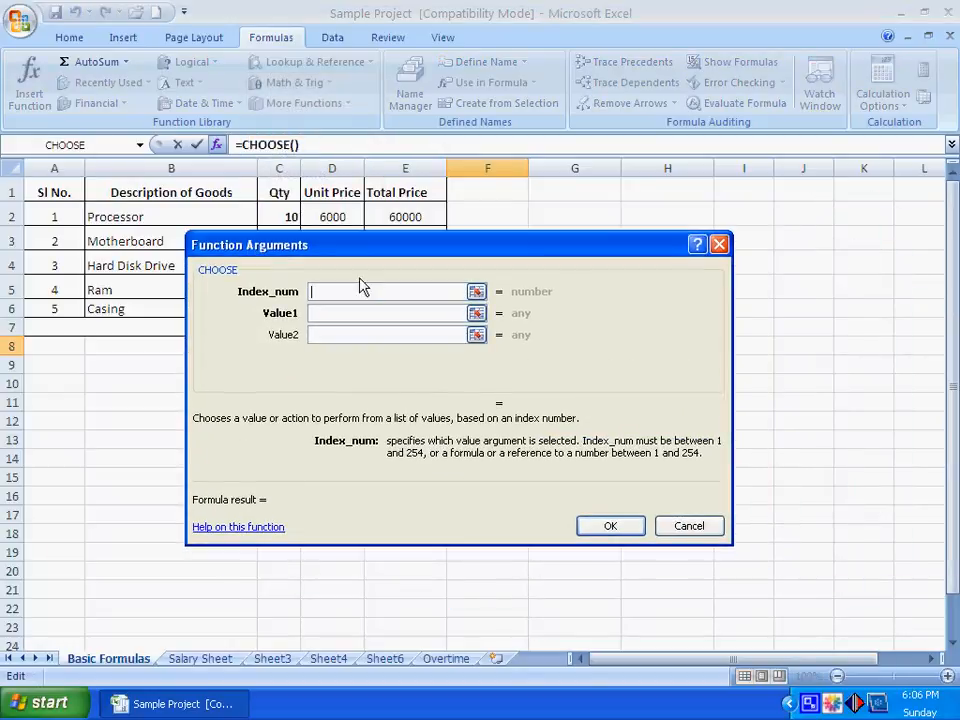
{"action": "left_click", "coordinate": [689, 525]}
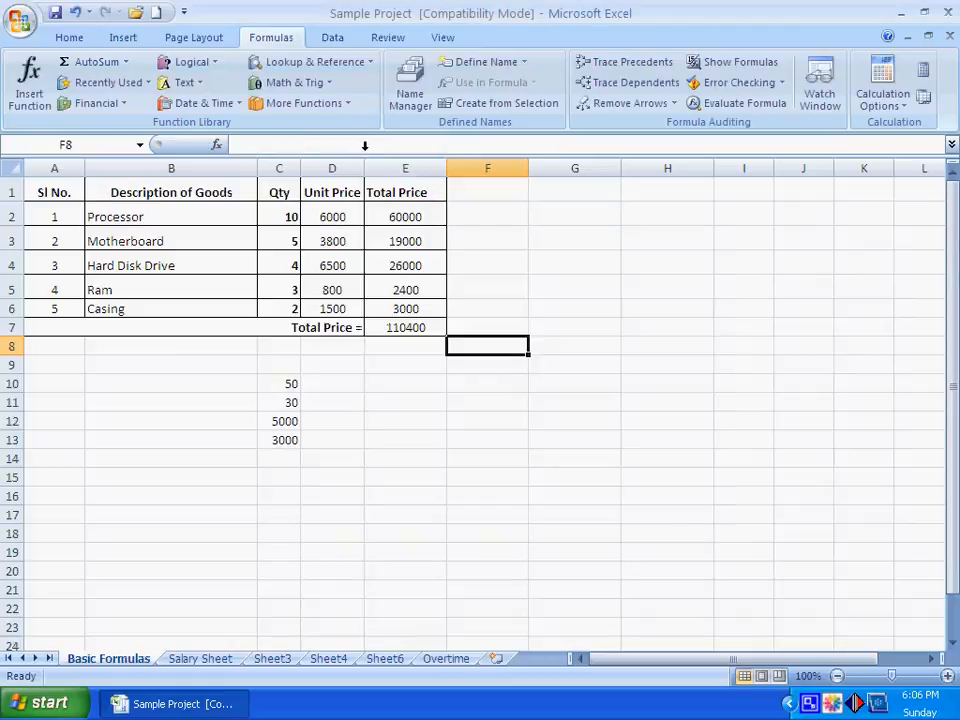
Step: Browse the statistical functions and view one function's arguments for F8 without inserting it
{"action": "left_click", "coordinate": [302, 103]}
{"action": "mouse_move", "coordinate": [310, 126]}
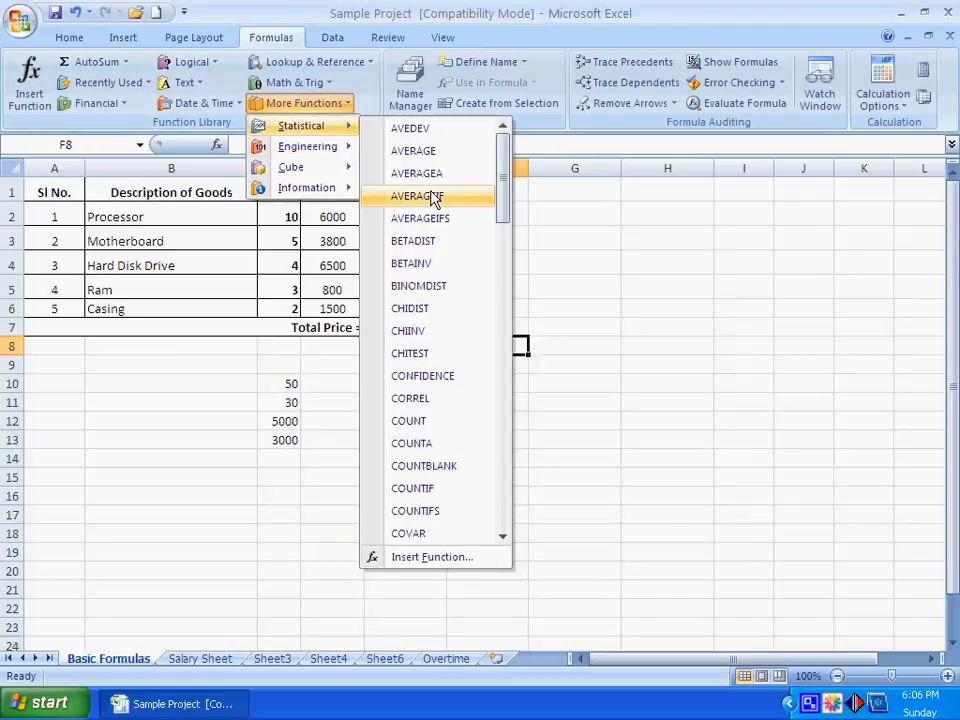
{"action": "left_click", "coordinate": [422, 343]}
{"action": "left_click_drag", "start_coordinate": [471, 274], "coordinate": [666, 252]}
{"action": "left_click", "coordinate": [885, 467]}
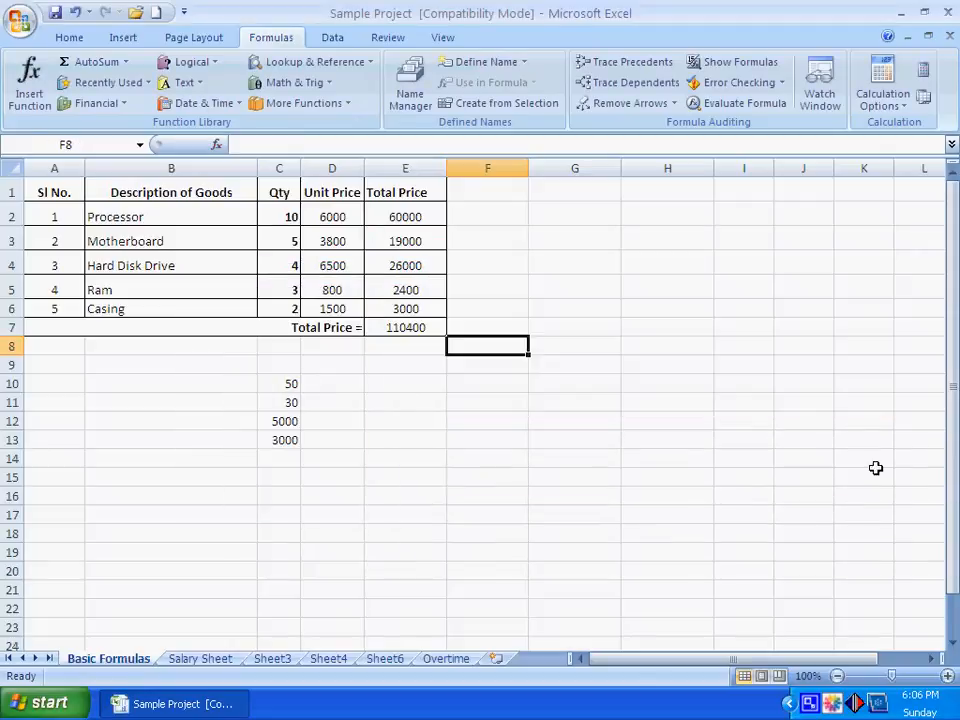
Step: Look at the arguments of the cube function CUBEKPIMEMBER for F8 without inserting it
{"action": "left_click", "coordinate": [302, 103]}
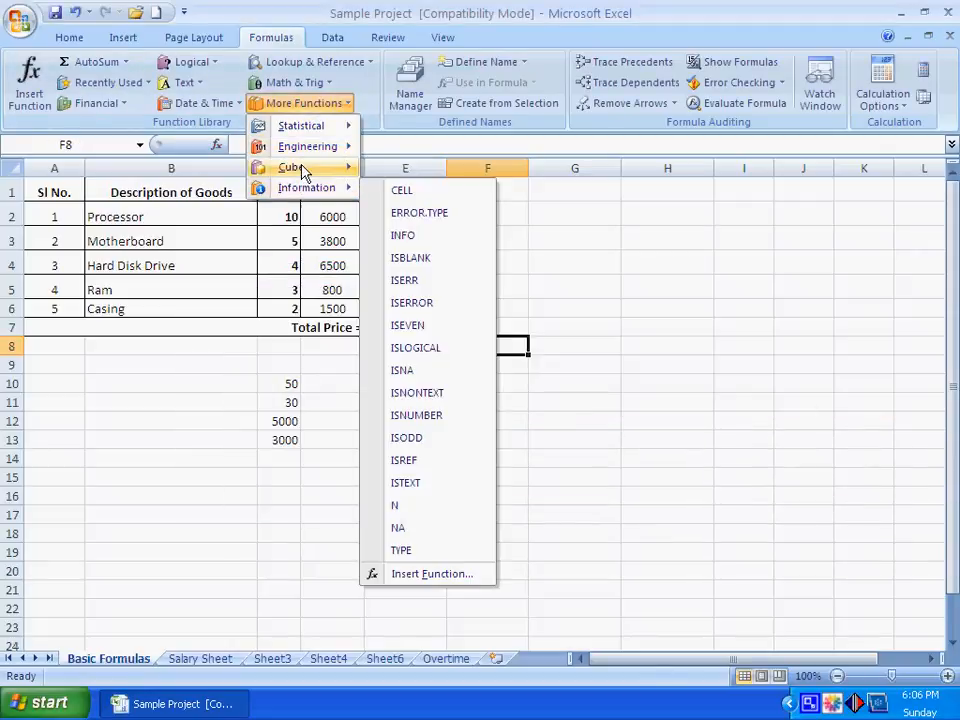
{"action": "mouse_move", "coordinate": [300, 167]}
{"action": "left_click", "coordinate": [440, 170]}
{"action": "left_click_drag", "start_coordinate": [555, 230], "coordinate": [634, 227]}
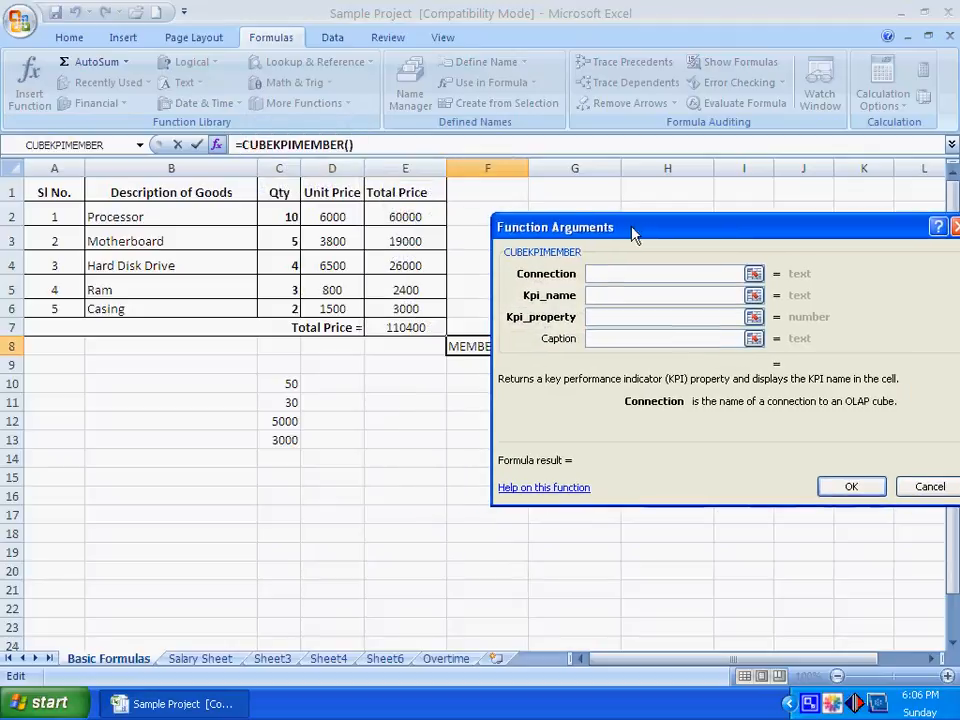
{"action": "left_click", "coordinate": [928, 486]}
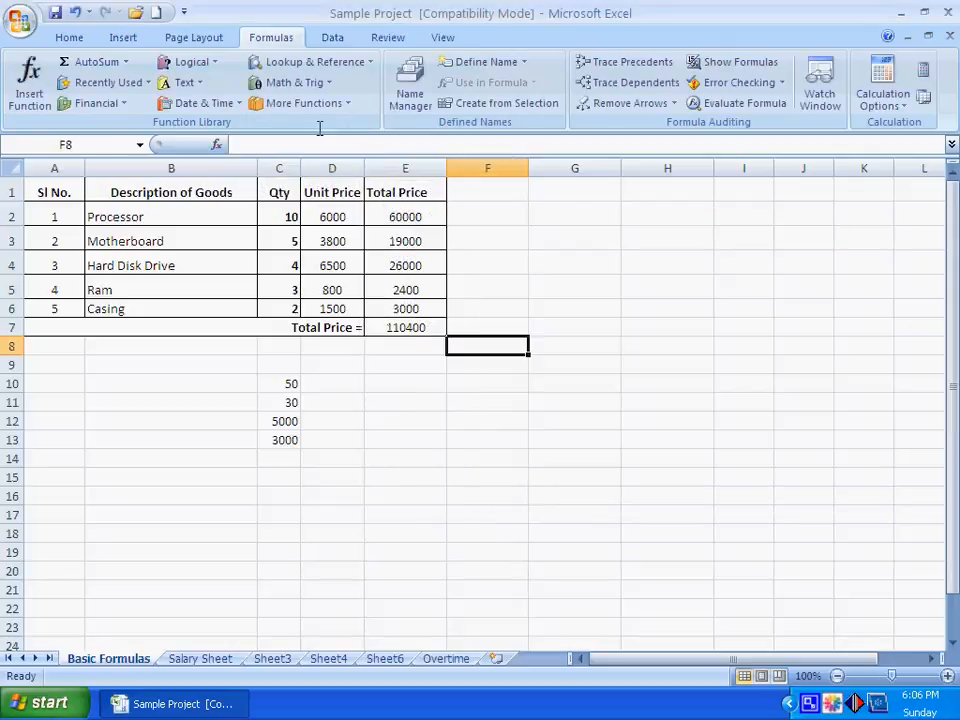
Step: Insert the TODAY function into cell G10 from the date and time functions
{"action": "left_click", "coordinate": [232, 104]}
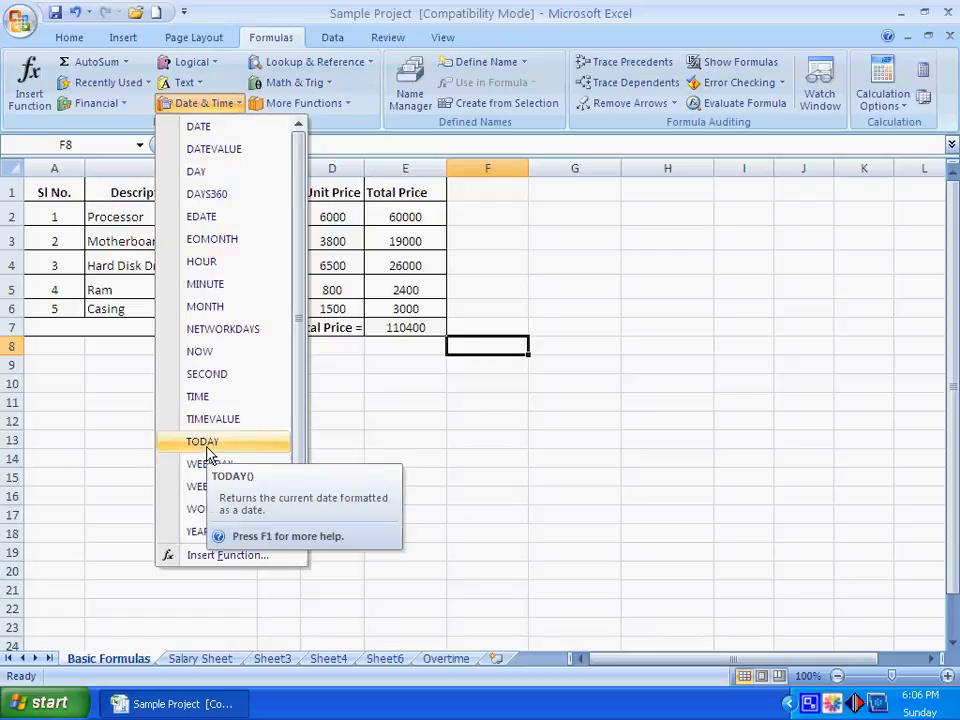
{"action": "scroll", "coordinate": [300, 443], "scroll_direction": "down", "scroll_amount": 1}
{"action": "left_click", "coordinate": [517, 477]}
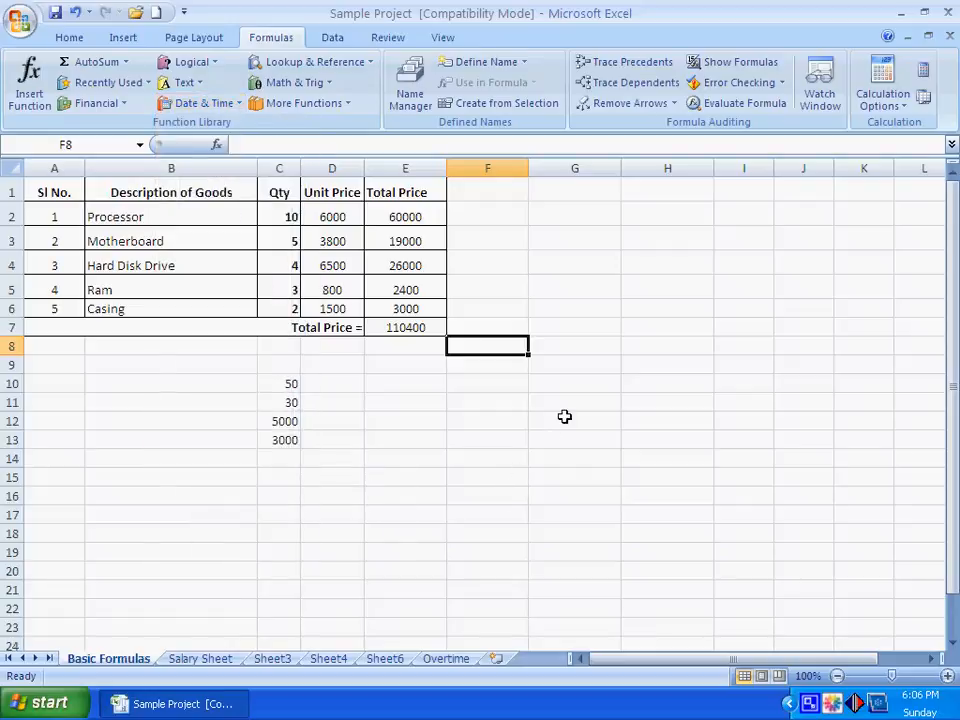
{"action": "left_click", "coordinate": [564, 380]}
{"action": "left_click", "coordinate": [204, 103]}
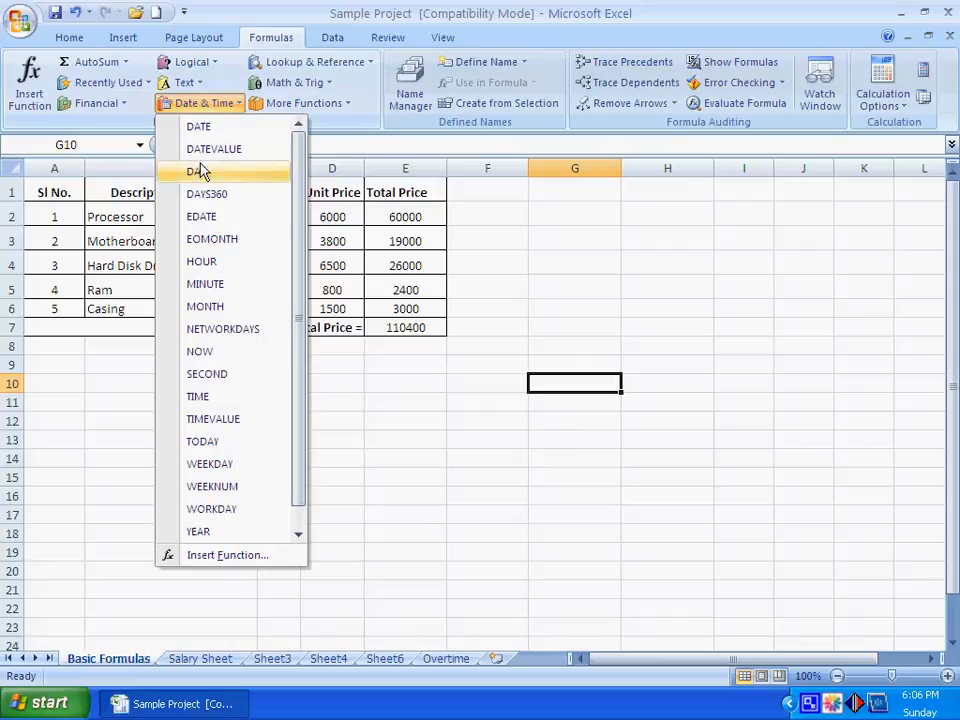
{"action": "left_click", "coordinate": [210, 447]}
{"action": "left_click", "coordinate": [763, 419]}
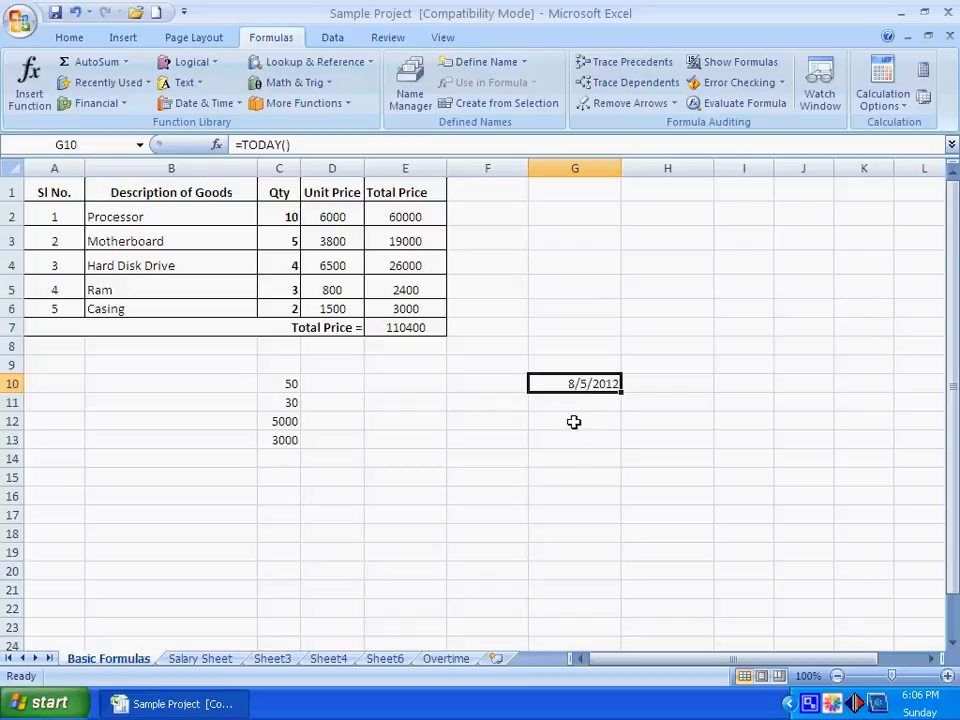
Step: Enter the formula =TODAY() manually in cell G12
{"action": "left_click", "coordinate": [574, 421]}
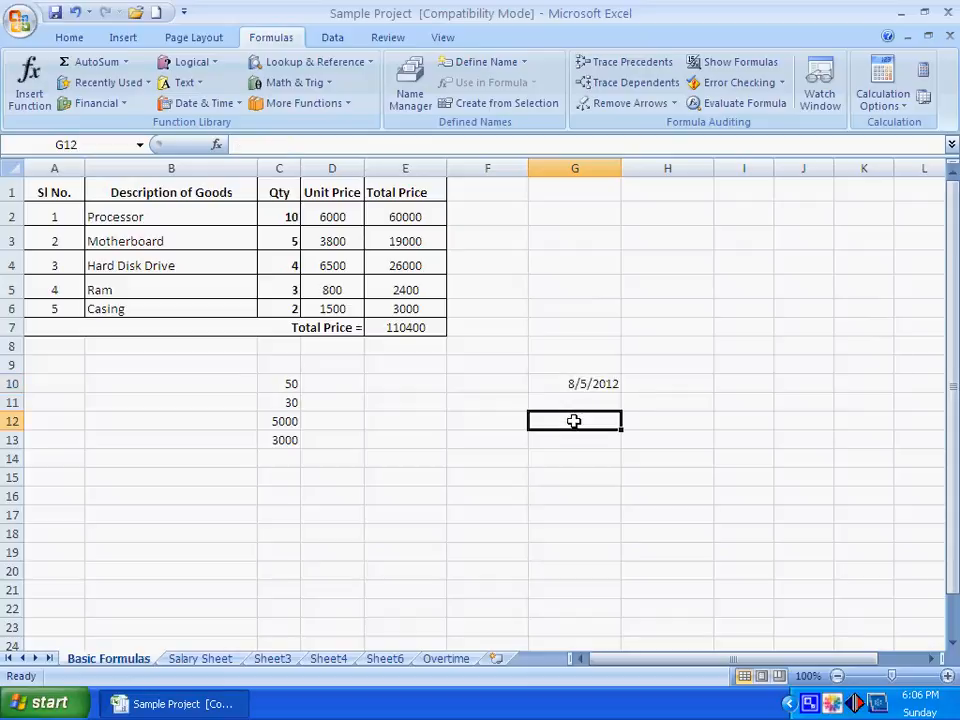
{"action": "type", "text": "=TODAY("}
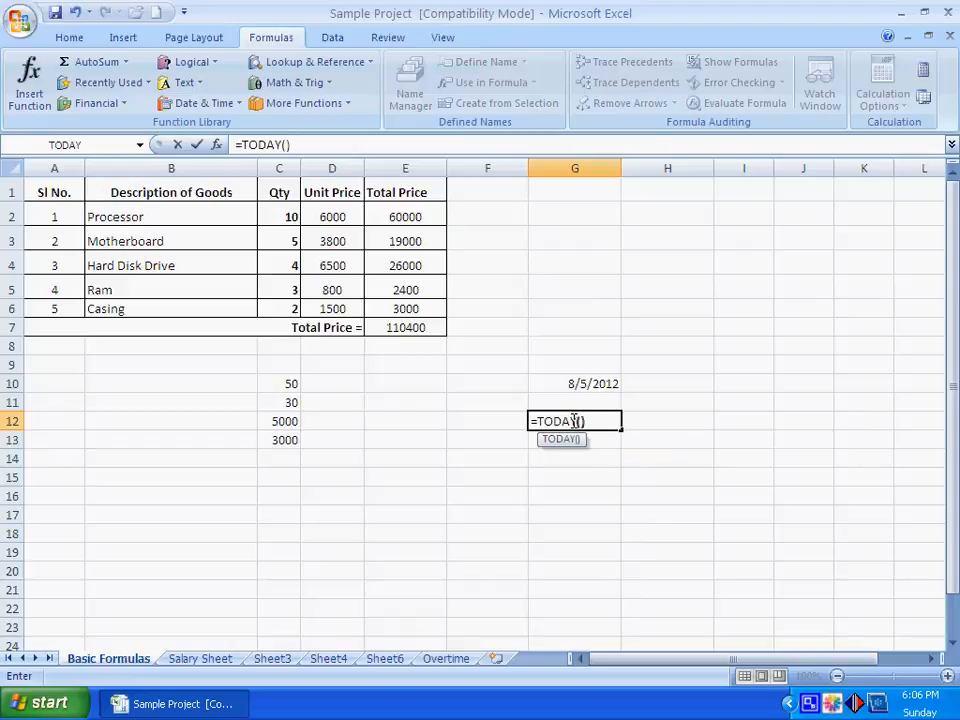
{"action": "key", "text": "Return"}
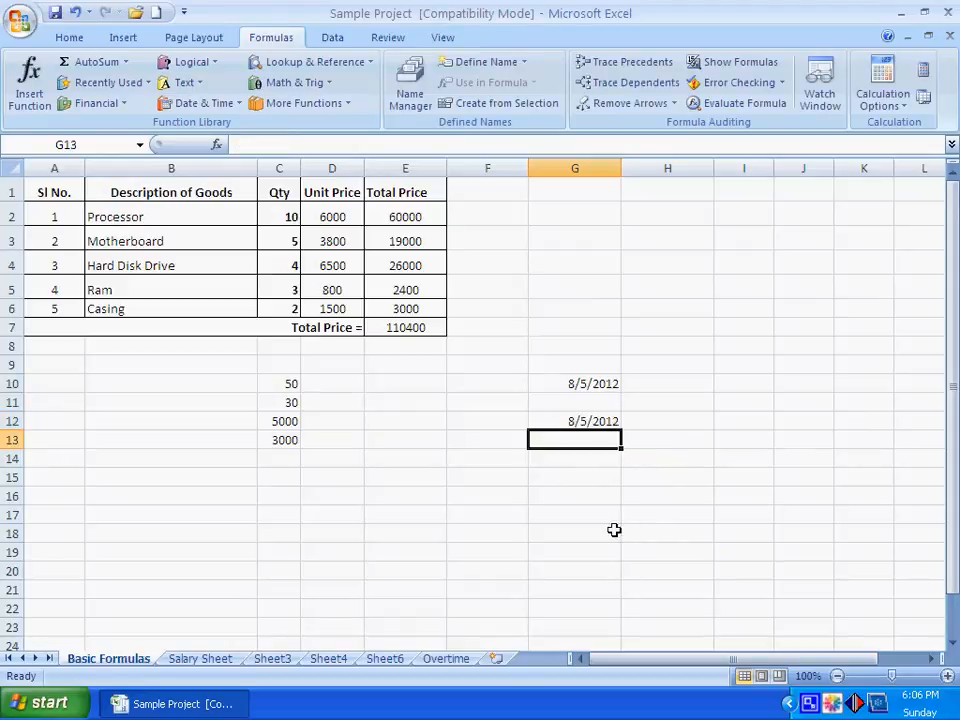
Step: Enter the formula =TIME(2,15,25) in cell G14, giving the hour, minute and second
{"action": "left_click", "coordinate": [575, 461]}
{"action": "type", "text": "=TIME"}
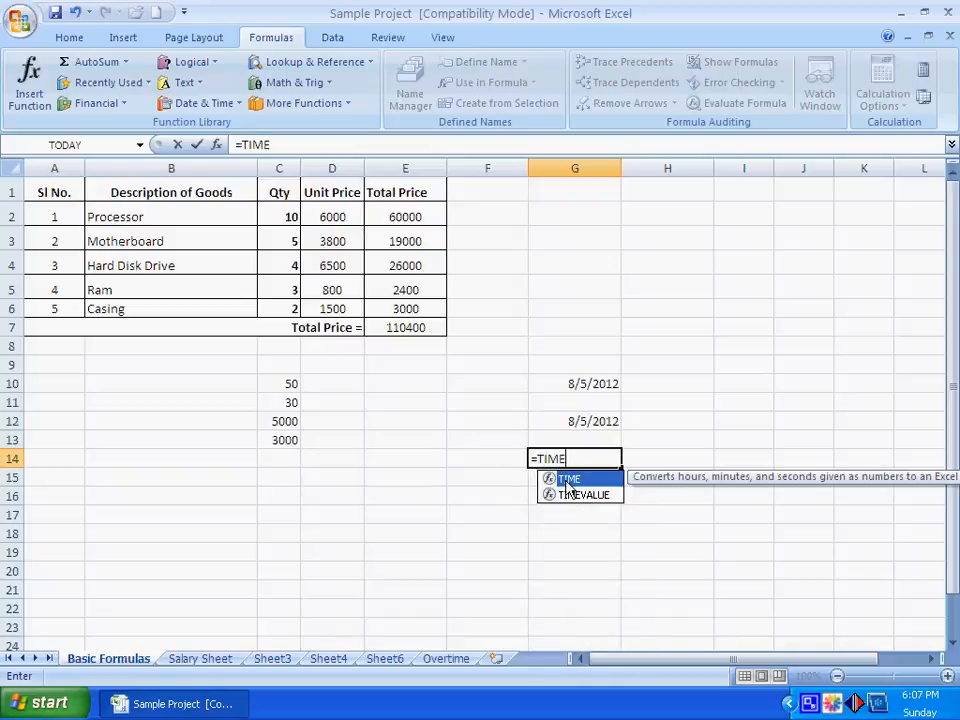
{"action": "double_click", "coordinate": [566, 480]}
{"action": "key", "text": "Return"}
{"action": "key", "text": "Return"}
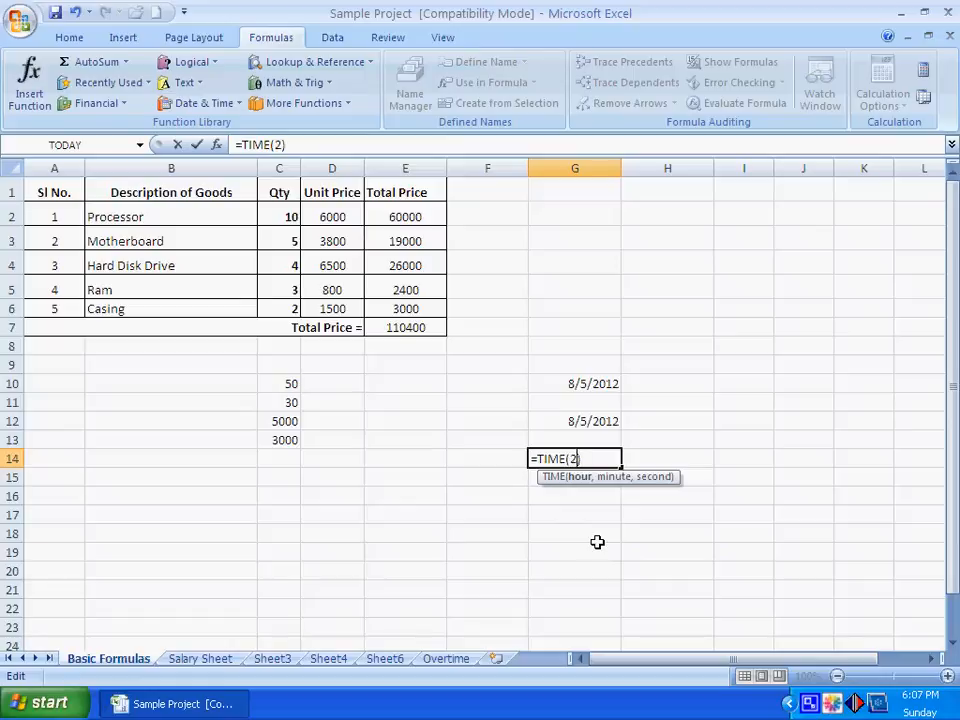
{"action": "type", "text": "2,"}
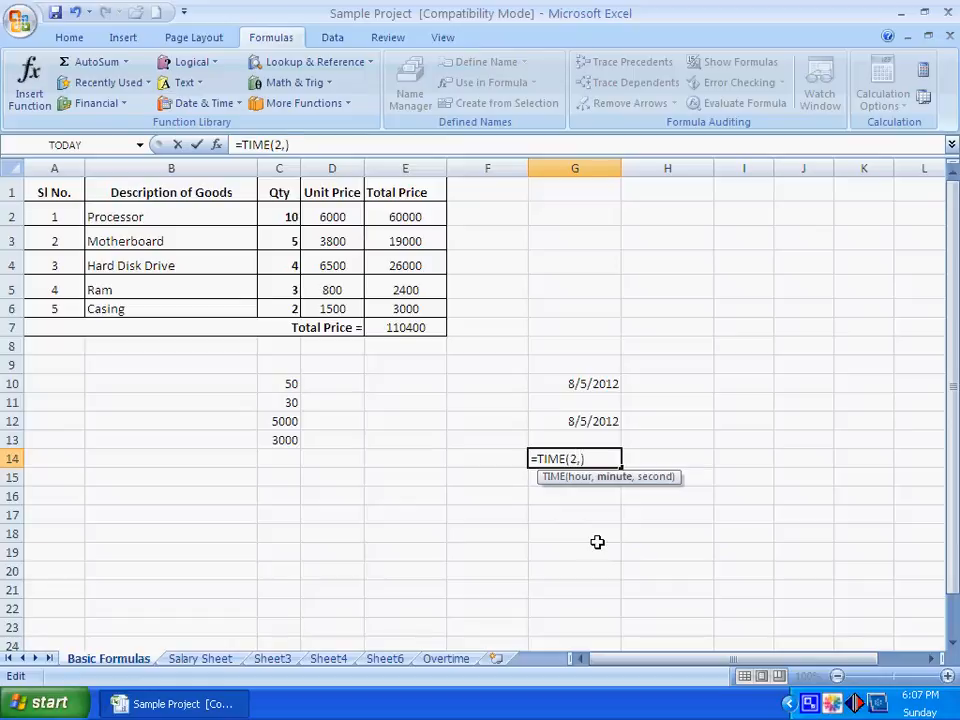
{"action": "type", "text": "15,25"}
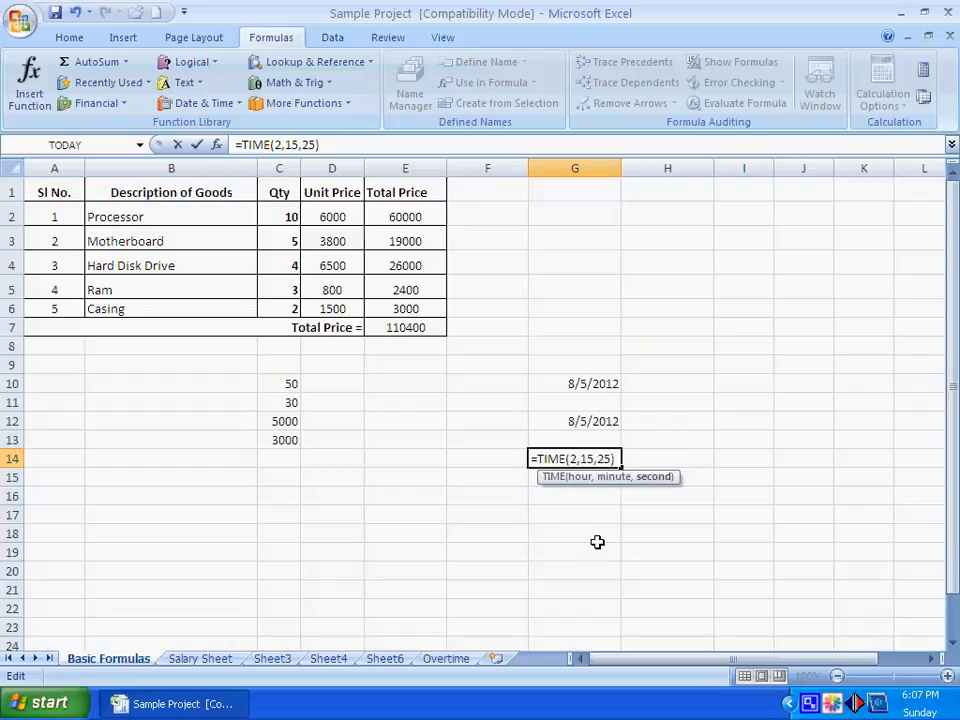
{"action": "key", "text": "Return"}
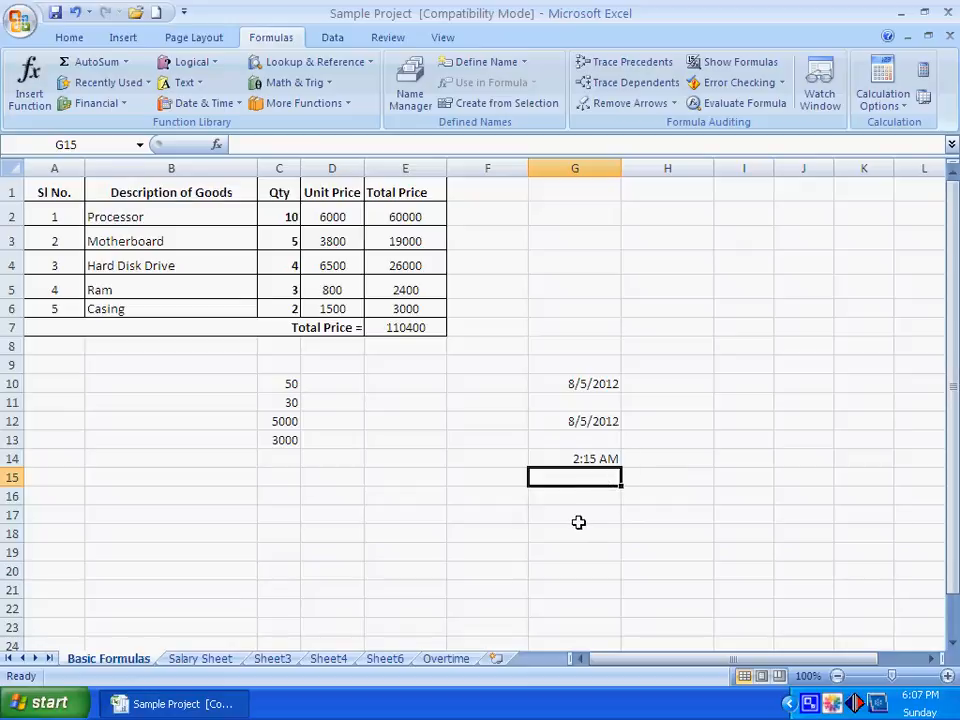
Step: Insert the WEEKDAY function into cell G16 with serial number 2 and return type 2
{"action": "left_click", "coordinate": [584, 499]}
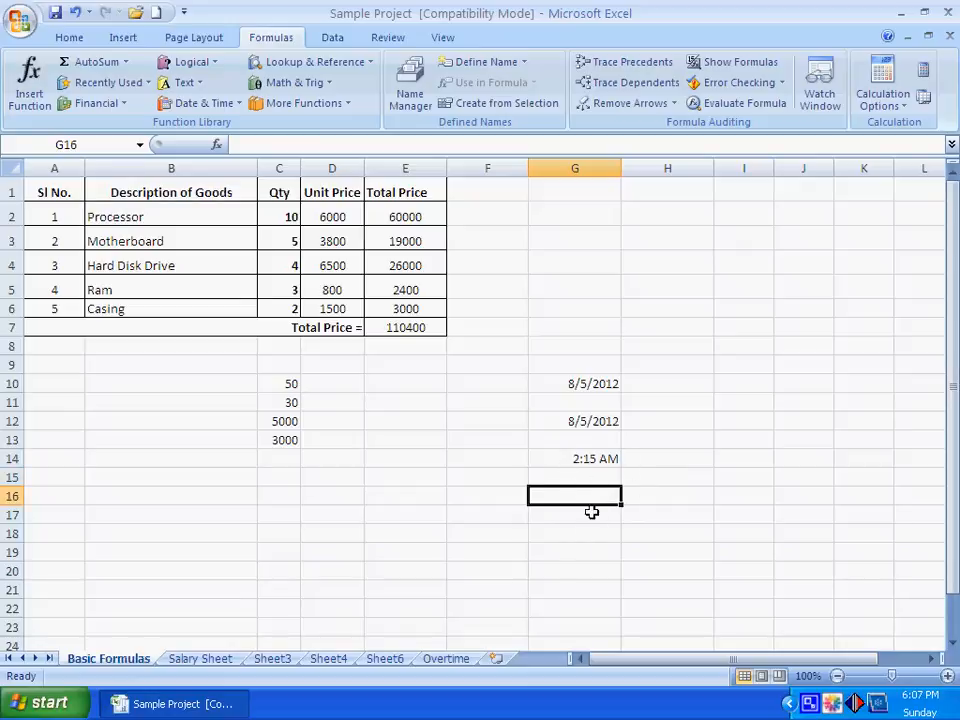
{"action": "left_click", "coordinate": [196, 88]}
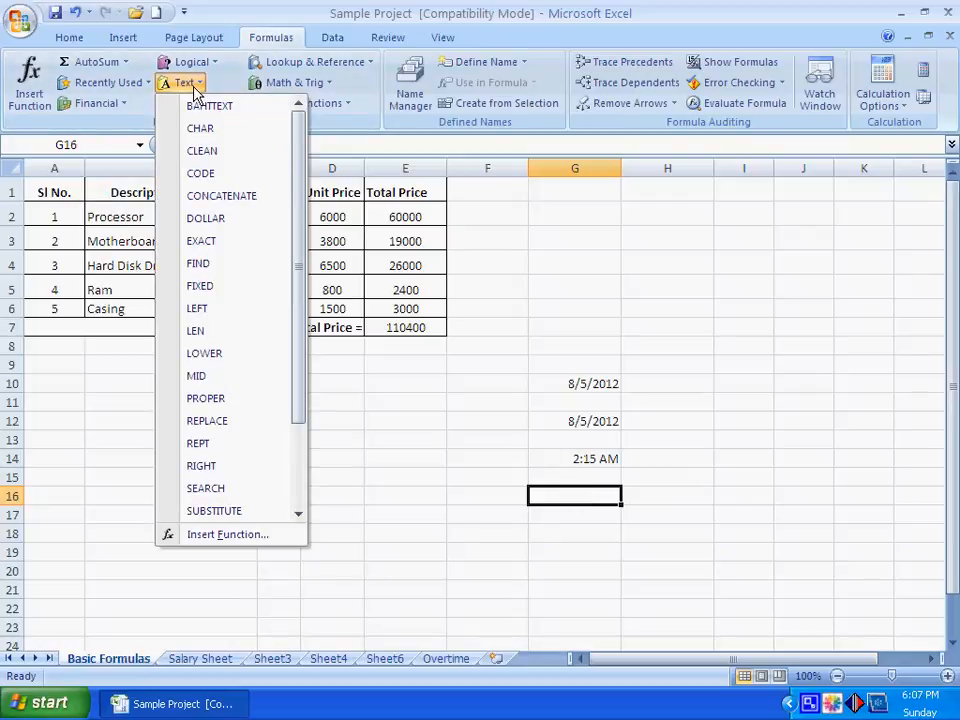
{"action": "left_click", "coordinate": [196, 88]}
{"action": "left_click", "coordinate": [196, 88]}
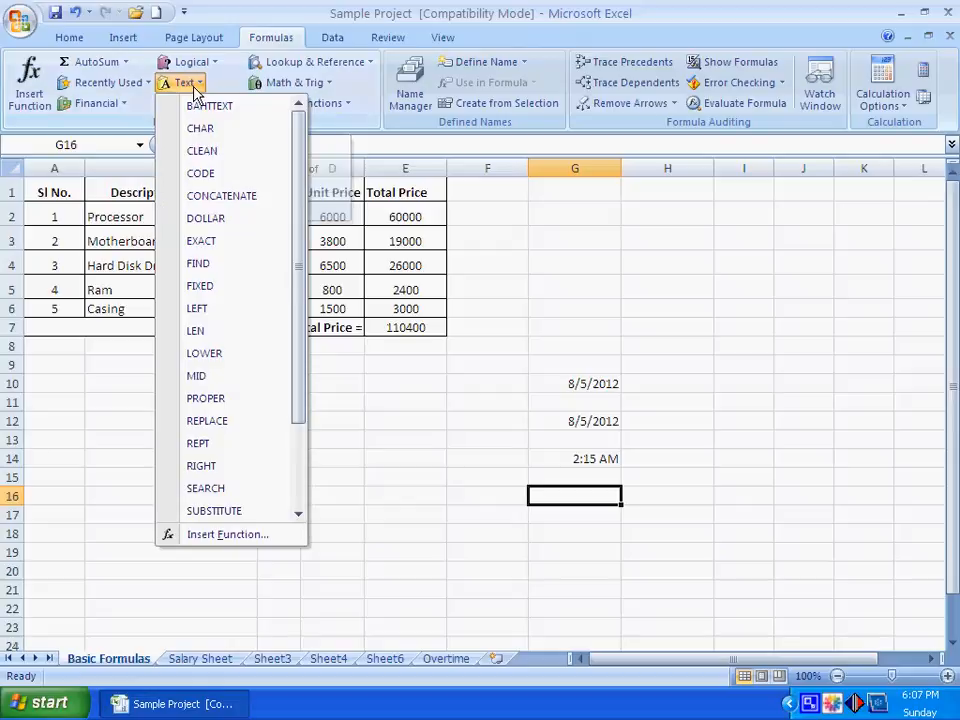
{"action": "left_click", "coordinate": [196, 89]}
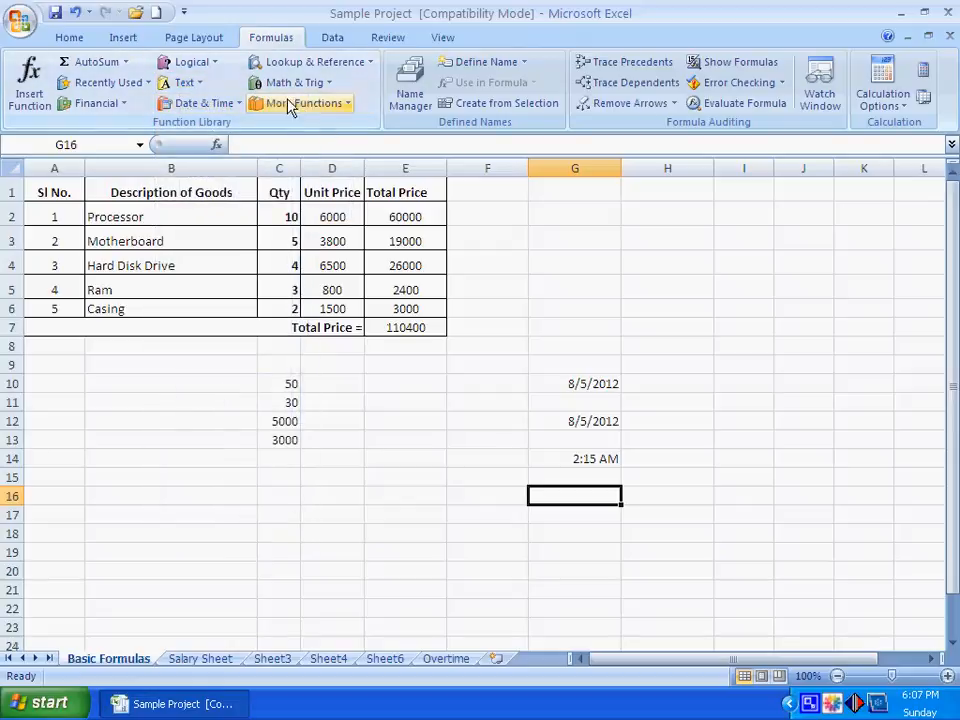
{"action": "left_click", "coordinate": [206, 102]}
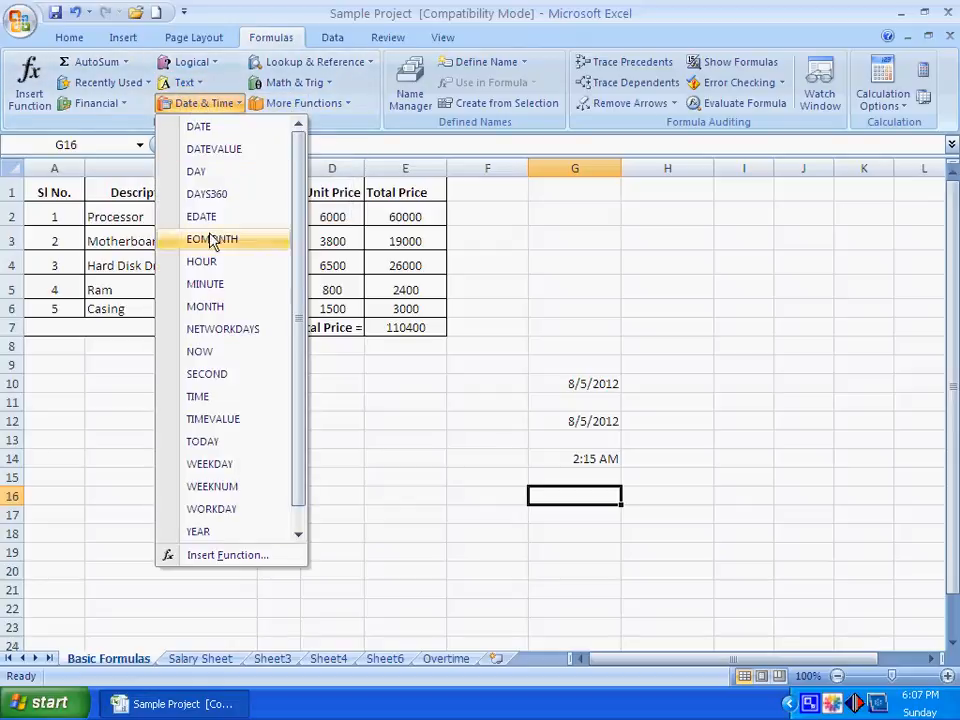
{"action": "left_click", "coordinate": [212, 468]}
{"action": "left_click_drag", "start_coordinate": [613, 251], "coordinate": [186, 211]}
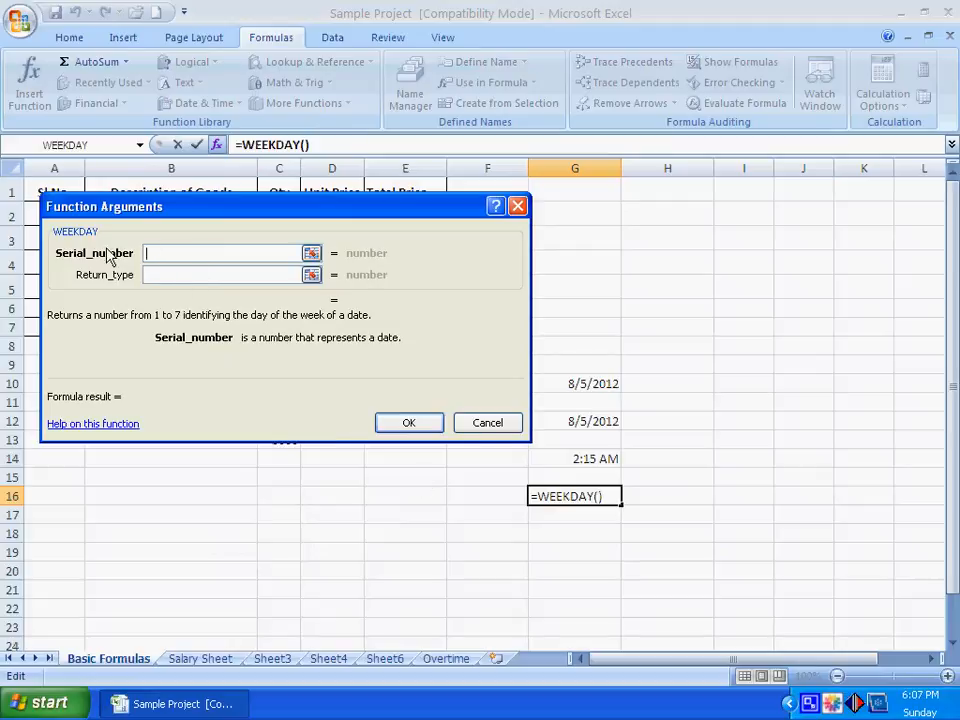
{"action": "type", "text": "2"}
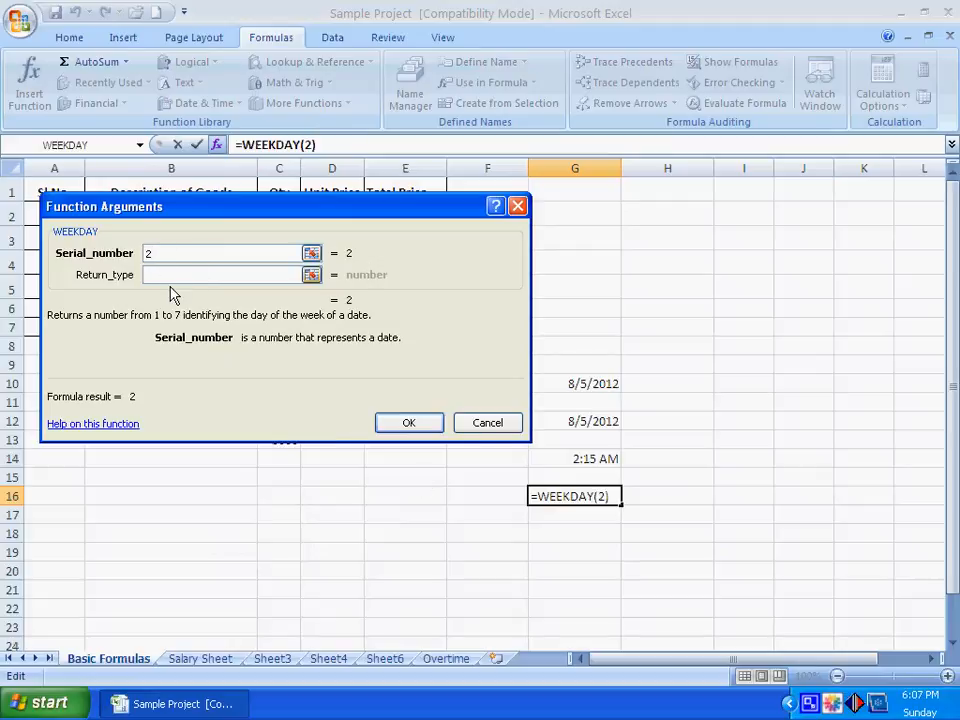
{"action": "left_click", "coordinate": [164, 274]}
{"action": "type", "text": "2"}
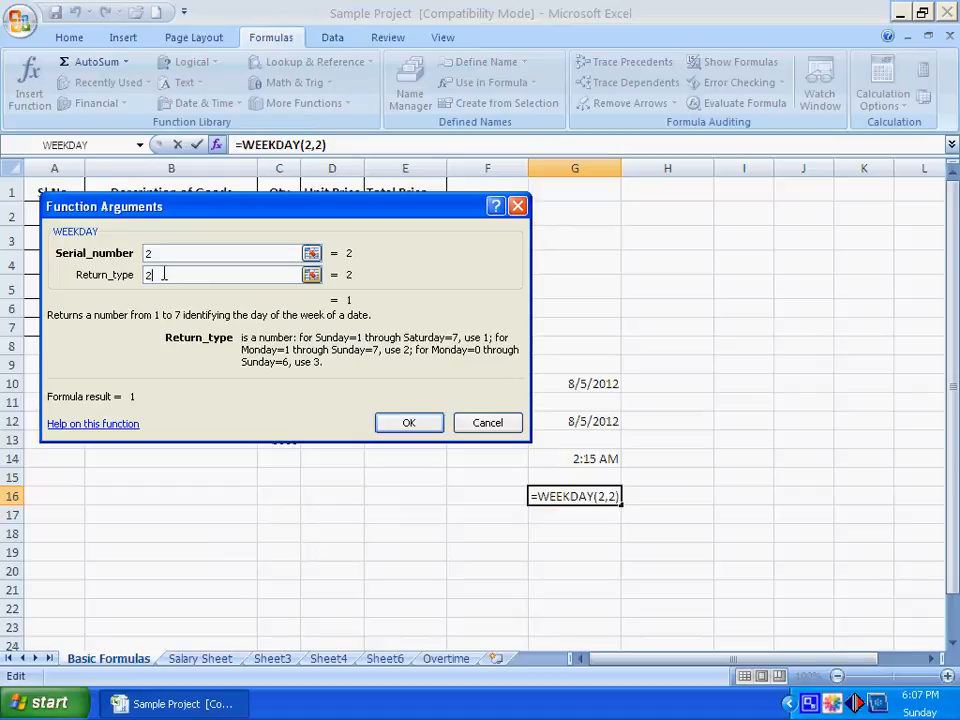
{"action": "left_click", "coordinate": [400, 423]}
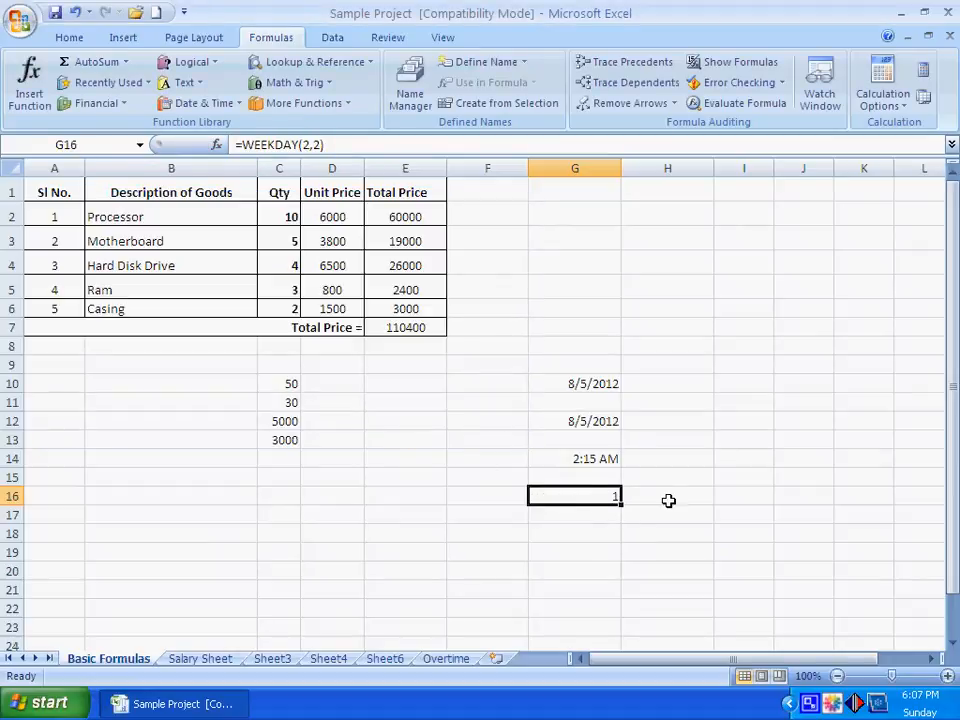
Step: Try the financial function DB in cell G19 with cost 2000, salvage 5, life 3, period 5 and month 6, and clear the cell
{"action": "left_click", "coordinate": [564, 549]}
{"action": "left_click", "coordinate": [100, 104]}
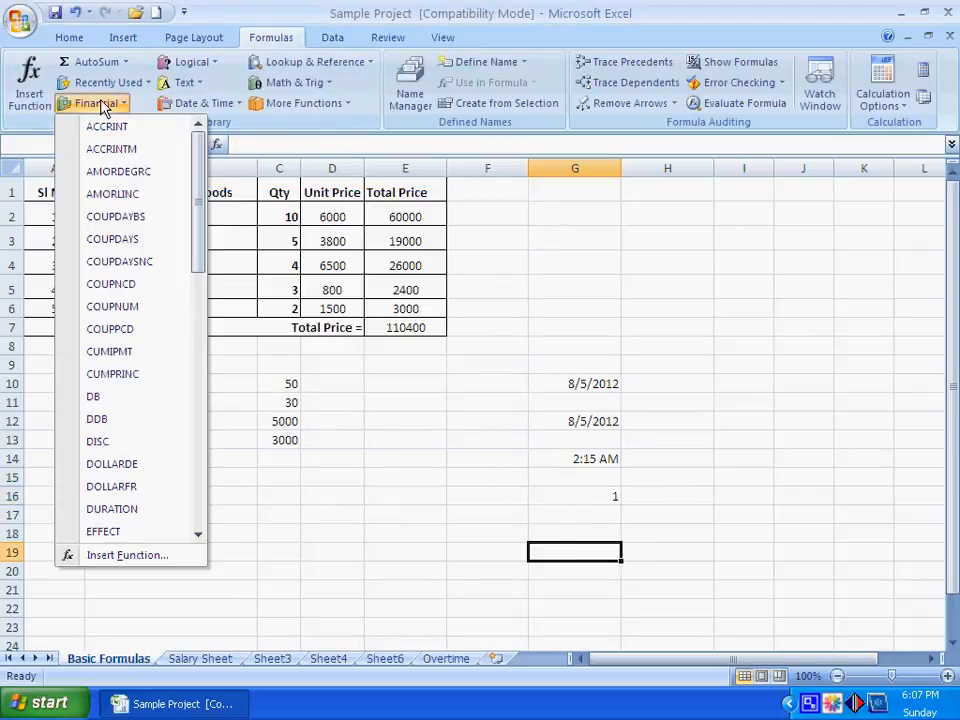
{"action": "left_click", "coordinate": [118, 397]}
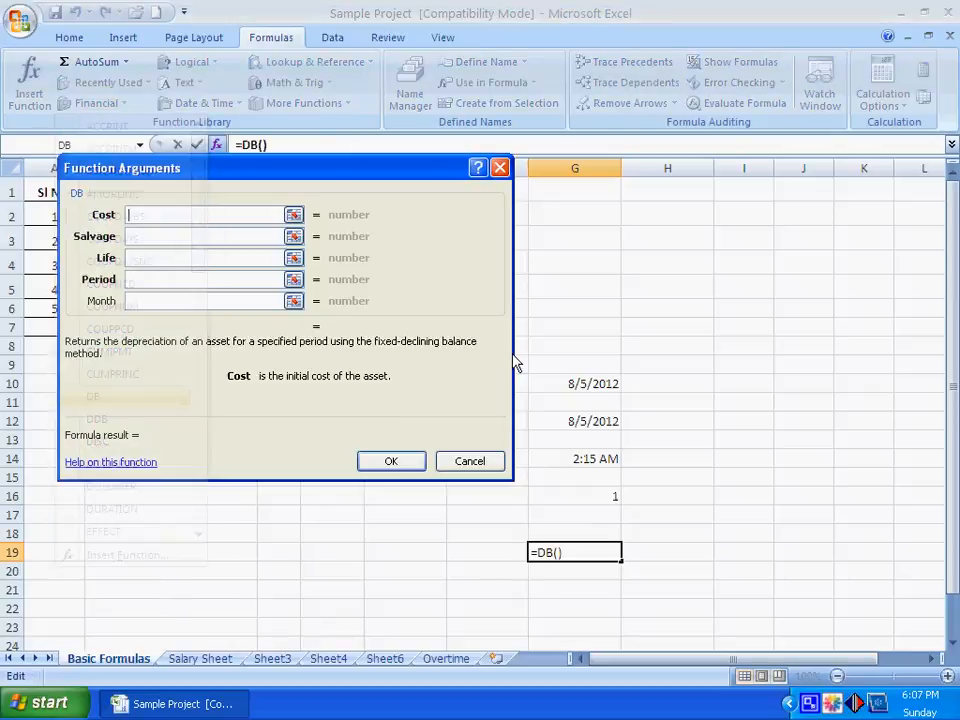
{"action": "mouse_move", "coordinate": [323, 194]}
{"action": "left_mouse_down"}
{"action": "mouse_move", "coordinate": [349, 208]}
{"action": "mouse_move", "coordinate": [311, 208]}
{"action": "left_mouse_up"}
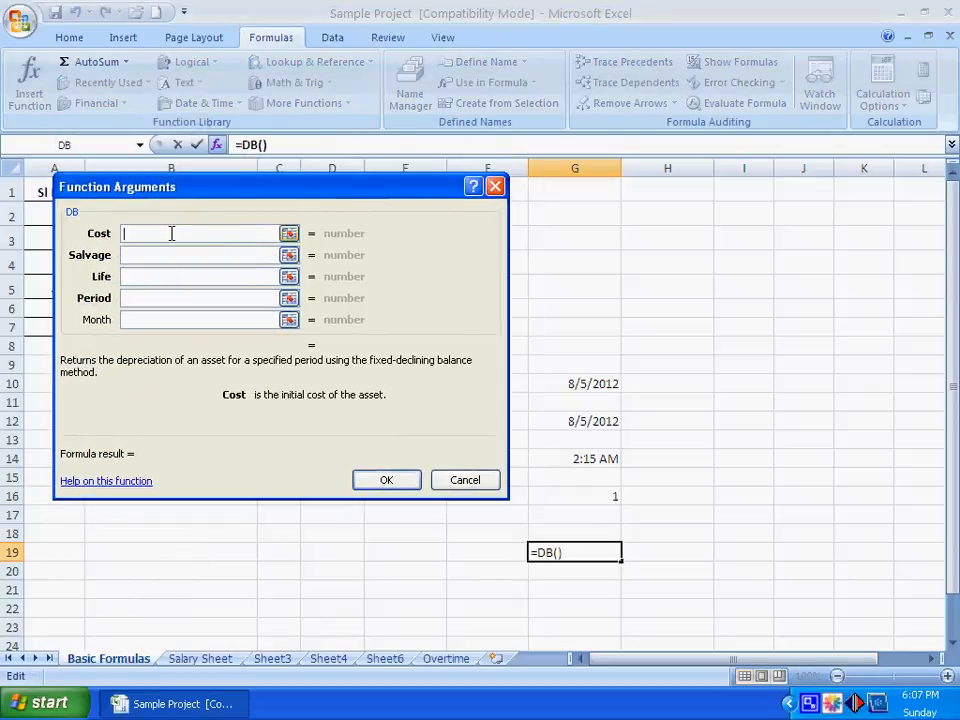
{"action": "type", "text": "2000"}
{"action": "left_click", "coordinate": [150, 255]}
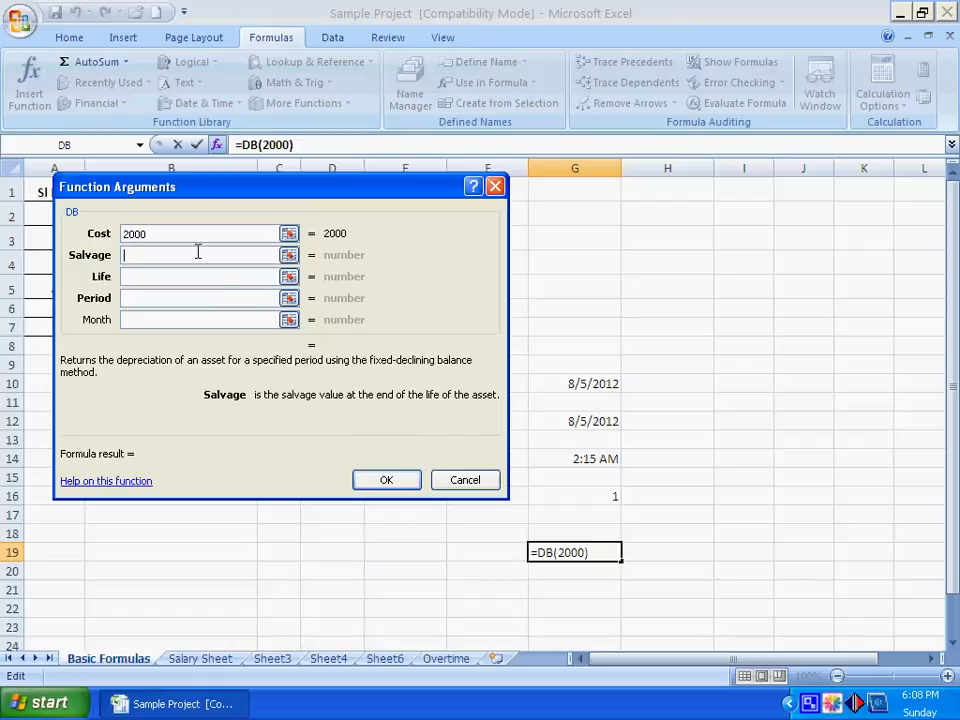
{"action": "type", "text": "5"}
{"action": "left_click", "coordinate": [172, 279]}
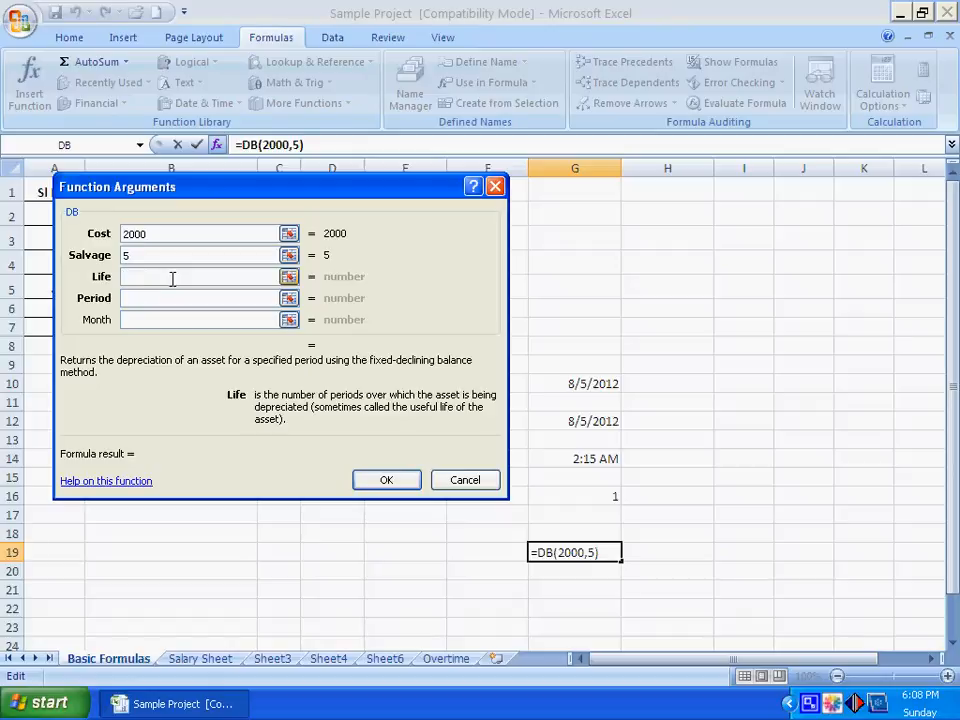
{"action": "type", "text": "3"}
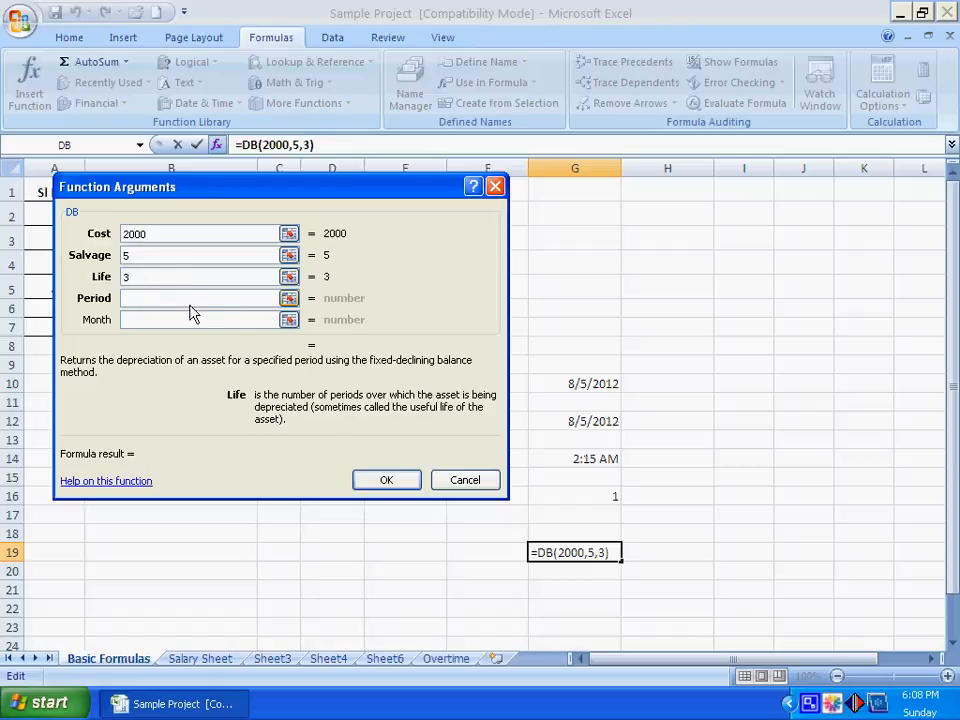
{"action": "left_click", "coordinate": [185, 300]}
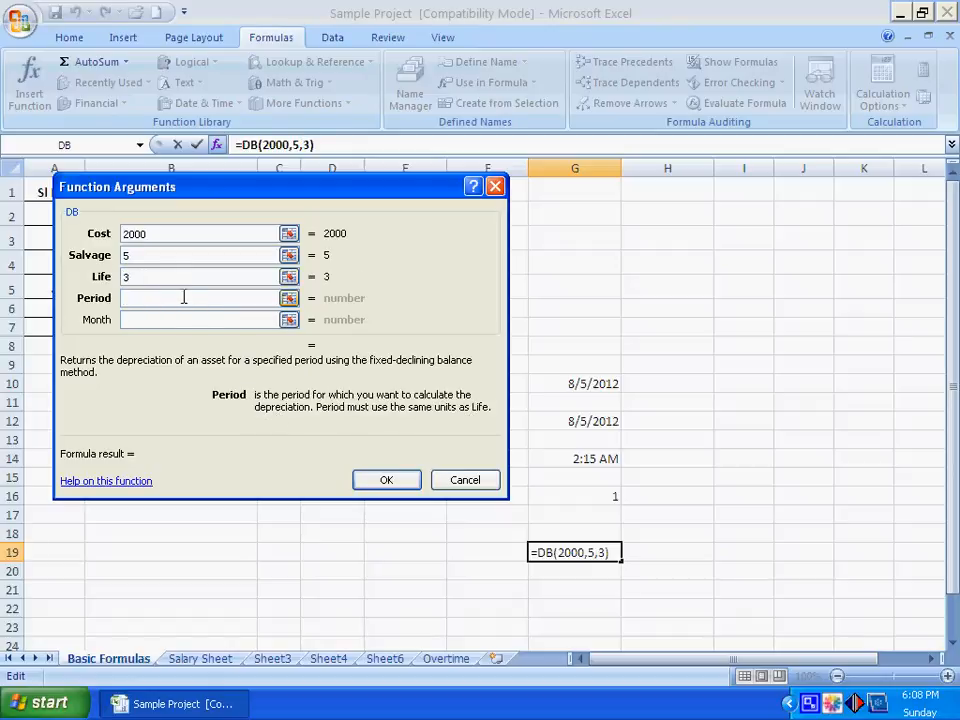
{"action": "type", "text": "5"}
{"action": "left_click", "coordinate": [173, 322]}
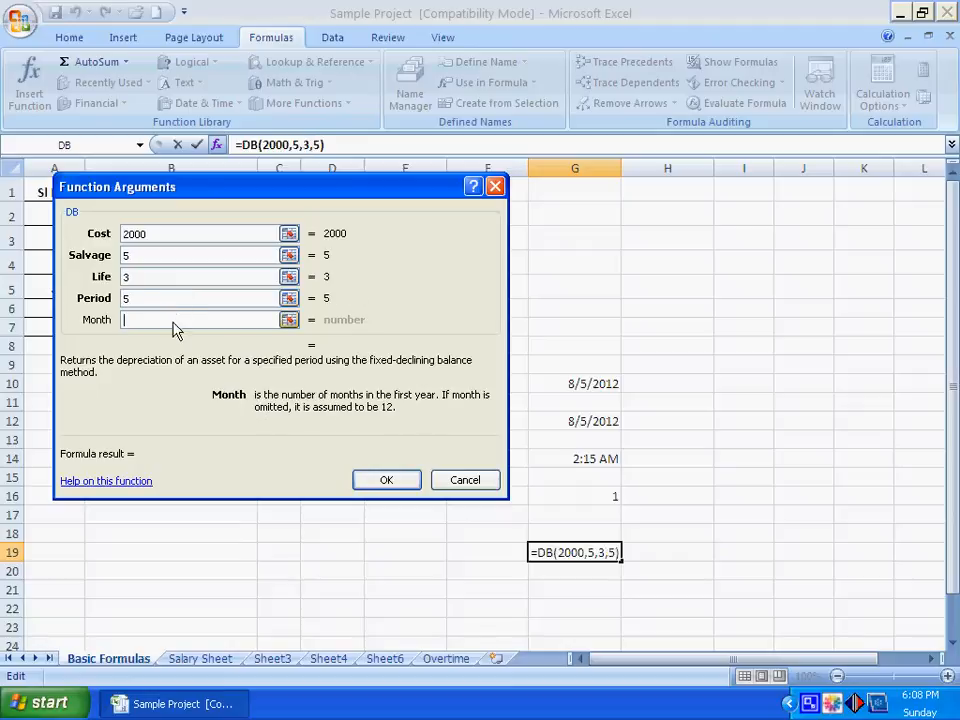
{"action": "type", "text": "6"}
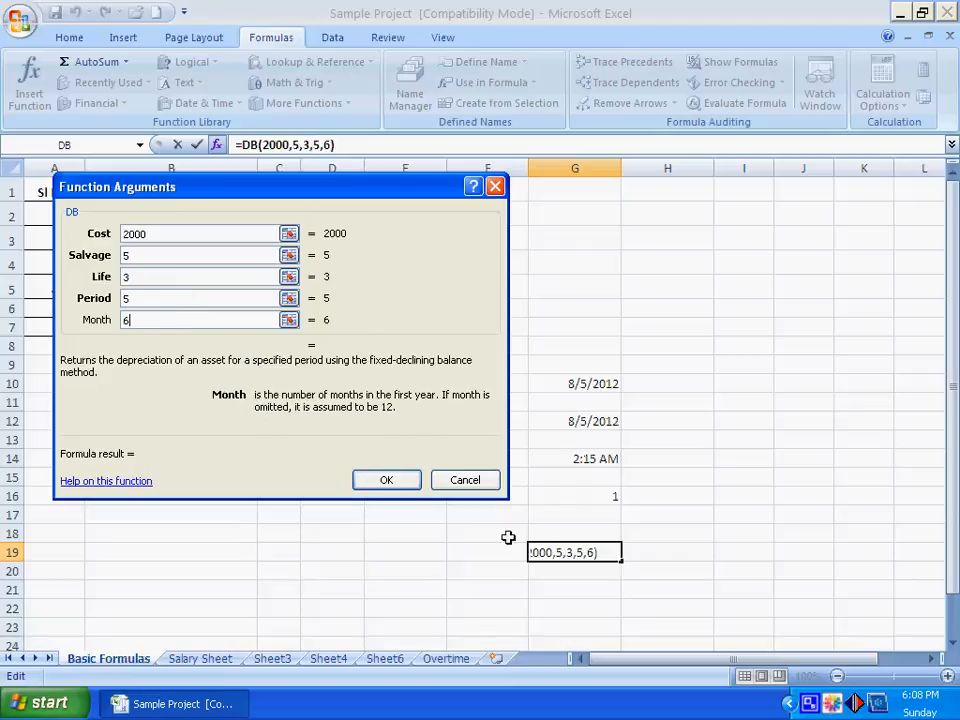
{"action": "left_click", "coordinate": [386, 480]}
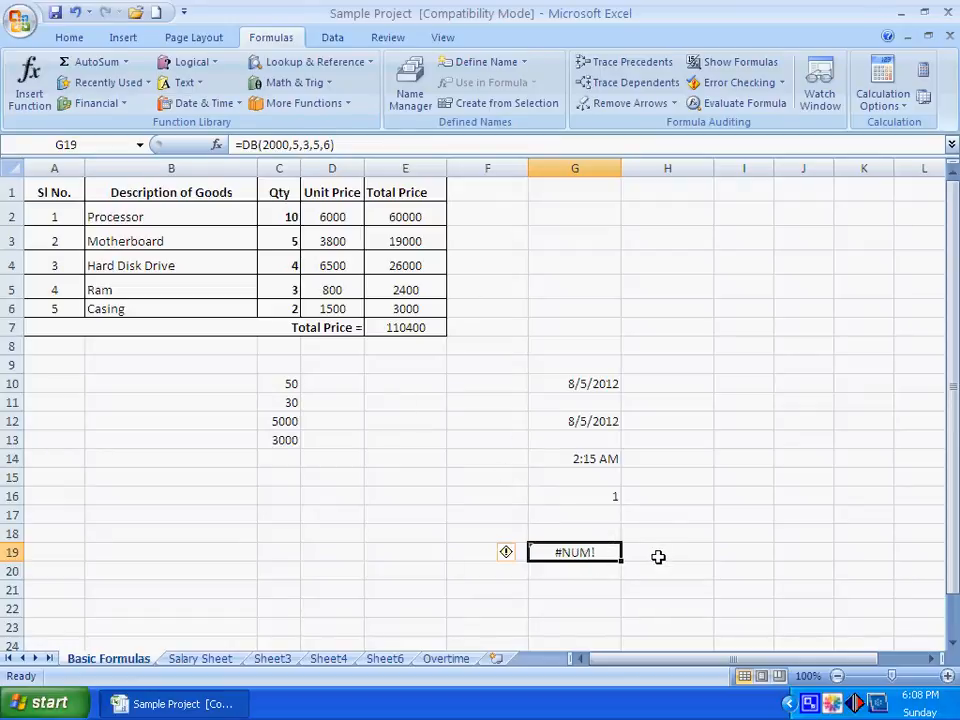
{"action": "key", "text": "Delete"}
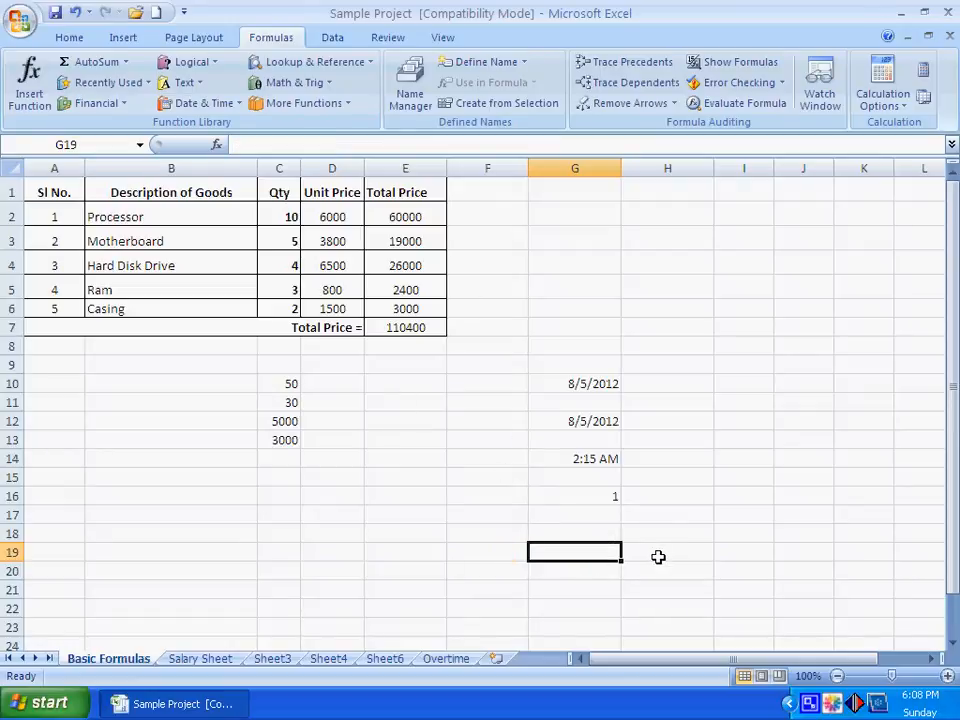
Step: Enter the formula =DB(300,2,5,3,6) manually in cell G19 as a trial and clear the cell
{"action": "left_click", "coordinate": [181, 106]}
{"action": "left_click", "coordinate": [94, 103]}
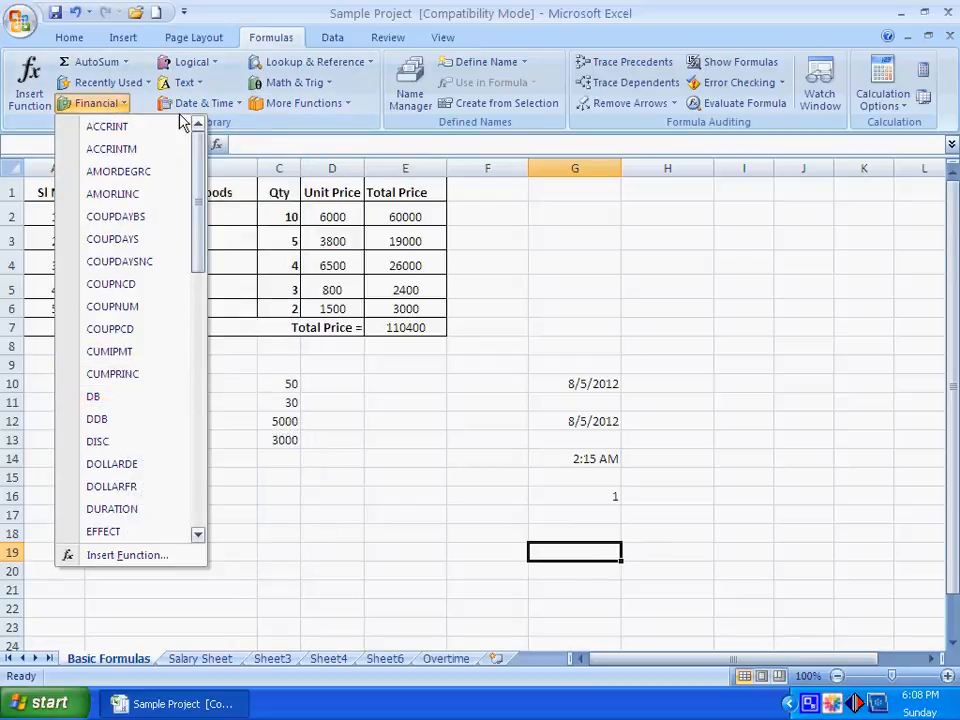
{"action": "left_click", "coordinate": [563, 548]}
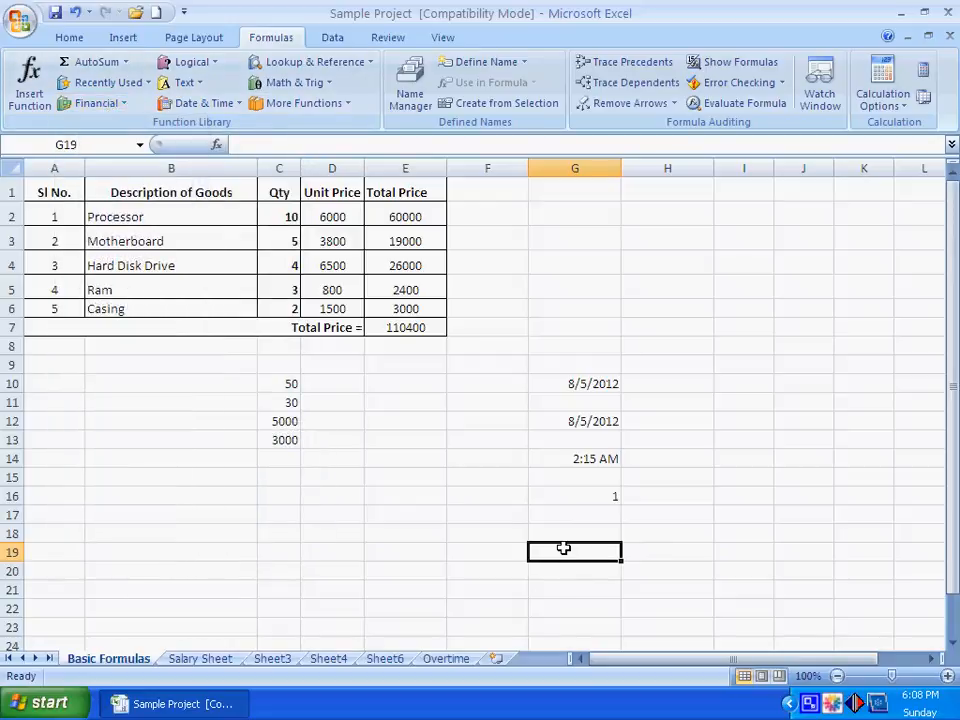
{"action": "type", "text": "=DB"}
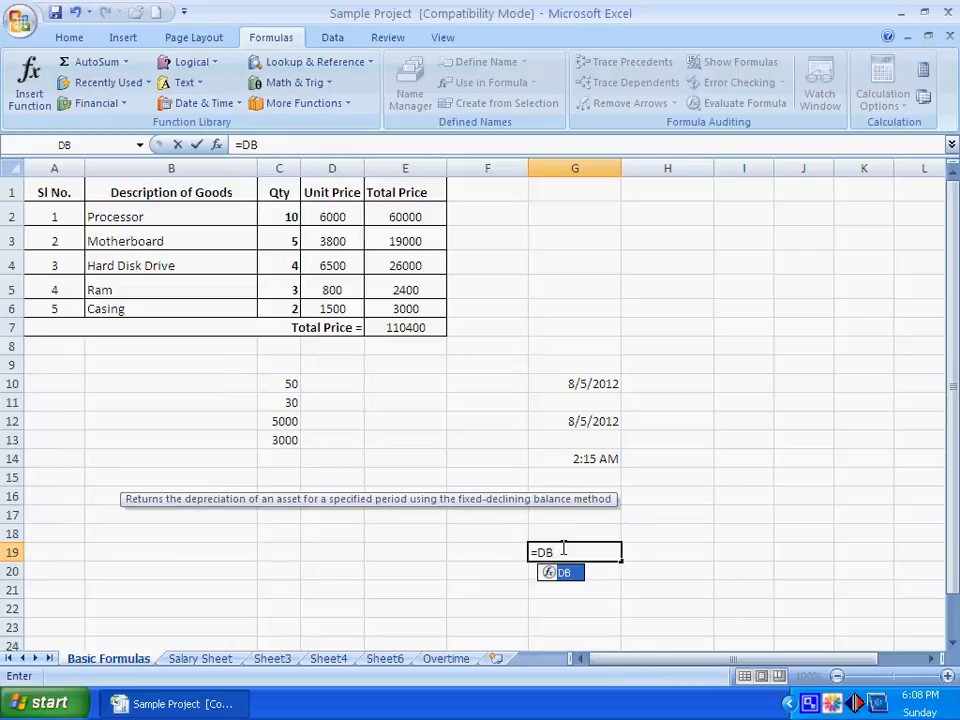
{"action": "type", "text": "("}
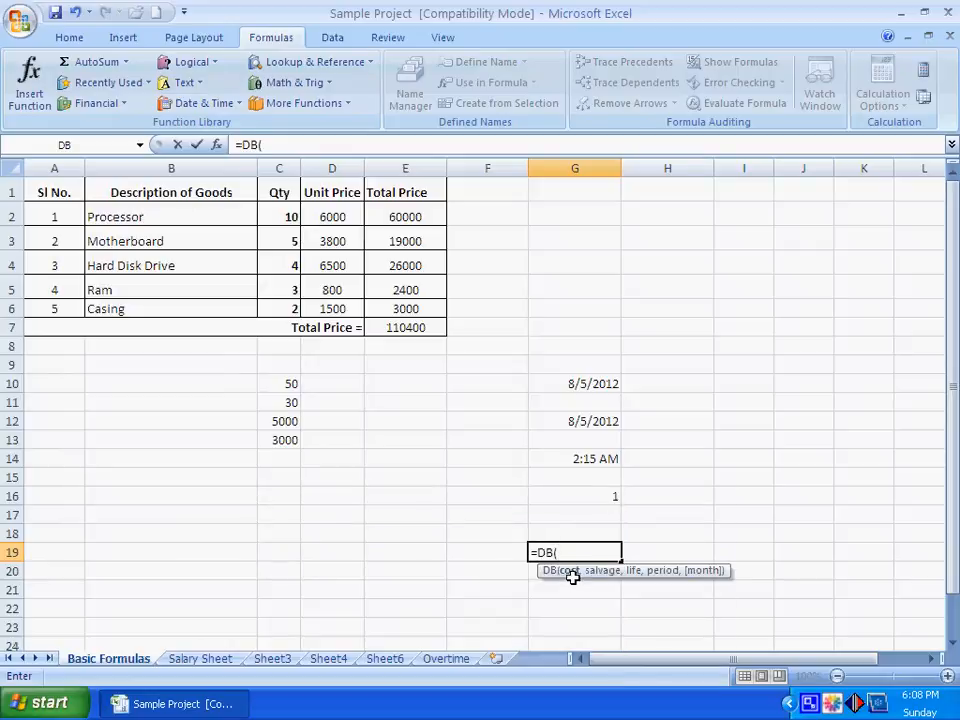
{"action": "type", "text": "300,2,5,3,"}
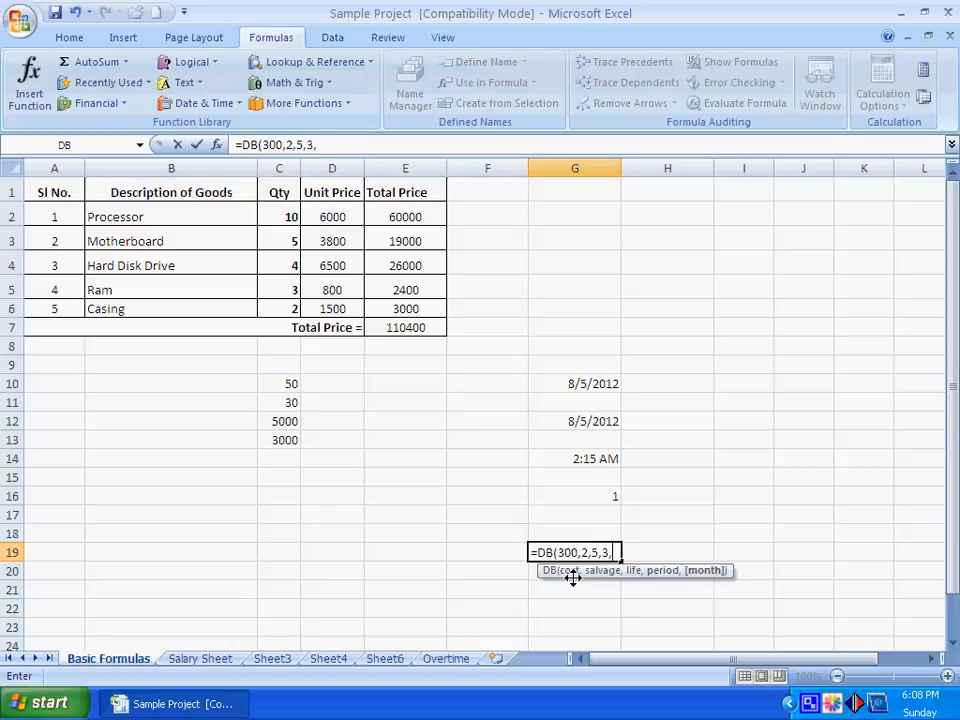
{"action": "type", "text": "6)"}
{"action": "key", "text": "Return"}
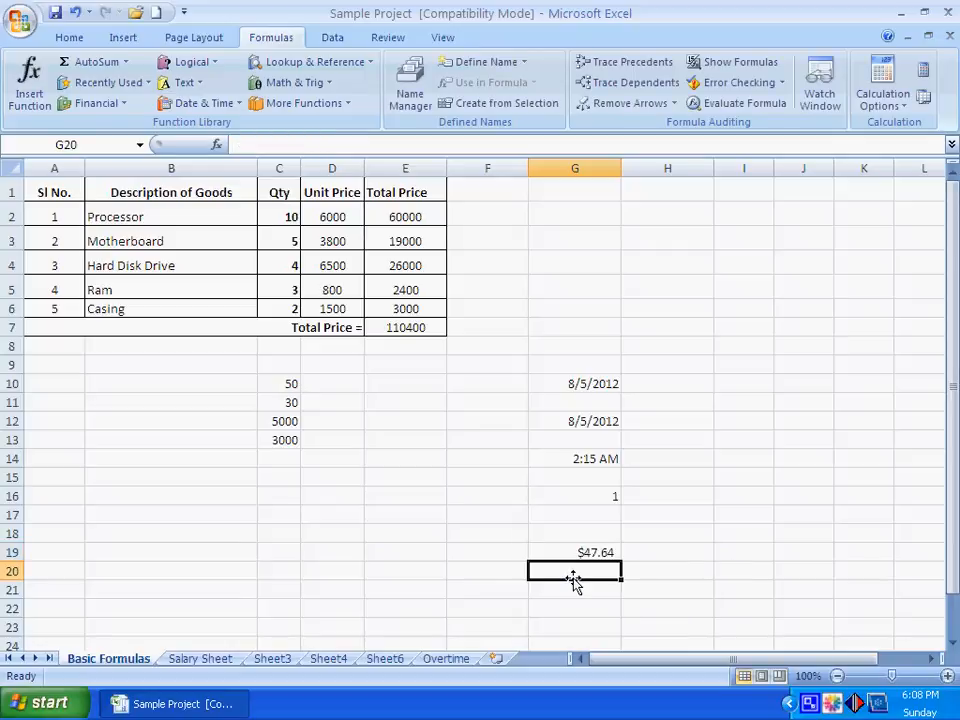
{"action": "key", "text": "Down"}
{"action": "left_click", "coordinate": [587, 553]}
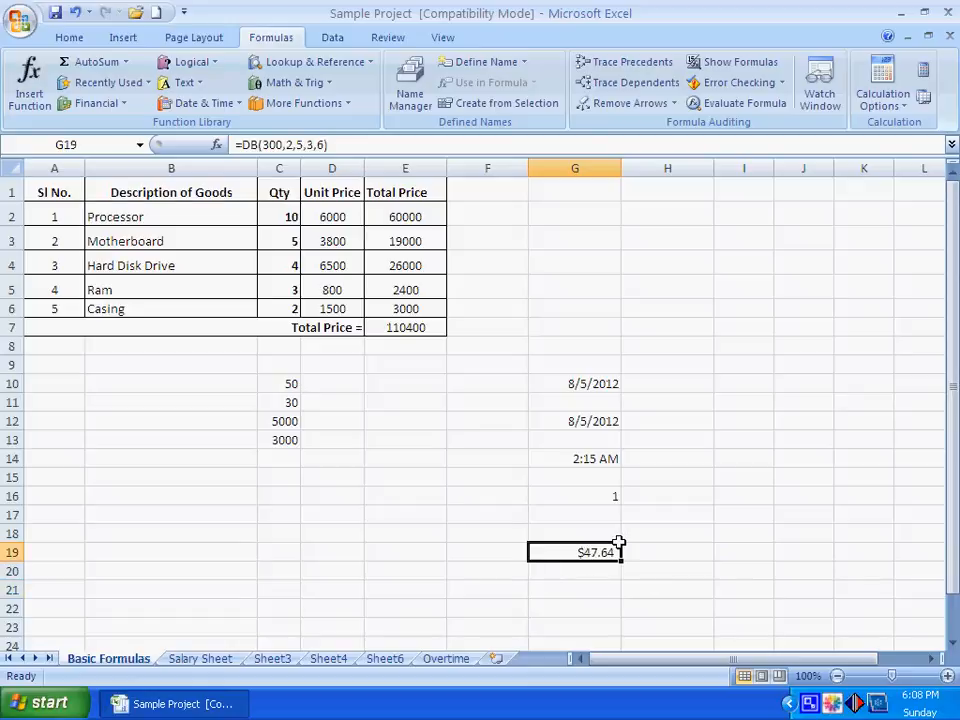
{"action": "key", "text": "Delete"}
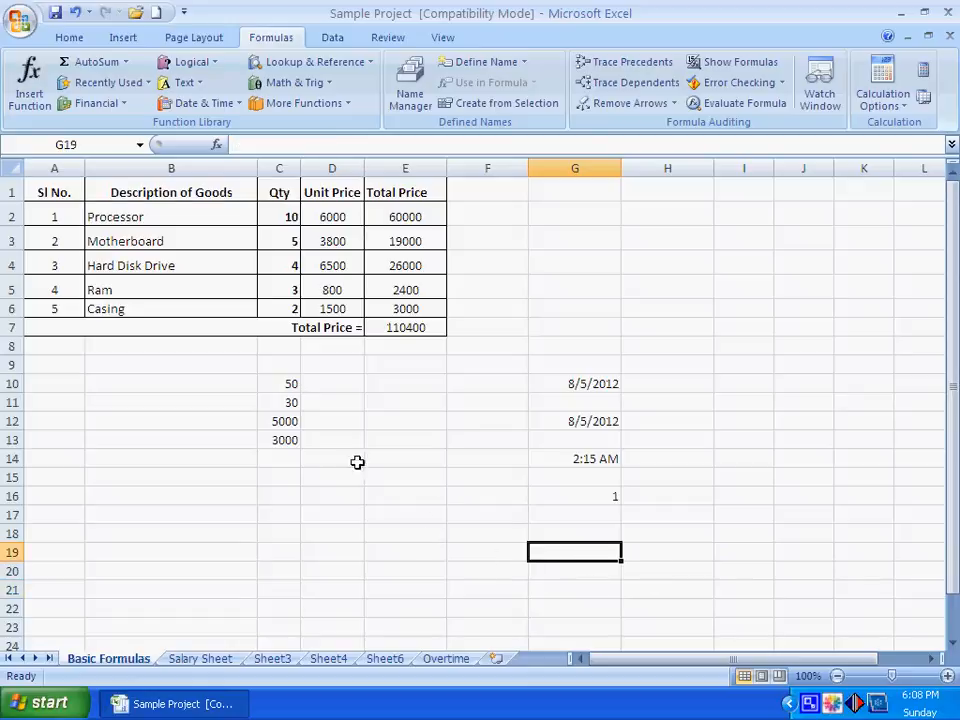
Step: Insert the YEAR function into cell G19 from the date and time functions with serial number 25
{"action": "left_click", "coordinate": [203, 104]}
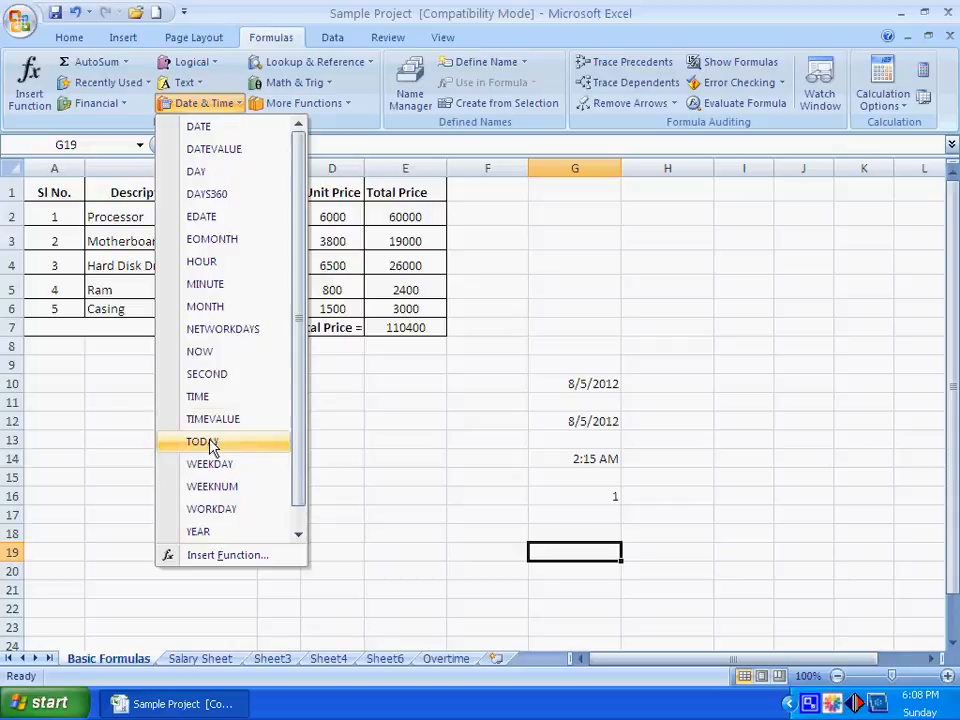
{"action": "left_click", "coordinate": [205, 531]}
{"action": "left_click_drag", "start_coordinate": [332, 248], "coordinate": [482, 320]}
{"action": "type", "text": "25"}
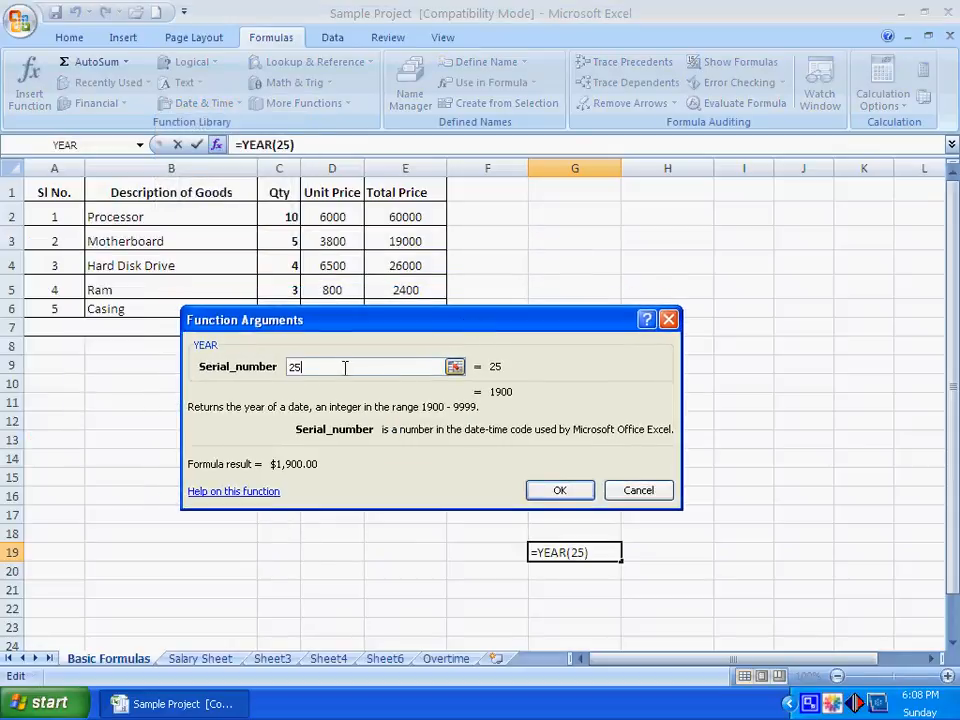
{"action": "left_click", "coordinate": [564, 491]}
Step: Enter the formula =TODAY() manually in cell E19
{"action": "left_click", "coordinate": [433, 553]}
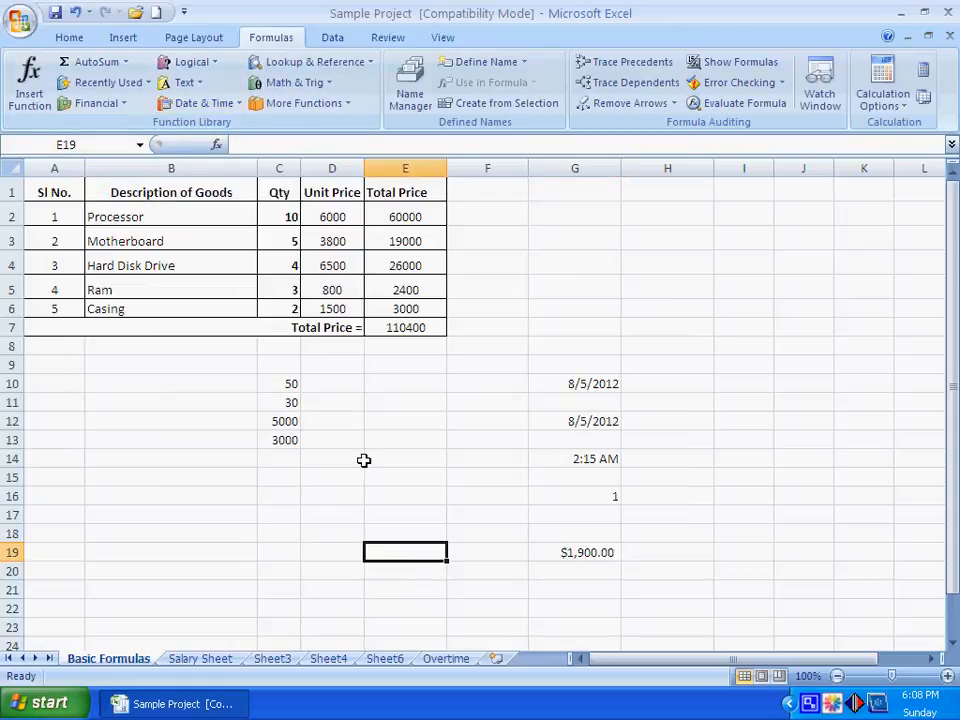
{"action": "type", "text": "=TODAY("}
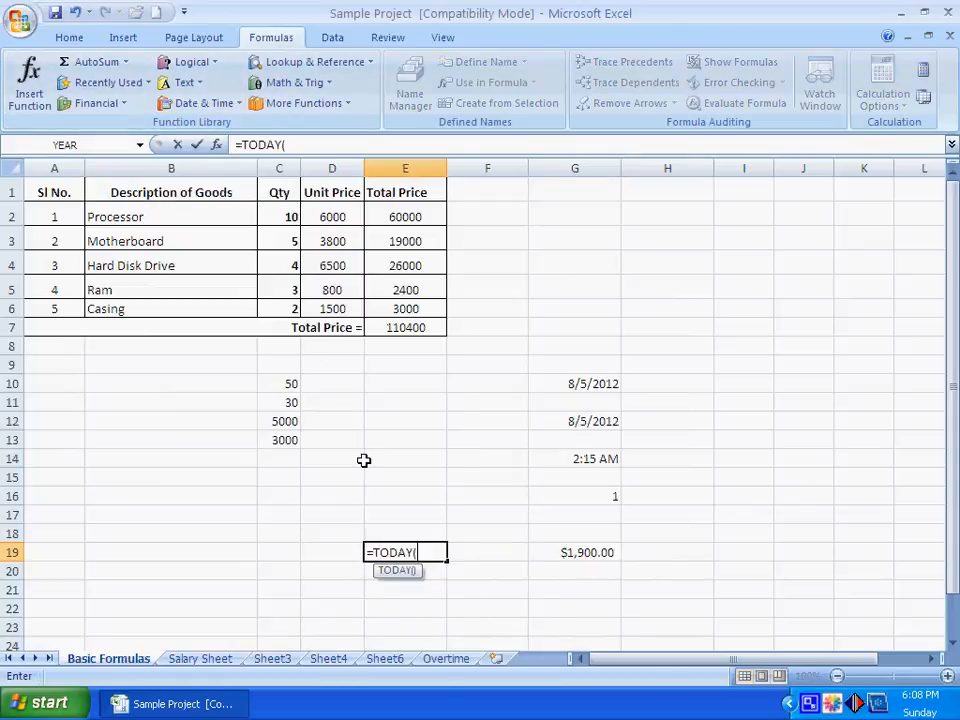
{"action": "type", "text": ")"}
{"action": "key", "text": "Return"}
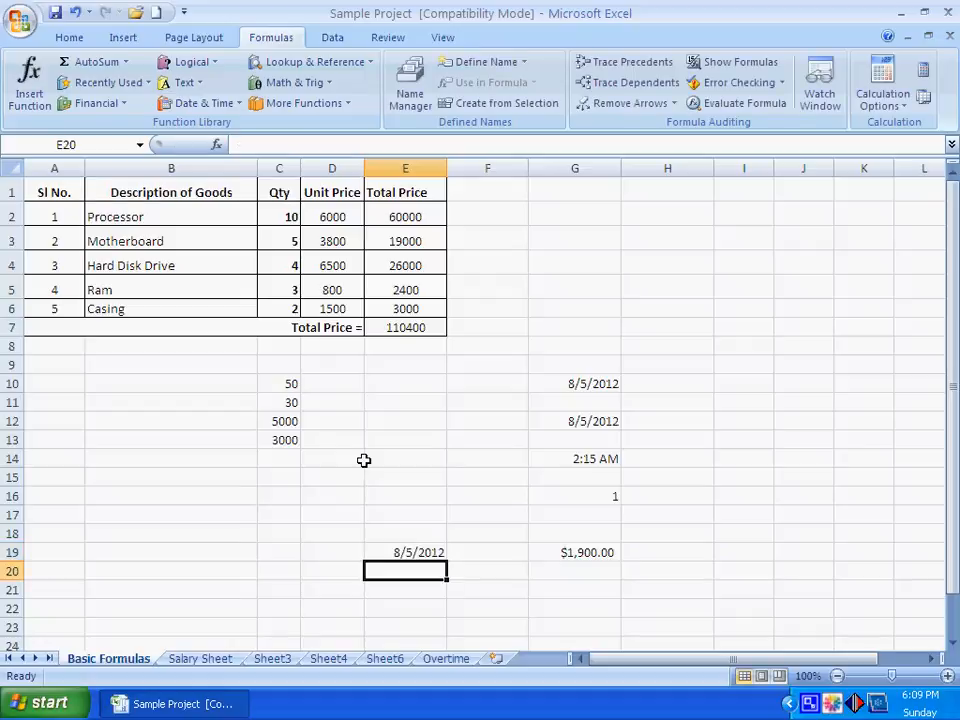
Step: Look at the arguments of the statistical function CHIDIST for cell B17 without inserting it
{"action": "left_click", "coordinate": [262, 528]}
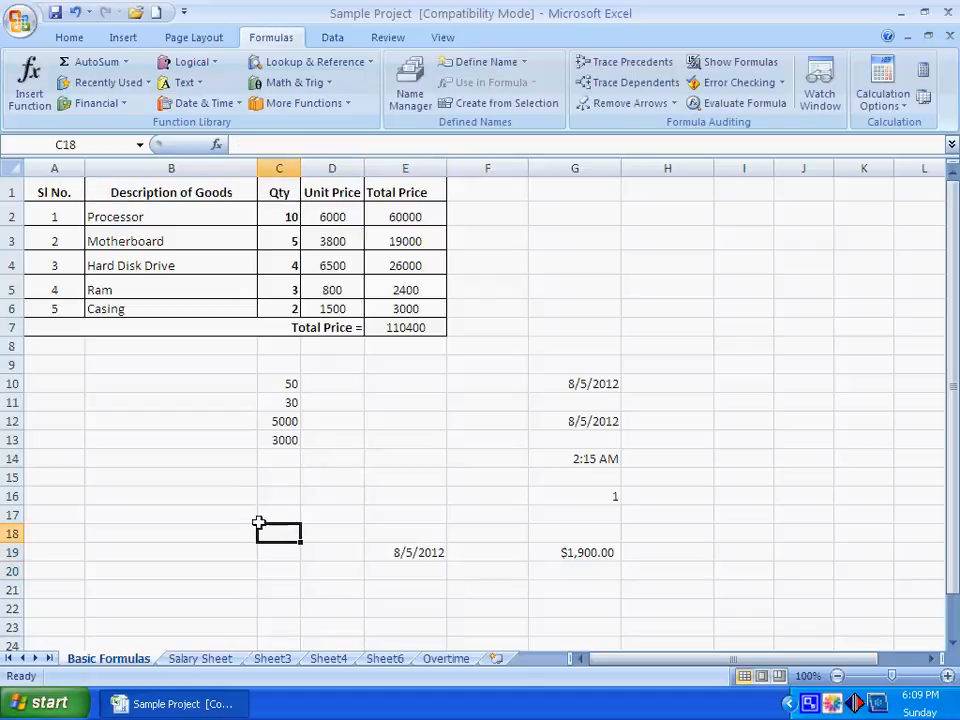
{"action": "left_click", "coordinate": [151, 428]}
{"action": "left_click", "coordinate": [180, 512]}
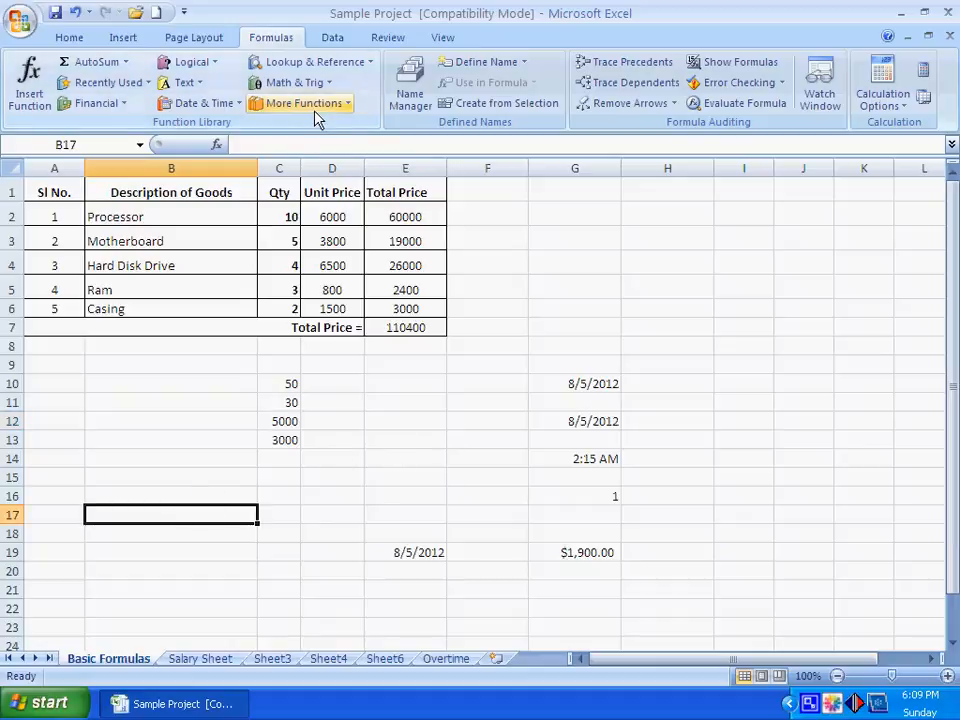
{"action": "left_click", "coordinate": [340, 106]}
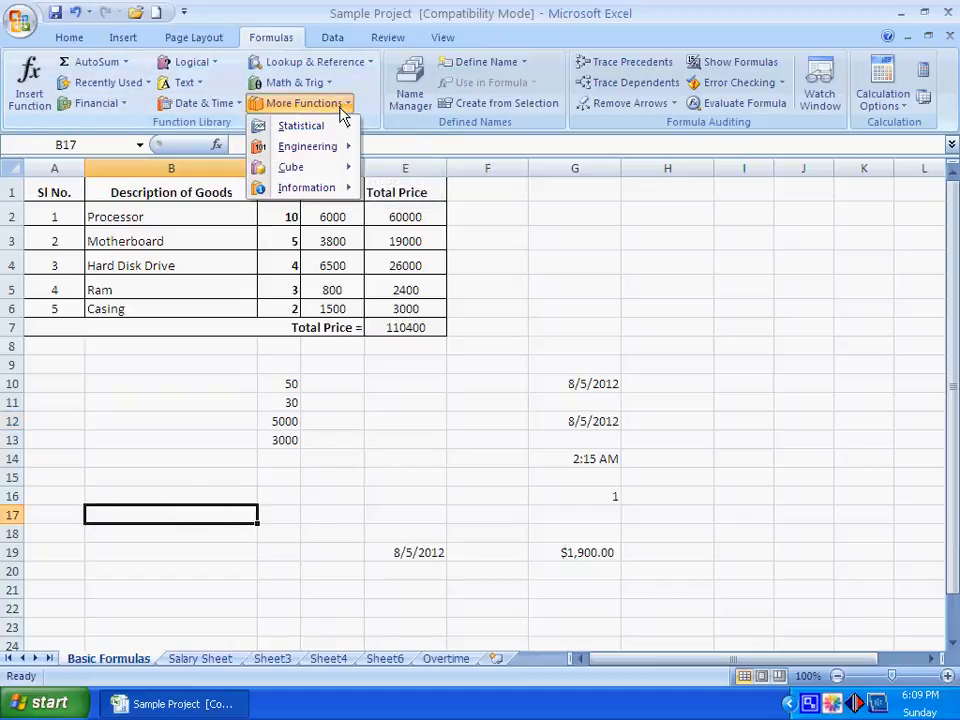
{"action": "mouse_move", "coordinate": [312, 135]}
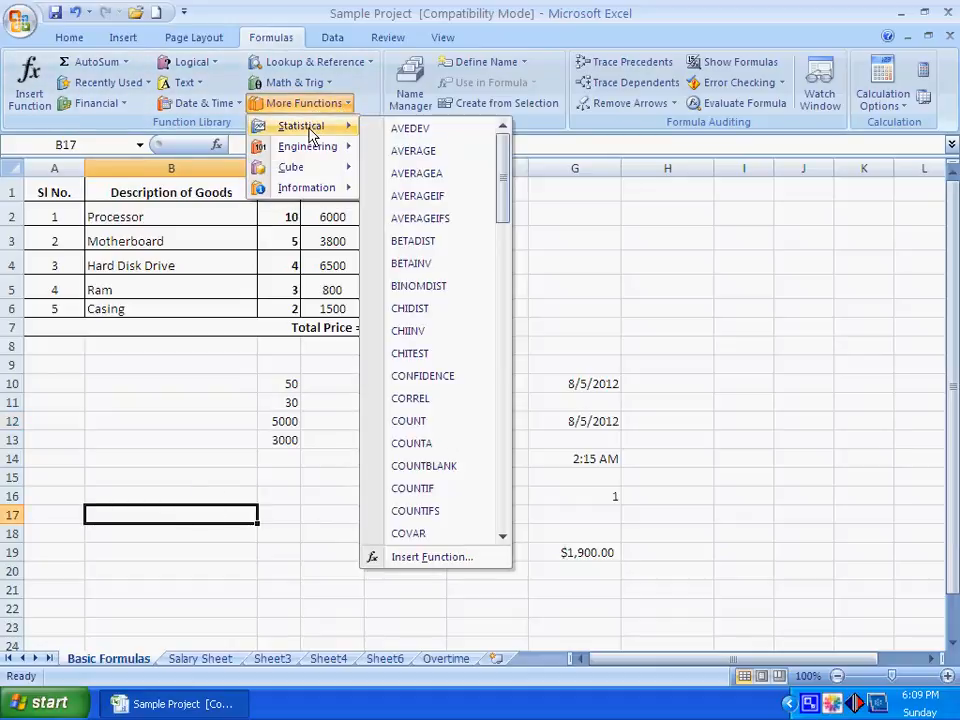
{"action": "left_click", "coordinate": [414, 311]}
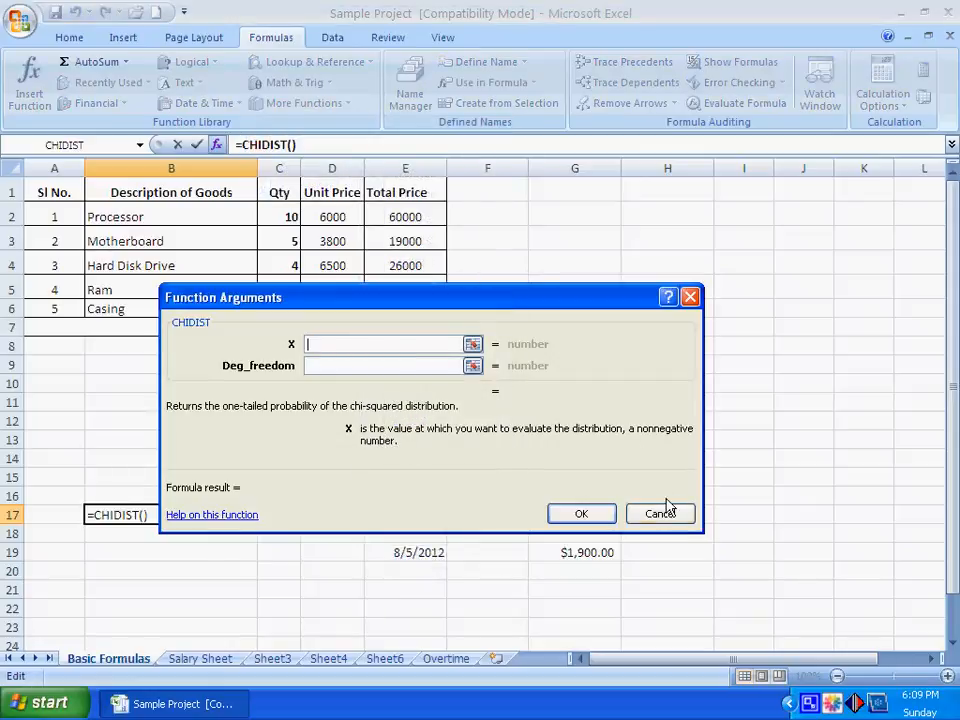
{"action": "left_click", "coordinate": [662, 512]}
{"action": "left_click", "coordinate": [190, 461]}
{"action": "left_click", "coordinate": [195, 514]}
{"action": "left_click", "coordinate": [245, 553]}
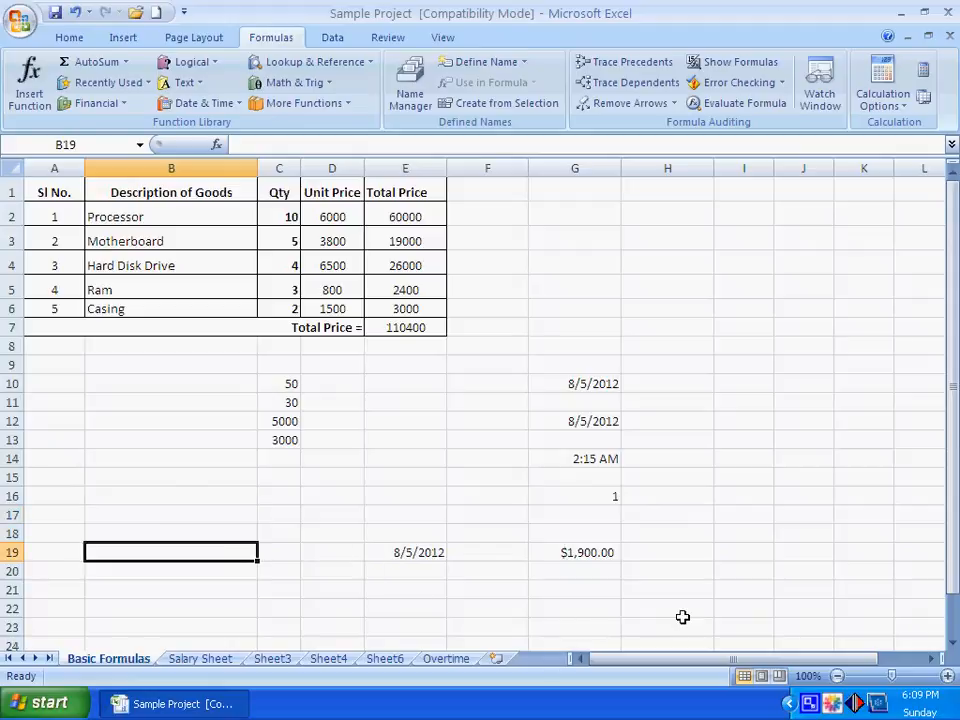